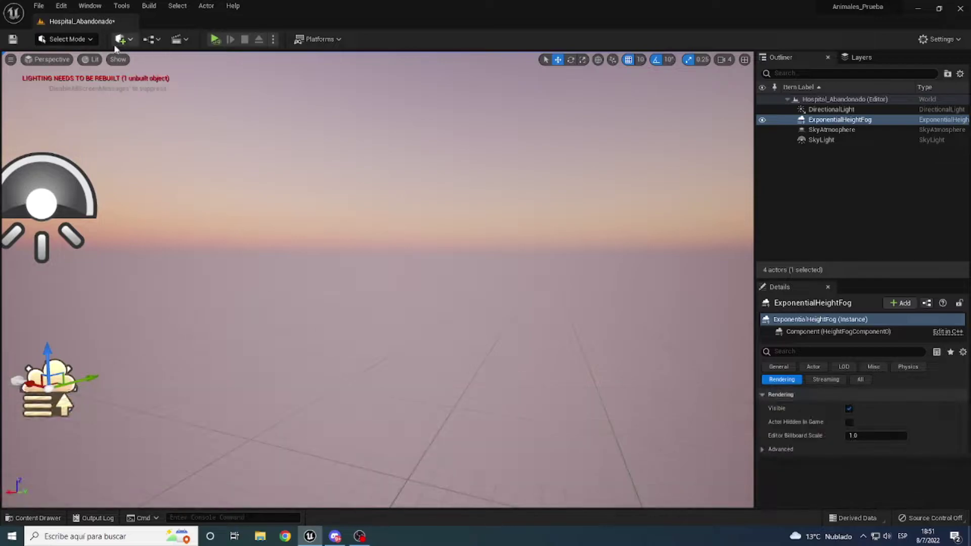
# - Place a cube in the Hospital_Abandonado level and frame it in view
pyautogui.click(262, 148)
pyautogui.press('f')
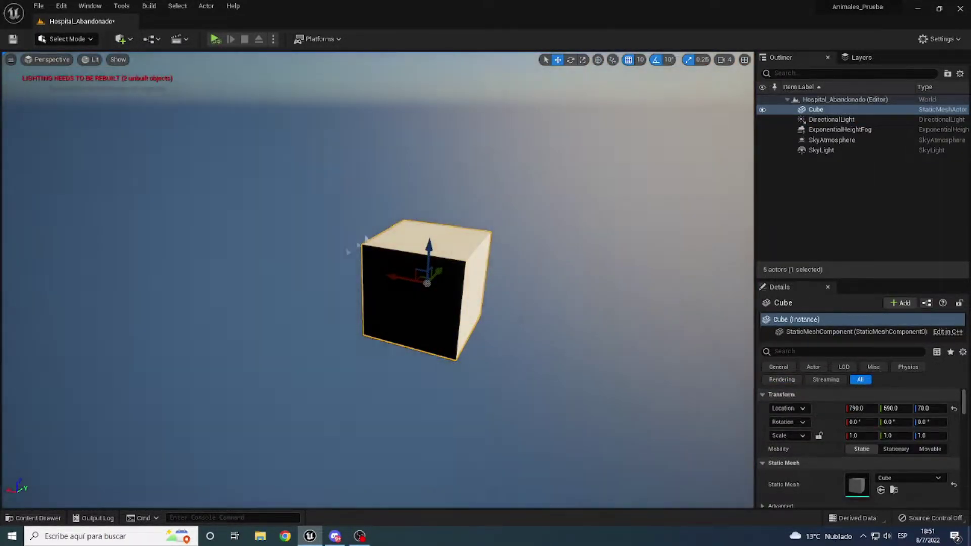
pyautogui.scroll(3, 335, 259)
# - Scale the cube to 8 × 8 × 0.1 to make a flat floor slab
pyautogui.click(860, 436)
pyautogui.write('6')
pyautogui.press('Tab')
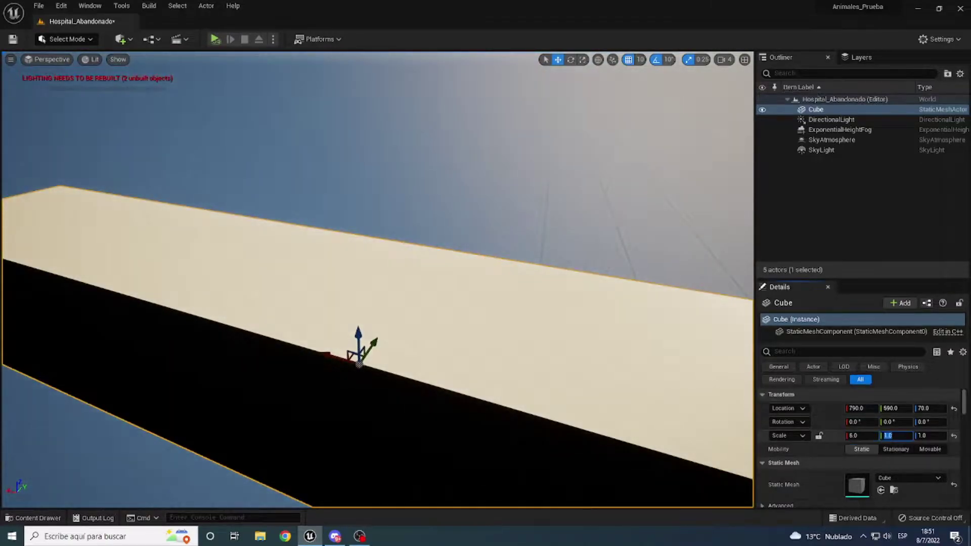
pyautogui.press('Return')
pyautogui.moveTo(377, 279); pyautogui.dragTo(455, 253, button='right')
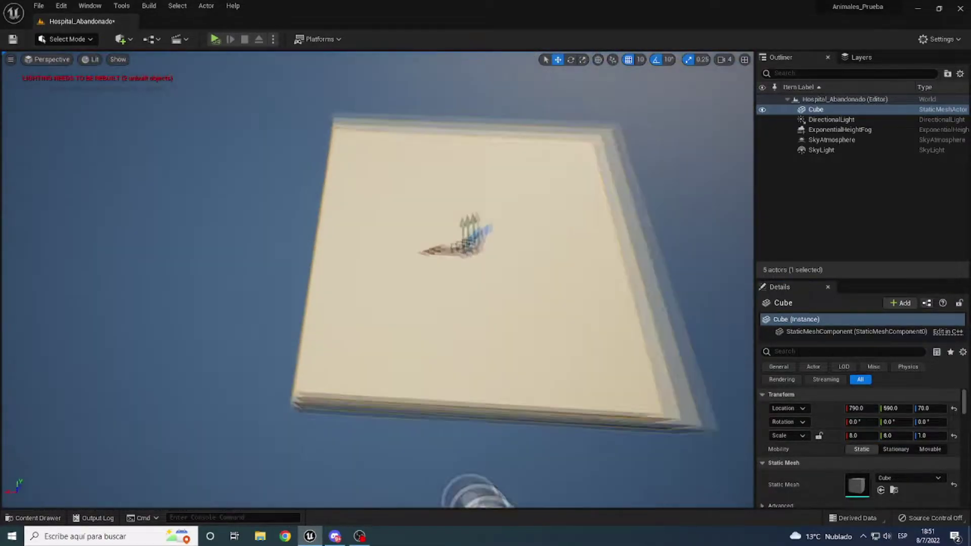
pyautogui.write('0.1')
pyautogui.press('Return')
pyautogui.moveTo(377, 278); pyautogui.dragTo(425, 227, button='right')
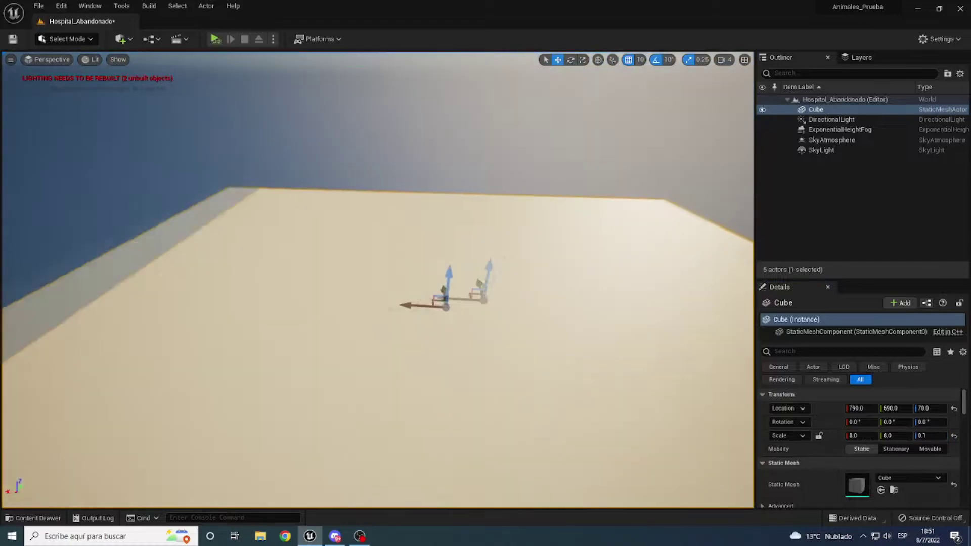
pyautogui.click(120, 40)
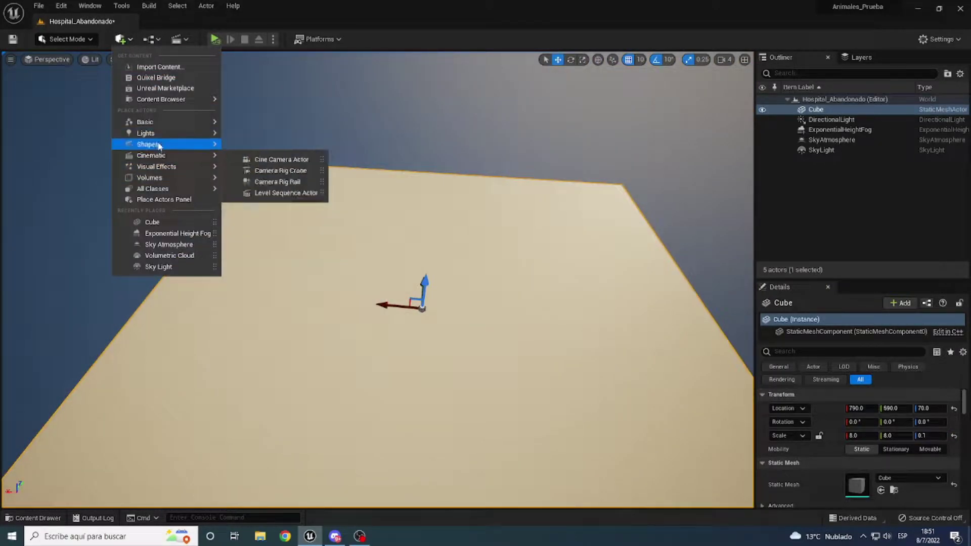
# - Add a PlayerStart to the level and select the floor slab for moving
pyautogui.click(271, 171)
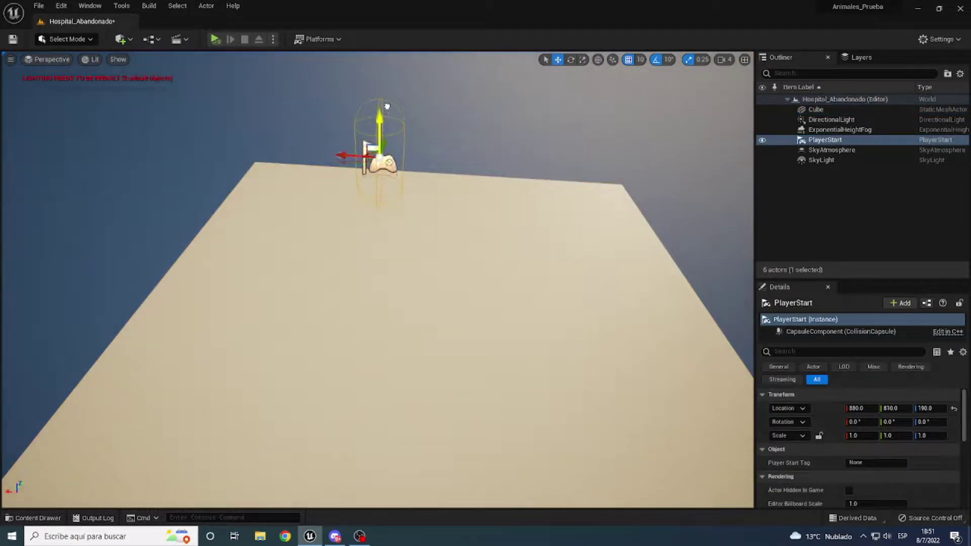
pyautogui.scroll(-5, 388, 124)
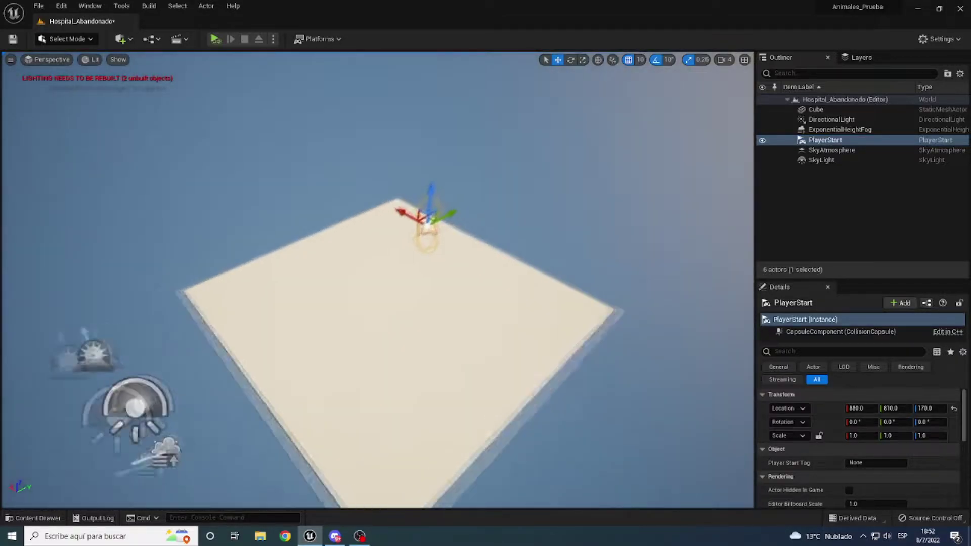
pyautogui.click(405, 237)
pyautogui.press('w')
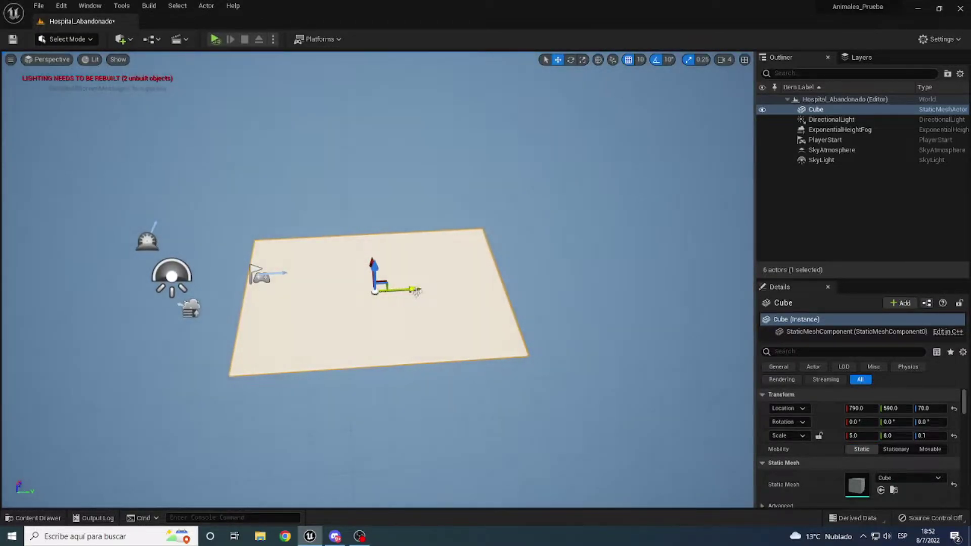
# - Duplicate the slab into four more, three extending the corridor along Y and one branching along X
pyautogui.keyDown('alt'); pyautogui.moveTo(400, 271); pyautogui.dragTo(629, 261); pyautogui.keyUp('alt')
pyautogui.keyDown('alt'); pyautogui.moveTo(435, 317); pyautogui.dragTo(686, 336); pyautogui.keyUp('alt')
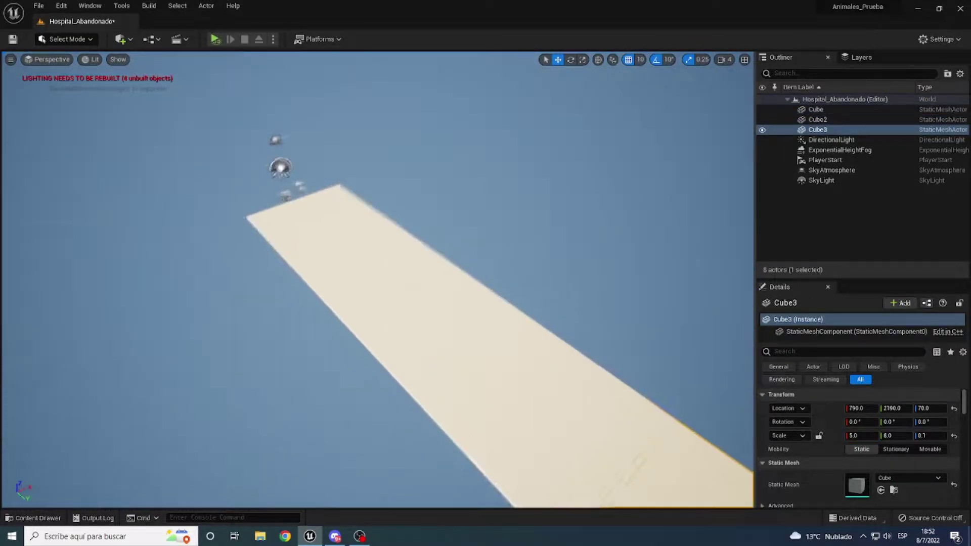
pyautogui.moveTo(407, 329)
pyautogui.keyDown('alt'); pyautogui.mouseDown()
pyautogui.moveTo(633, 345)
pyautogui.moveTo(530, 329)
pyautogui.mouseUp(); pyautogui.keyUp('alt')
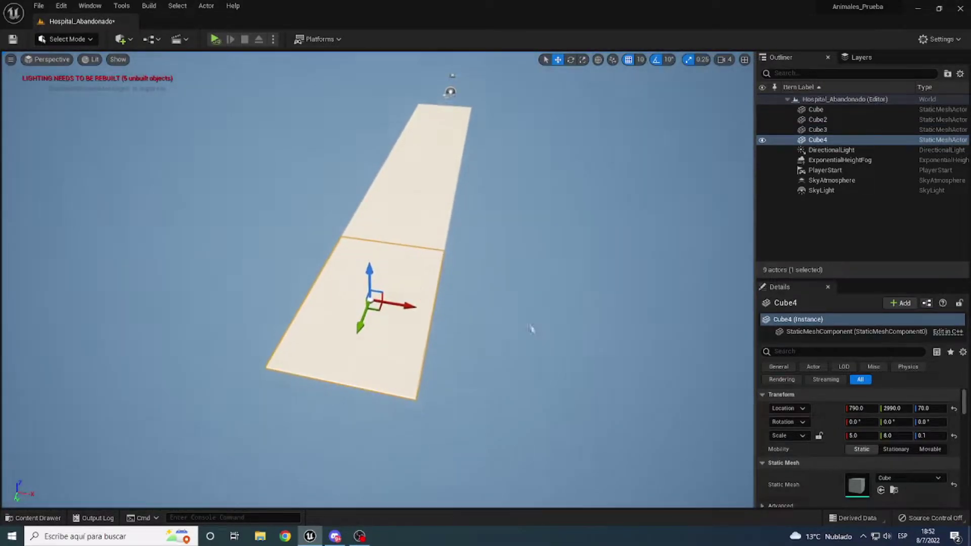
pyautogui.keyDown('alt'); pyautogui.moveTo(402, 305); pyautogui.dragTo(564, 317); pyautogui.keyUp('alt')
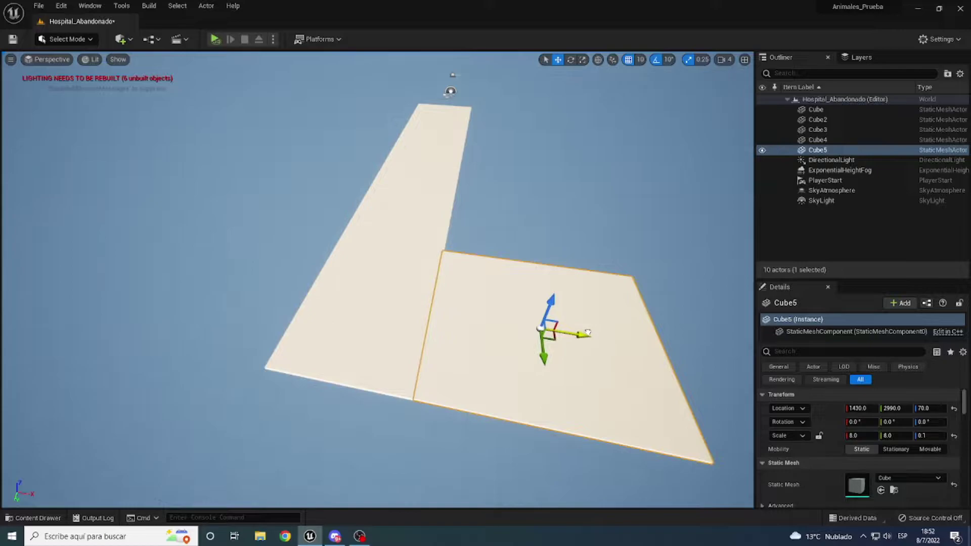
pyautogui.moveTo(588, 333); pyautogui.dragTo(247, 282, button='right')
pyautogui.hotkey('ctrl', 'space')
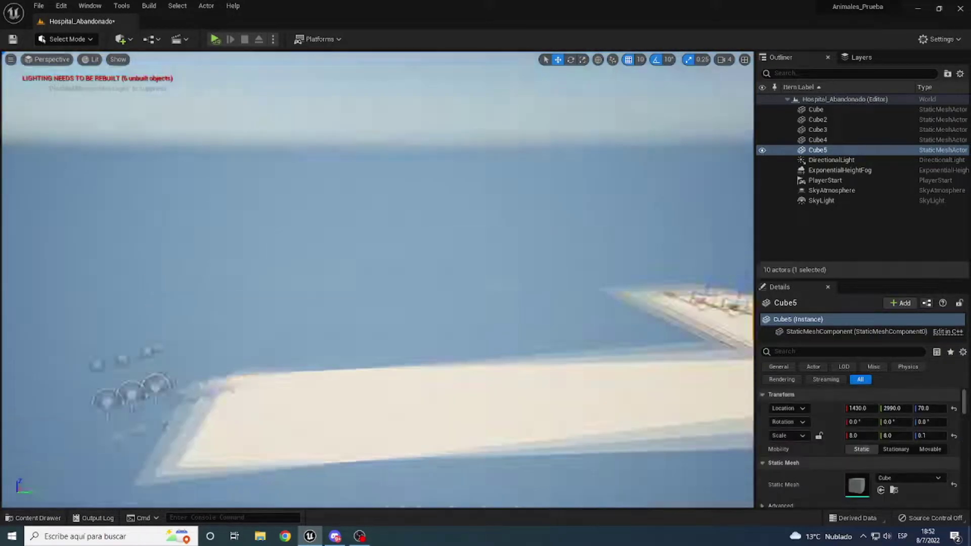
# - Place an SM_Wall_300x300 panel, rotate it 90° on Z, and move it to the floor edge
pyautogui.moveTo(384, 228); pyautogui.dragTo(431, 373, button='right')
pyautogui.hotkey('ctrl', 'space')
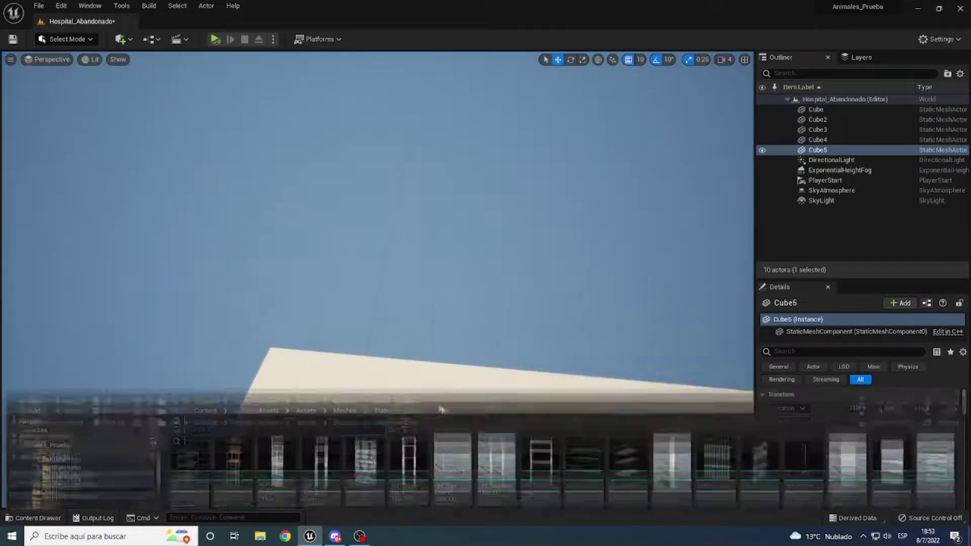
pyautogui.moveTo(498, 486); pyautogui.dragTo(293, 424)
pyautogui.moveTo(321, 465); pyautogui.dragTo(357, 444)
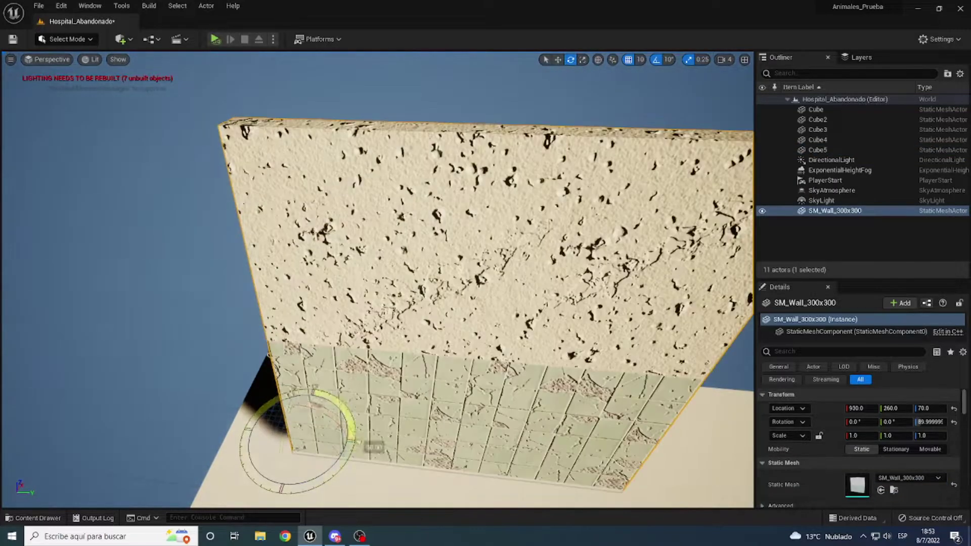
pyautogui.moveTo(371, 322); pyautogui.dragTo(371, 322, button='right')
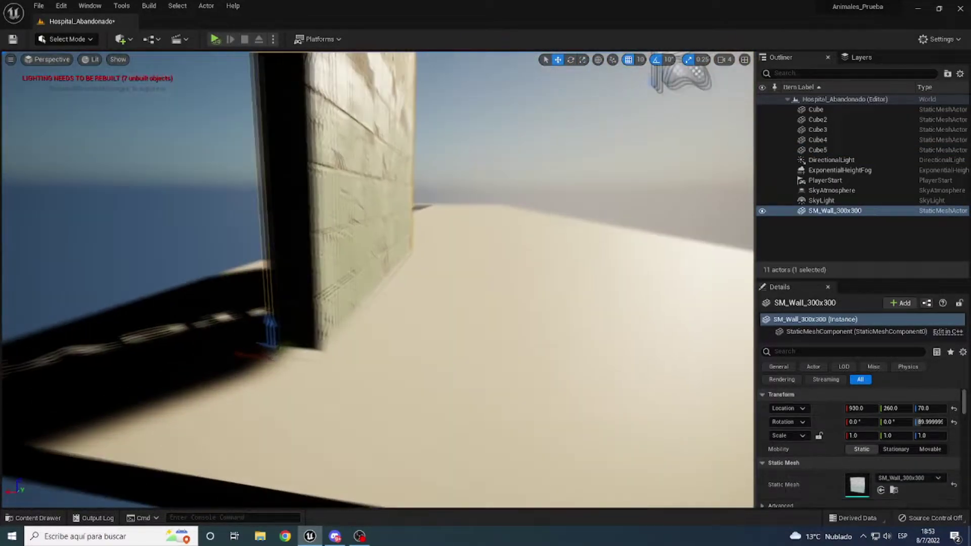
pyautogui.moveTo(379, 317); pyautogui.dragTo(379, 316, button='right')
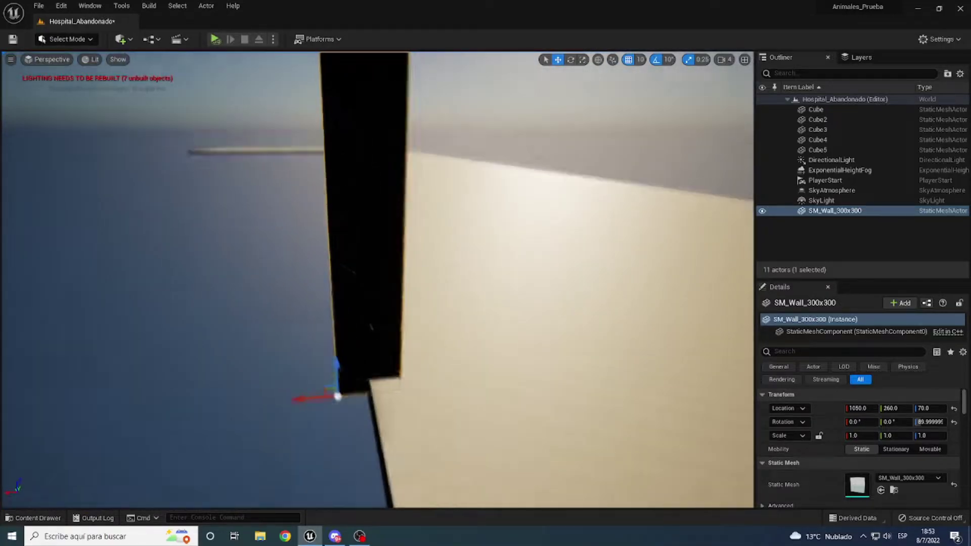
pyautogui.keyDown('shift'); pyautogui.moveTo(324, 398); pyautogui.dragTo(253, 394); pyautogui.keyUp('shift')
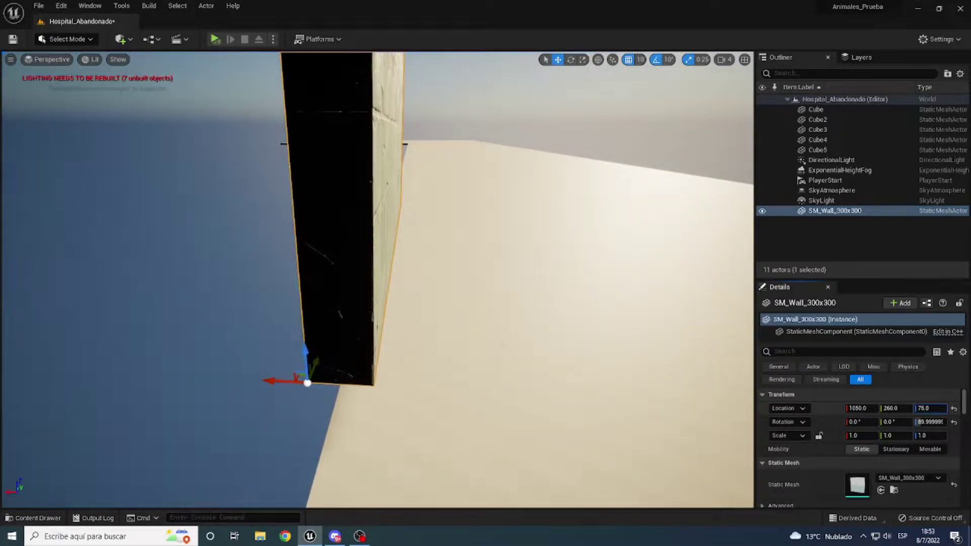
pyautogui.moveTo(307, 383); pyautogui.dragTo(307, 382, button='right')
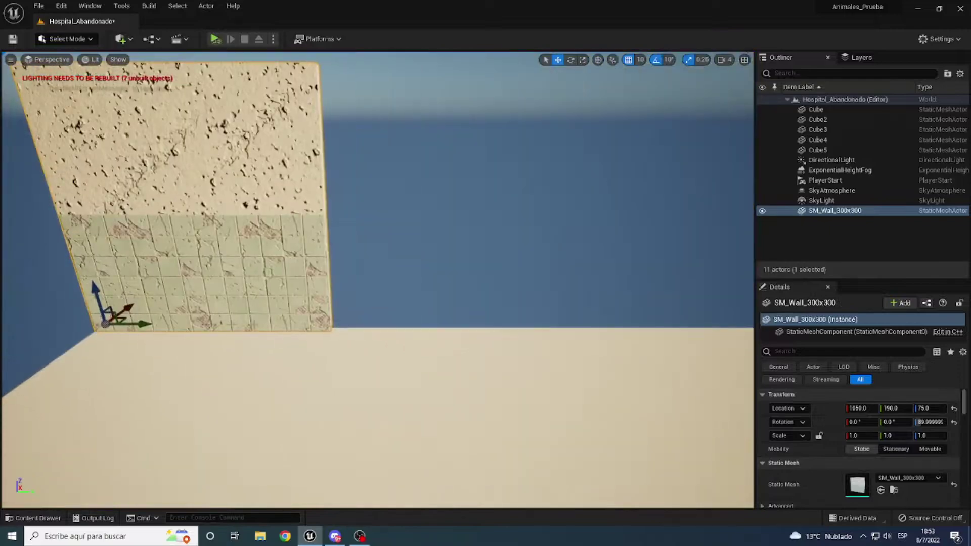
# - Duplicate the wall along Y into a row of eight panels
pyautogui.moveTo(152, 313)
pyautogui.keyDown('alt'); pyautogui.mouseDown()
pyautogui.moveTo(381, 325)
pyautogui.moveTo(284, 336)
pyautogui.mouseUp(); pyautogui.keyUp('alt')
pyautogui.keyDown('alt'); pyautogui.keyDown('shift'); pyautogui.moveTo(433, 328); pyautogui.dragTo(152, 324); pyautogui.keyUp('shift'); pyautogui.keyUp('alt')
pyautogui.keyDown('alt'); pyautogui.keyDown('shift'); pyautogui.moveTo(273, 324); pyautogui.dragTo(152, 324); pyautogui.keyUp('shift'); pyautogui.keyUp('alt')
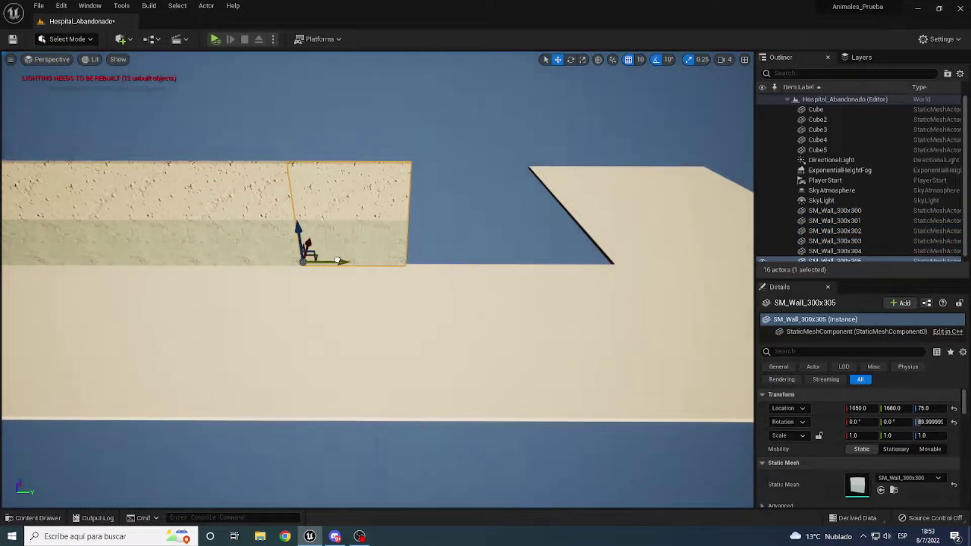
pyautogui.keyDown('alt'); pyautogui.moveTo(337, 260); pyautogui.dragTo(50, 294); pyautogui.keyUp('alt')
pyautogui.hotkey('ctrl', 'z')
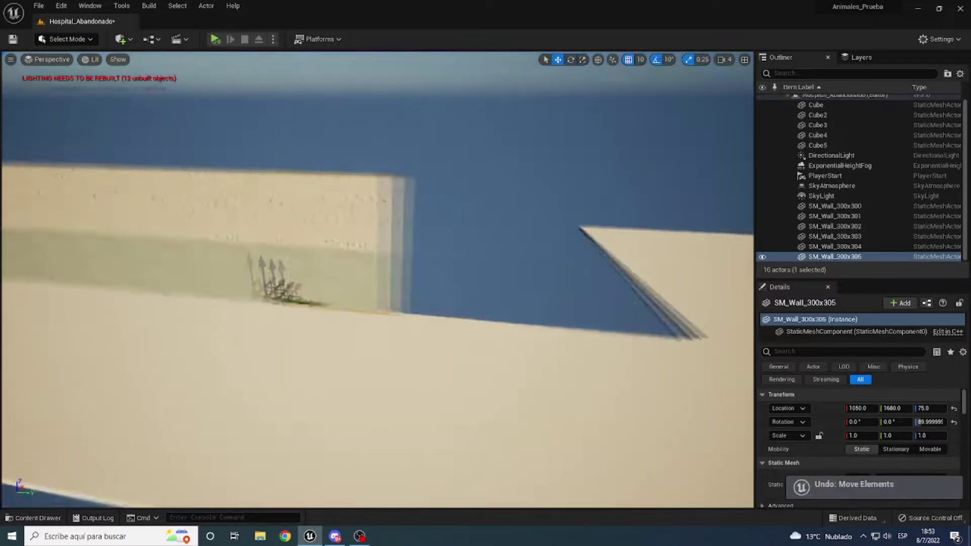
pyautogui.moveTo(324, 309)
pyautogui.keyDown('alt'); pyautogui.mouseDown()
pyautogui.moveTo(434, 379)
pyautogui.moveTo(223, 272)
pyautogui.moveTo(394, 272)
pyautogui.mouseUp(); pyautogui.keyUp('alt')
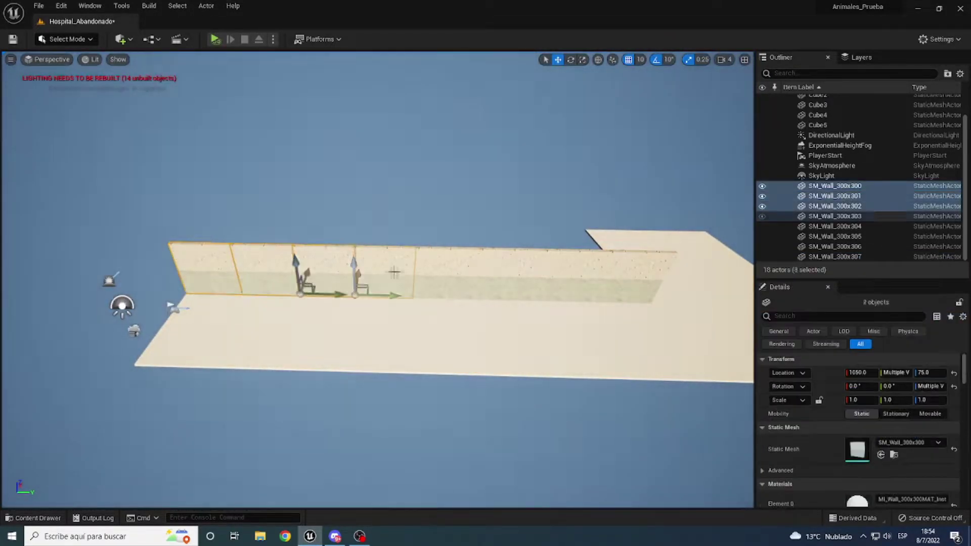
# - Copy the selected wall row to the opposite side of the corridor
pyautogui.keyDown('ctrl'); pyautogui.click(631, 277); pyautogui.keyUp('ctrl')
pyautogui.keyDown('alt'); pyautogui.moveTo(631, 278); pyautogui.dragTo(582, 304); pyautogui.keyUp('alt')
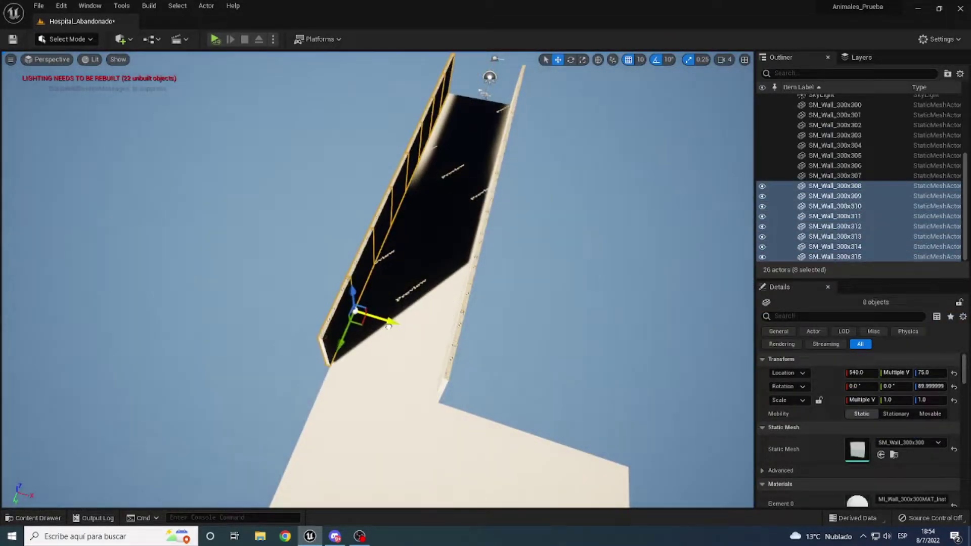
pyautogui.keyDown('alt'); pyautogui.moveTo(388, 327); pyautogui.dragTo(354, 303); pyautogui.keyUp('alt')
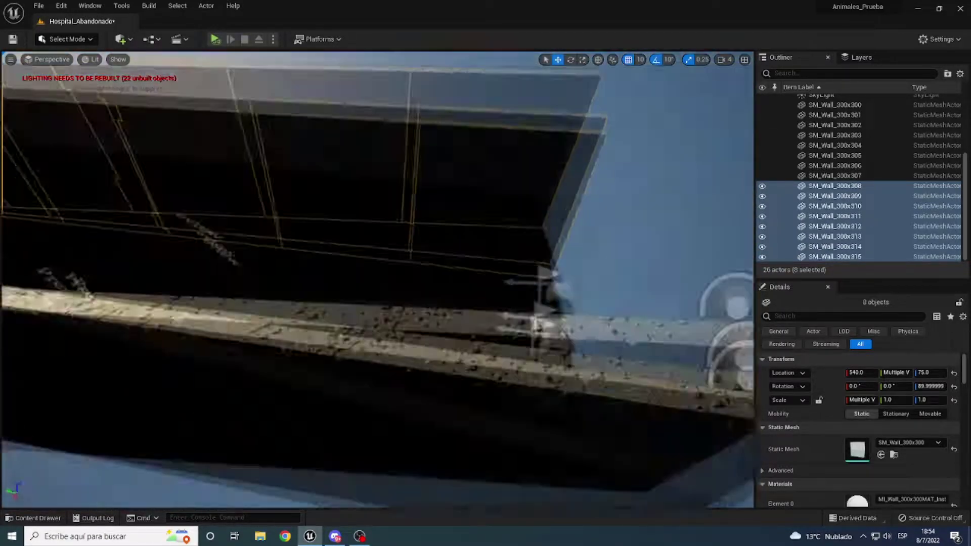
# - Duplicate a floor slab upward and align it as the corridor ceiling
pyautogui.click(381, 287)
pyautogui.moveTo(388, 218)
pyautogui.mouseDown()
pyautogui.moveTo(388, 228)
pyautogui.moveTo(580, 305)
pyautogui.mouseUp()
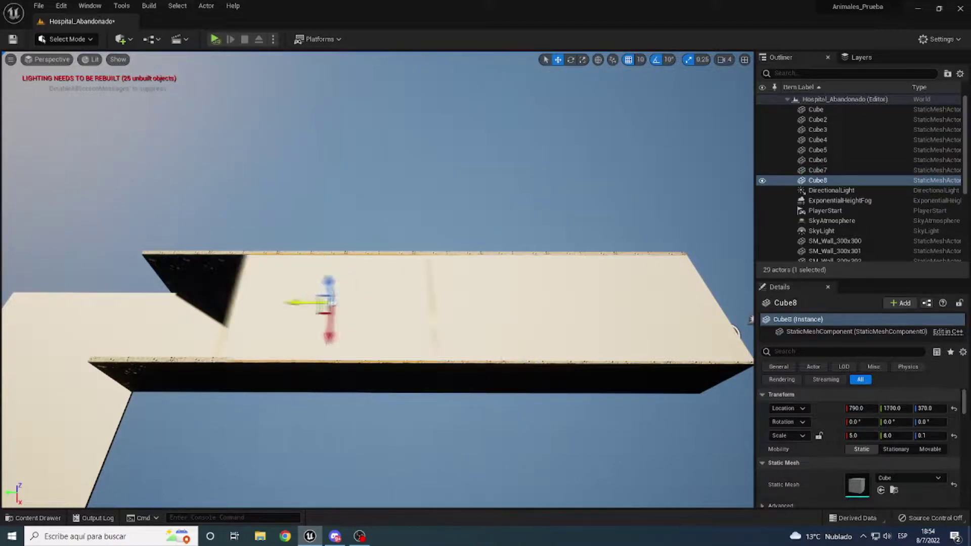
pyautogui.moveTo(179, 304); pyautogui.dragTo(385, 319)
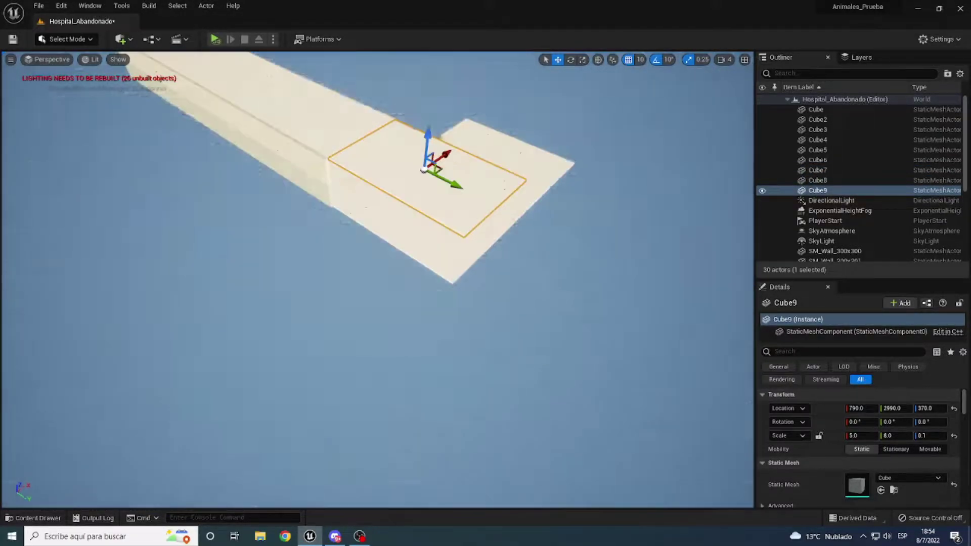
# - Duplicate the last wall and shrink it to close the gap at the corridor's end
pyautogui.keyDown('alt'); pyautogui.moveTo(188, 313); pyautogui.dragTo(265, 328); pyautogui.keyUp('alt')
pyautogui.click(265, 328)
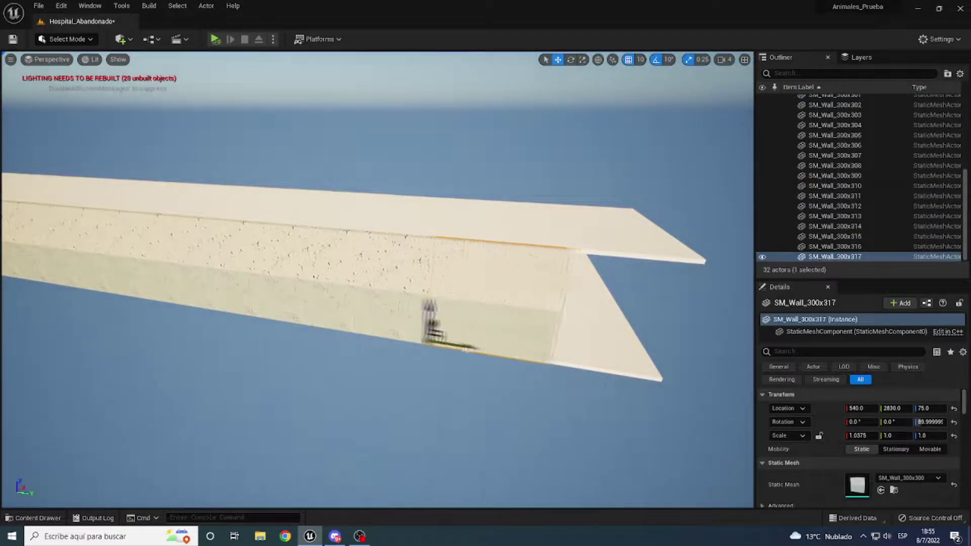
pyautogui.keyDown('alt'); pyautogui.moveTo(445, 334); pyautogui.dragTo(293, 338); pyautogui.keyUp('alt')
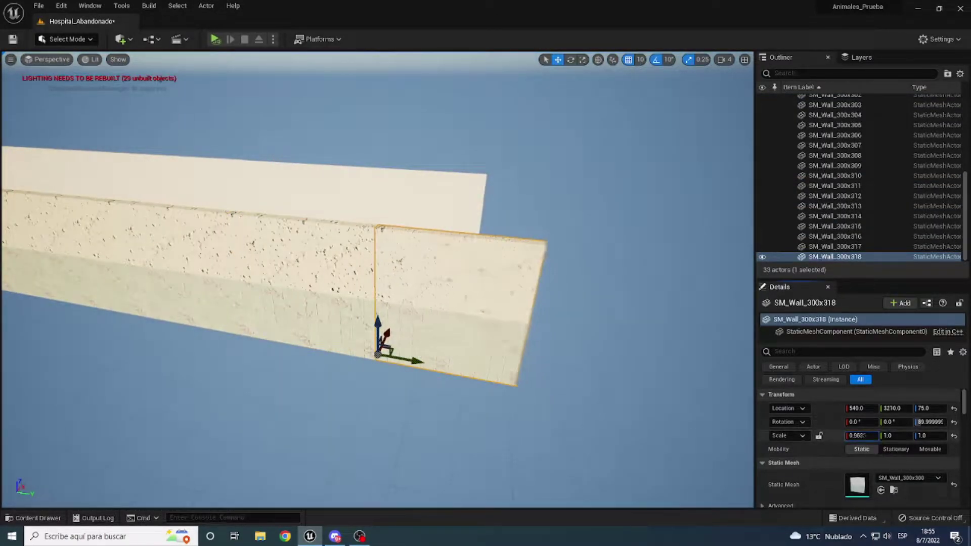
pyautogui.moveTo(377, 354)
pyautogui.keyDown('alt'); pyautogui.mouseDown()
pyautogui.moveTo(304, 349)
pyautogui.moveTo(397, 334)
pyautogui.mouseUp(); pyautogui.keyUp('alt')
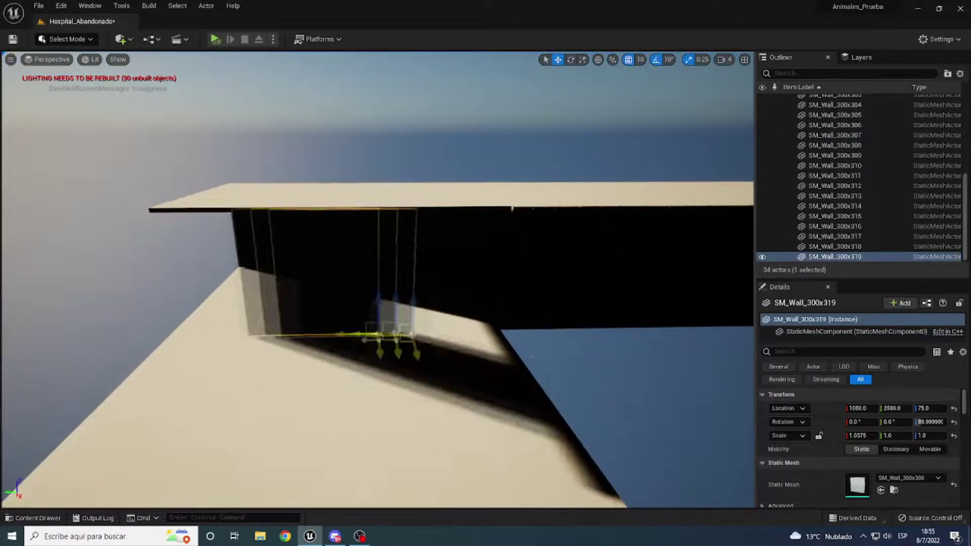
pyautogui.moveTo(284, 336)
pyautogui.mouseDown(button='right')
pyautogui.moveTo(354, 303)
pyautogui.moveTo(372, 464)
pyautogui.mouseUp(button='right')
pyautogui.hotkey('ctrl', 'space')
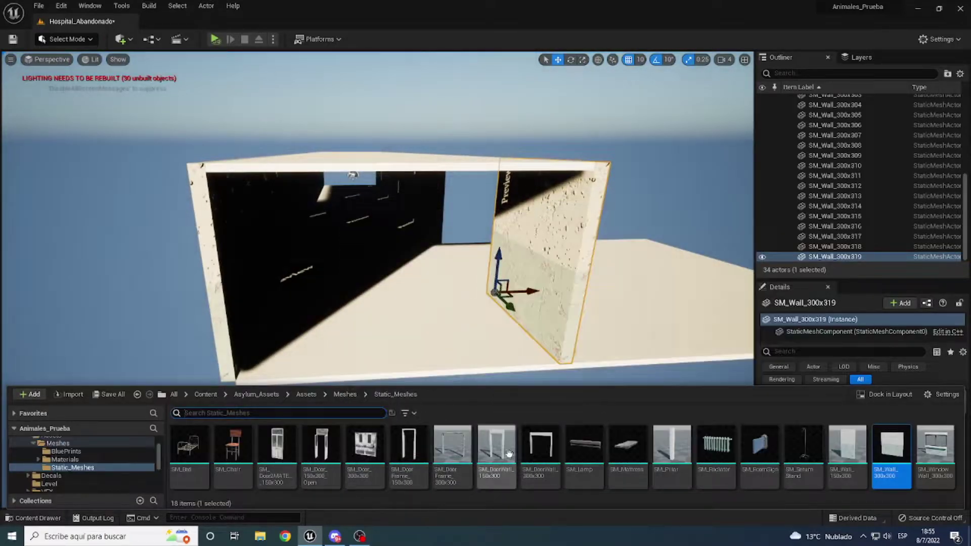
# - Place the door frame piece in the corridor wall opening
pyautogui.moveTo(509, 454); pyautogui.dragTo(368, 375)
pyautogui.moveTo(442, 375)
pyautogui.mouseDown(button='right')
pyautogui.moveTo(506, 343)
pyautogui.moveTo(665, 360)
pyautogui.mouseUp(button='right')
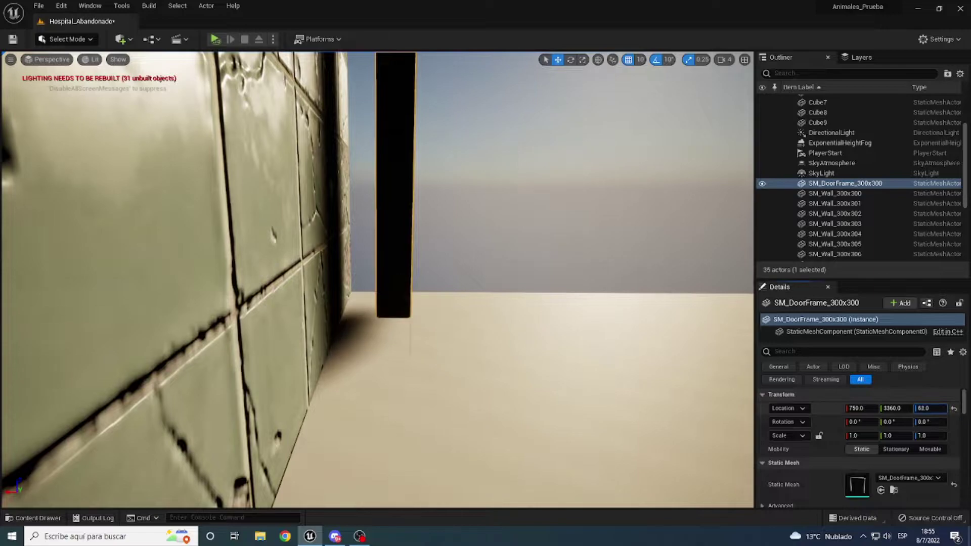
pyautogui.moveTo(506, 344); pyautogui.dragTo(658, 354, button='right')
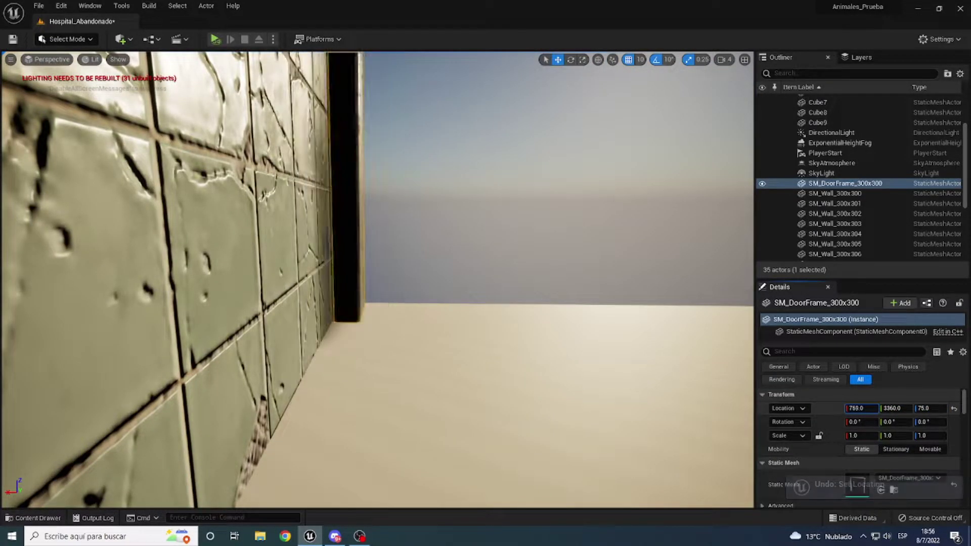
# - Add SM_Door_300x300 and line it up inside the frame at about 770, 3370, 70
pyautogui.moveTo(506, 343); pyautogui.dragTo(434, 358, button='right')
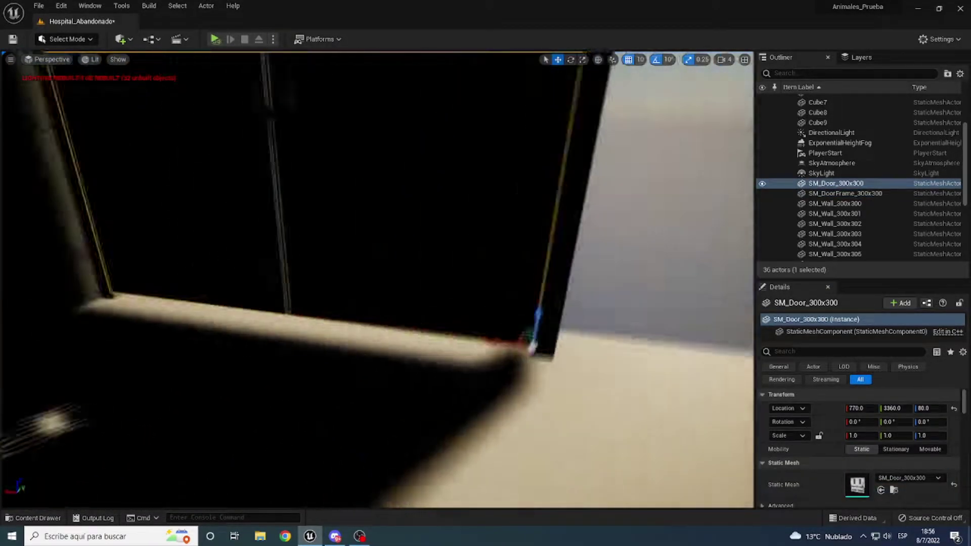
pyautogui.moveTo(435, 358)
pyautogui.mouseDown(button='right')
pyautogui.moveTo(354, 364)
pyautogui.moveTo(323, 354)
pyautogui.mouseUp(button='right')
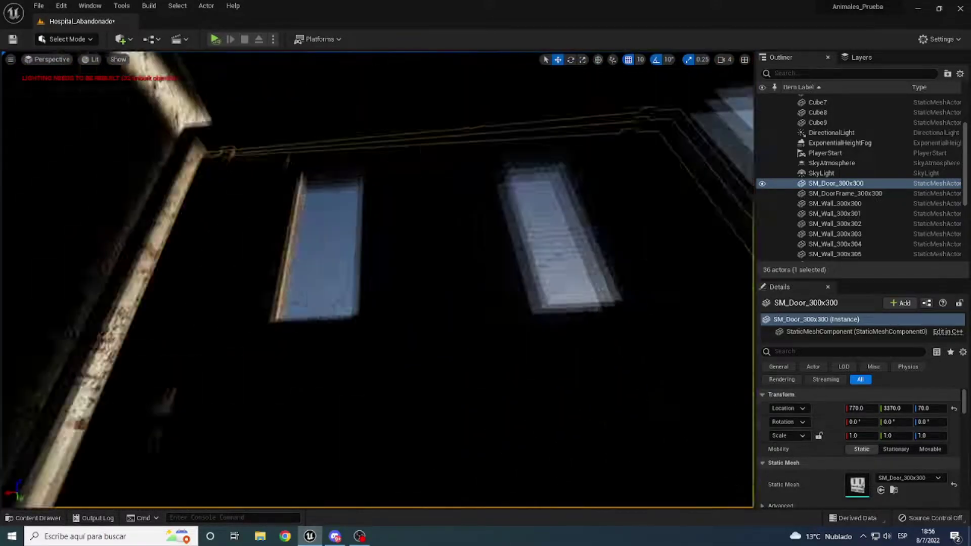
pyautogui.moveTo(324, 354); pyautogui.dragTo(313, 349, button='right')
pyautogui.click(845, 193)
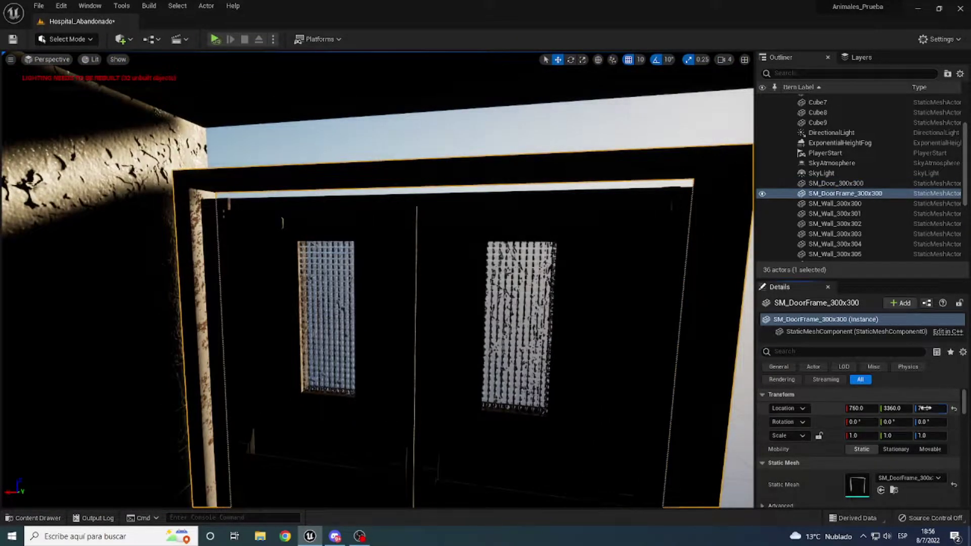
# - Raise the door frame to Z 105 and lift the door inside it
pyautogui.write('105')
pyautogui.press('Return')
pyautogui.moveTo(925, 408); pyautogui.dragTo(935, 409)
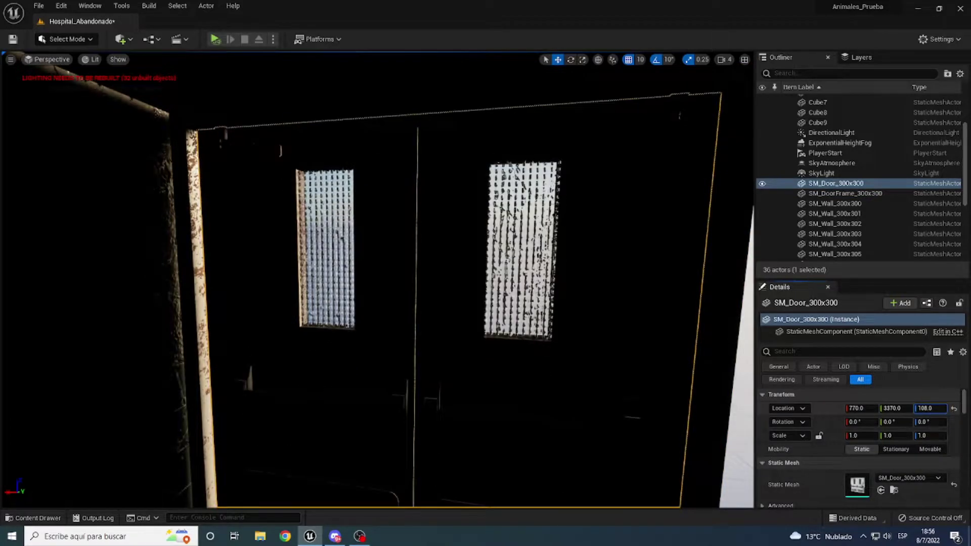
# - Duplicate the corner wall piece into the gap beside the doorway at Scale X 1.0
pyautogui.moveTo(525, 376); pyautogui.dragTo(526, 376, button='right')
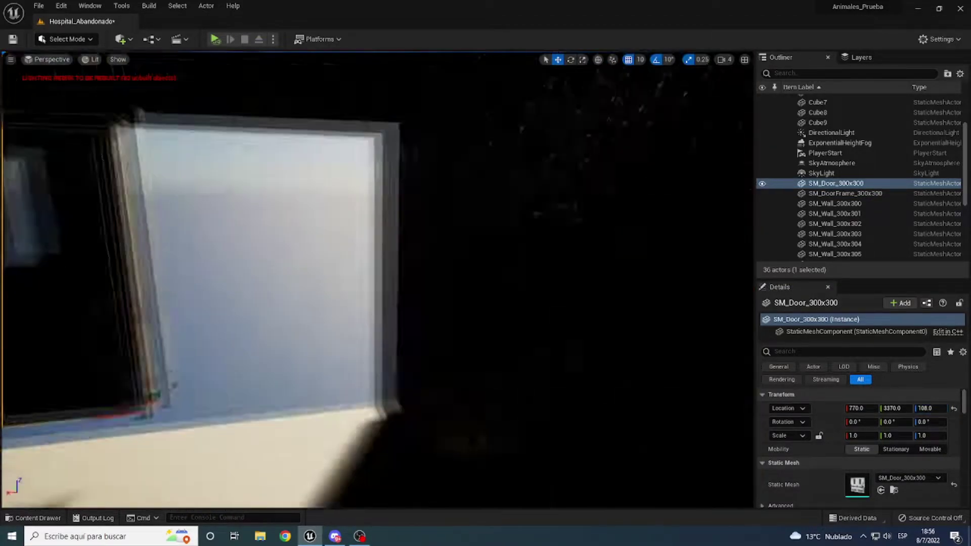
pyautogui.click(525, 376)
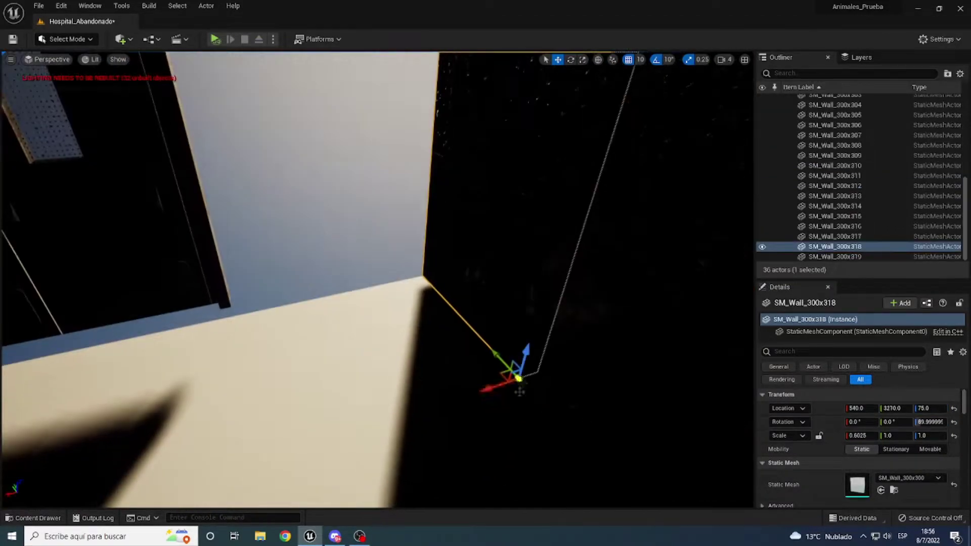
pyautogui.keyDown('alt'); pyautogui.moveTo(525, 376); pyautogui.dragTo(201, 415); pyautogui.keyUp('alt')
pyautogui.hotkey('ctrl', 'z')
pyautogui.press('w')
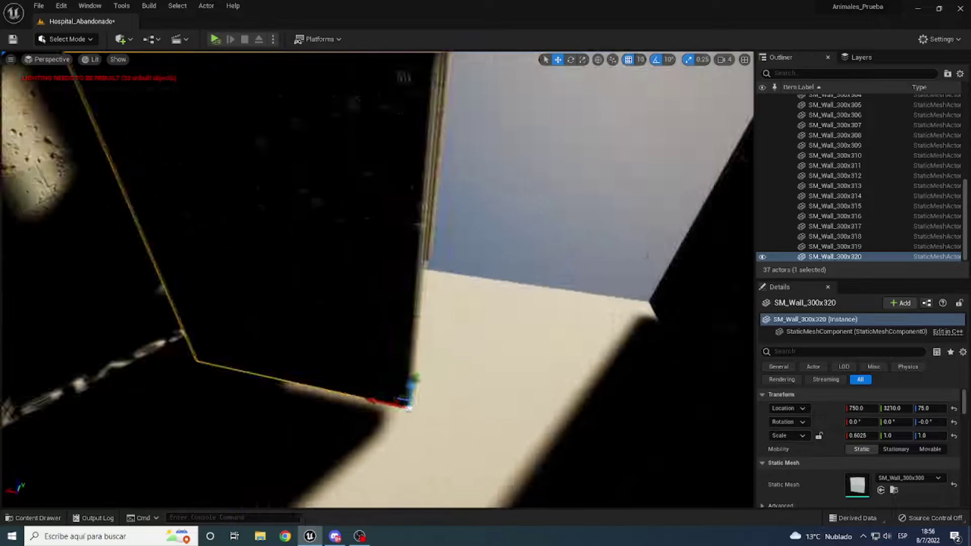
pyautogui.moveTo(578, 304); pyautogui.dragTo(578, 304, button='right')
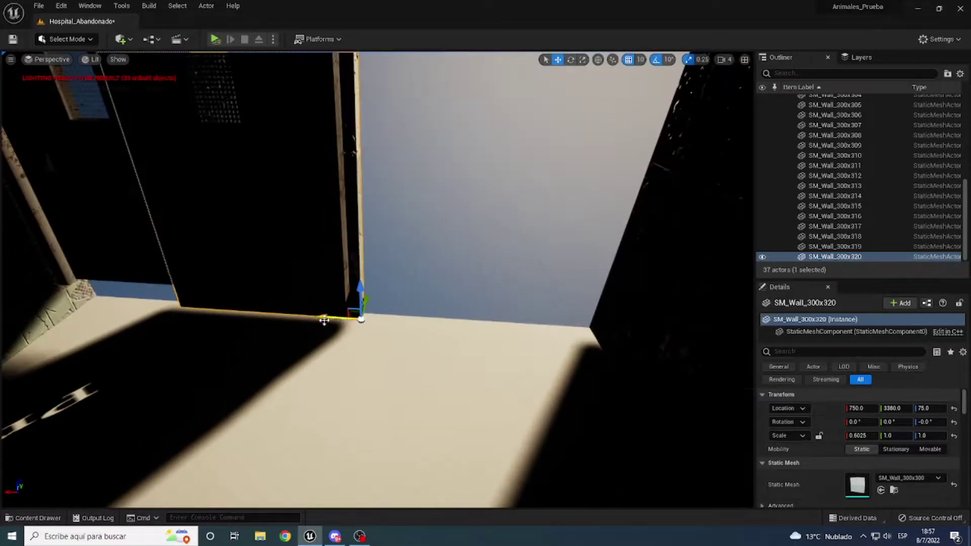
pyautogui.keyDown('shift'); pyautogui.moveTo(578, 304); pyautogui.dragTo(558, 329); pyautogui.keyUp('shift')
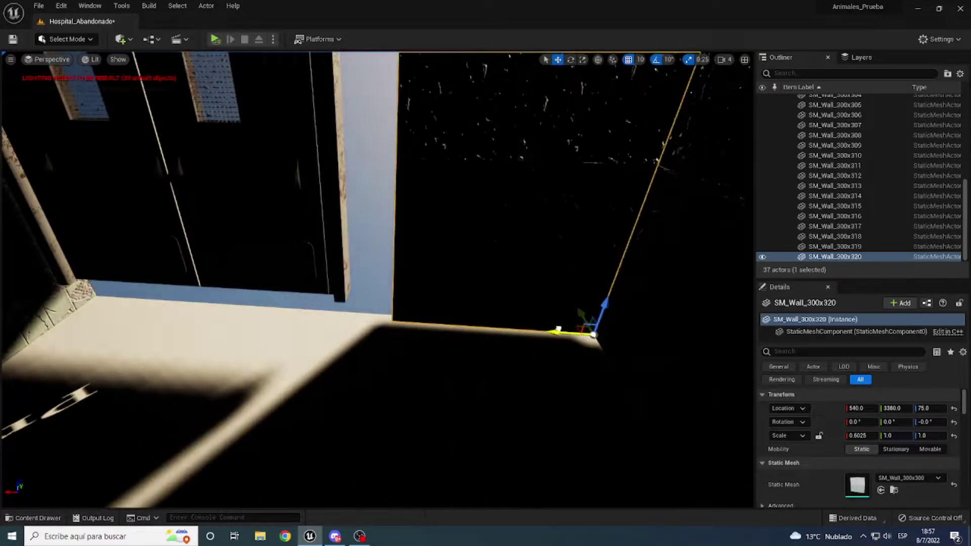
pyautogui.write('1')
pyautogui.press('Return')
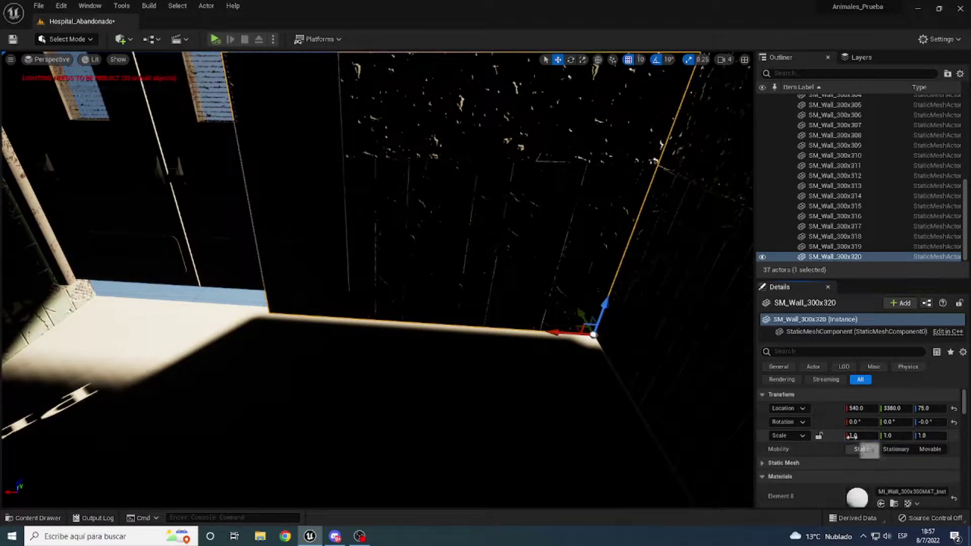
pyautogui.moveTo(593, 334); pyautogui.dragTo(531, 330, button='right')
# - Stretch the double door to Scale Z 1.1125 to fill its frame
pyautogui.click(531, 330)
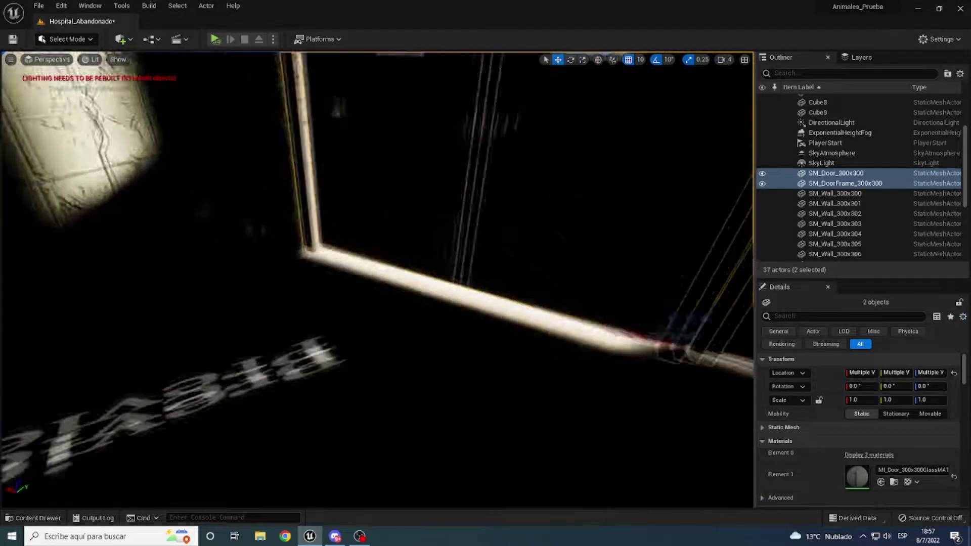
pyautogui.press('f')
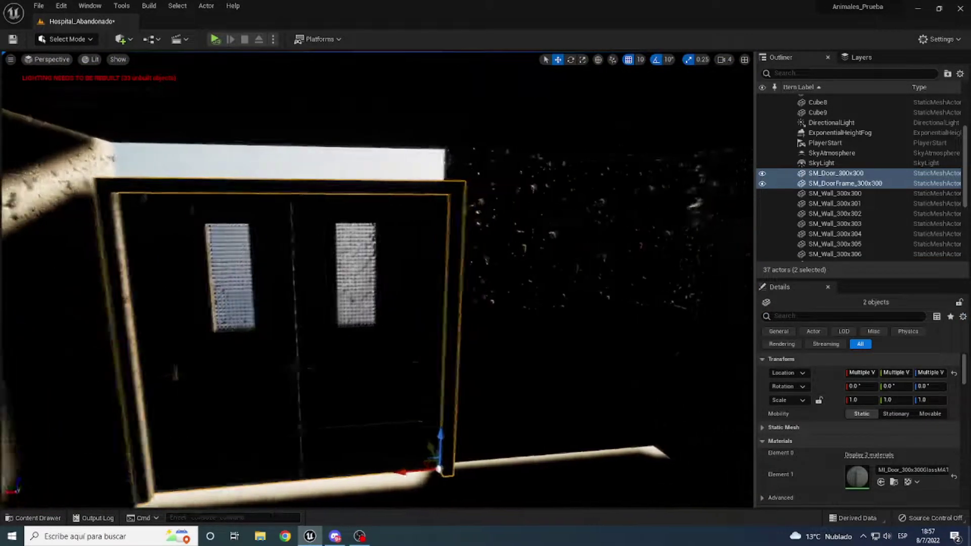
pyautogui.click(845, 183)
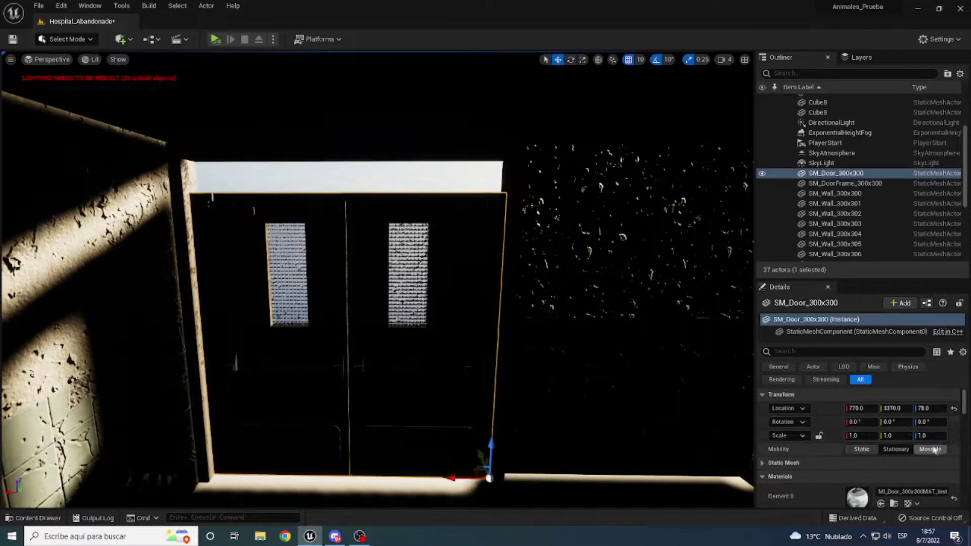
pyautogui.moveTo(926, 435); pyautogui.dragTo(935, 435)
pyautogui.click(149, 5)
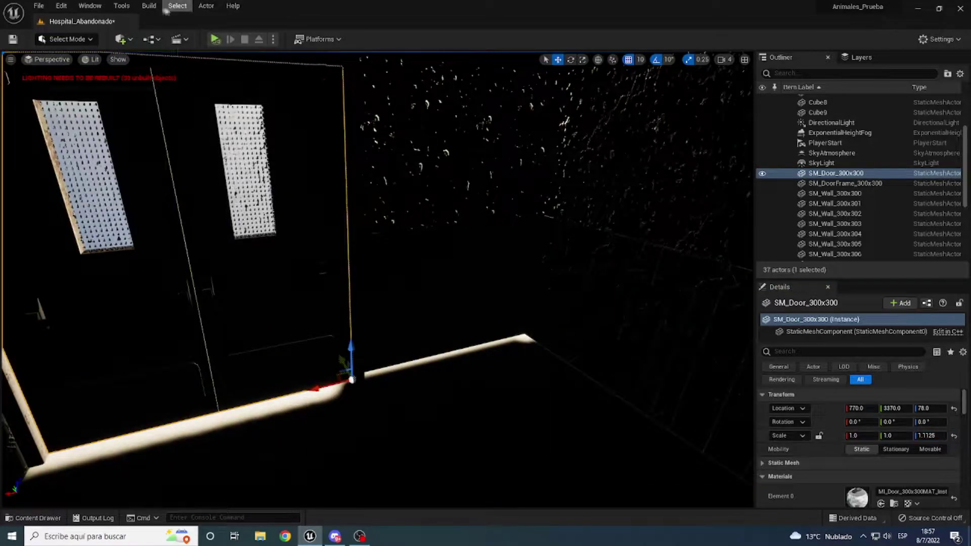
# - Run Build Lighting Only and wait for the lighting build to finish
pyautogui.click(172, 29)
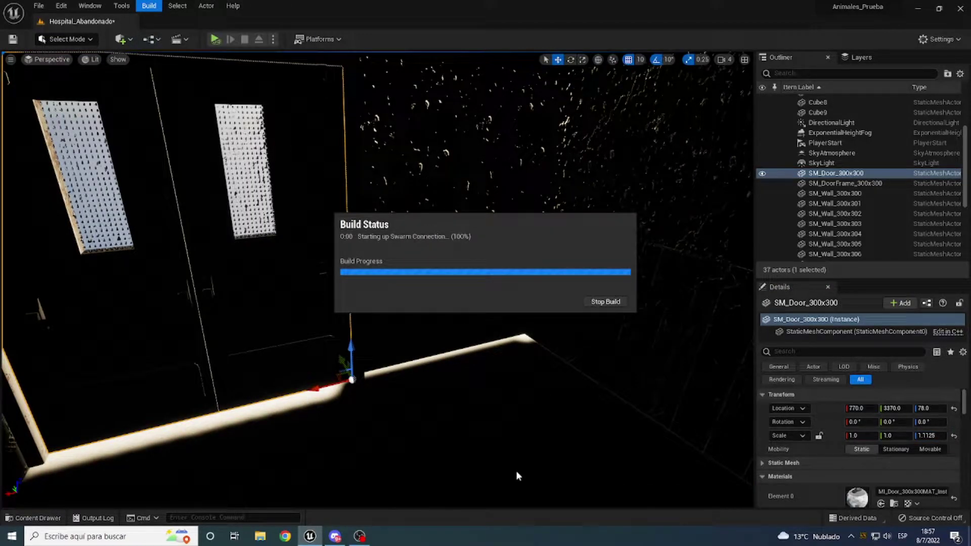
pyautogui.moveTo(380, 278); pyautogui.dragTo(379, 278, button='right')
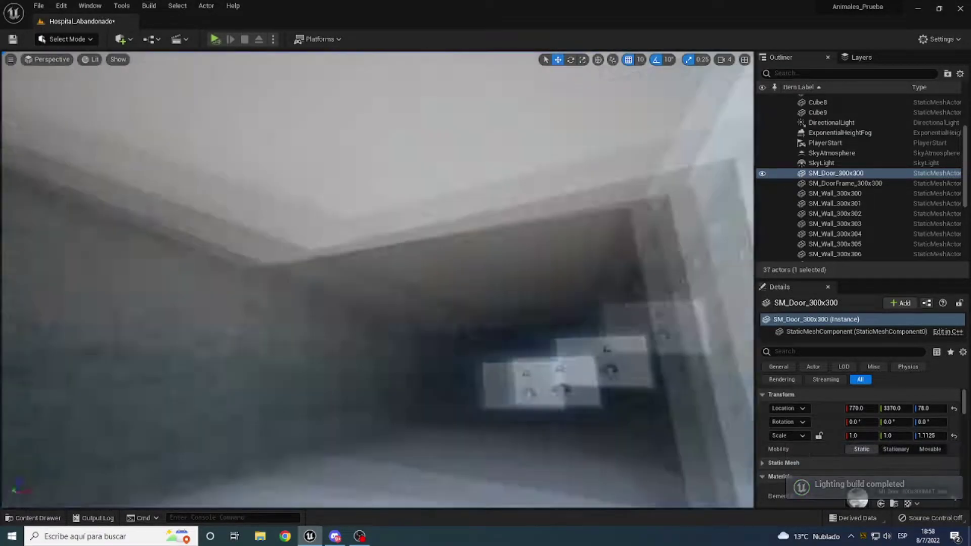
pyautogui.moveTo(553, 280); pyautogui.dragTo(552, 279, button='right')
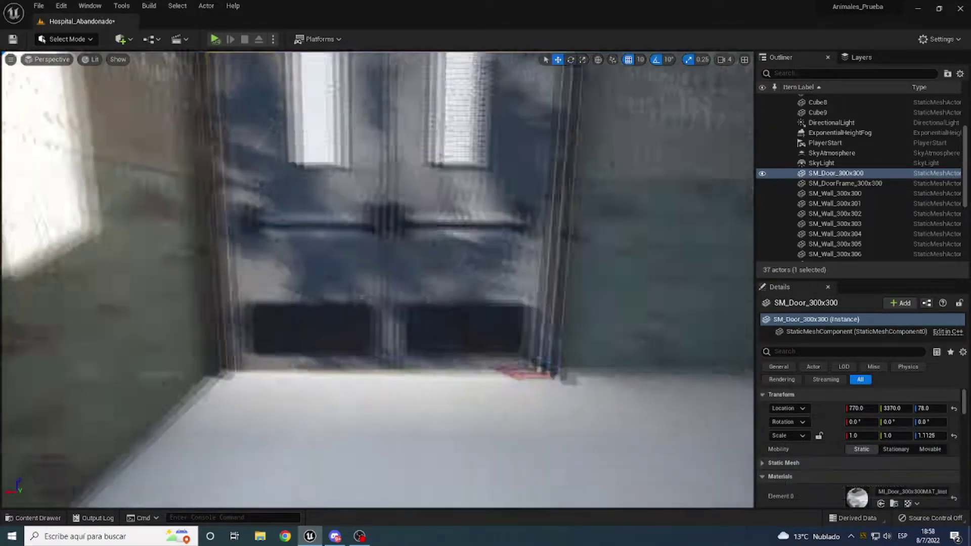
# - Select the door, its frame and the new wall piece and frame them in view
pyautogui.keyDown('ctrl'); pyautogui.click(439, 323); pyautogui.keyUp('ctrl')
pyautogui.keyDown('ctrl'); pyautogui.click(553, 280); pyautogui.keyUp('ctrl')
pyautogui.press('f')
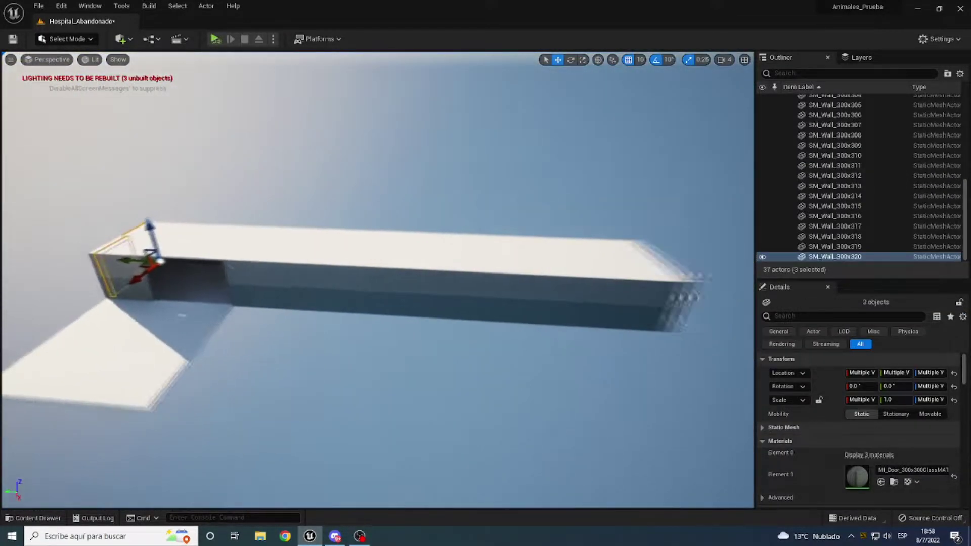
# - Select the new wall piece and rebuild the lighting
pyautogui.moveTo(553, 280); pyautogui.dragTo(553, 279, button='right')
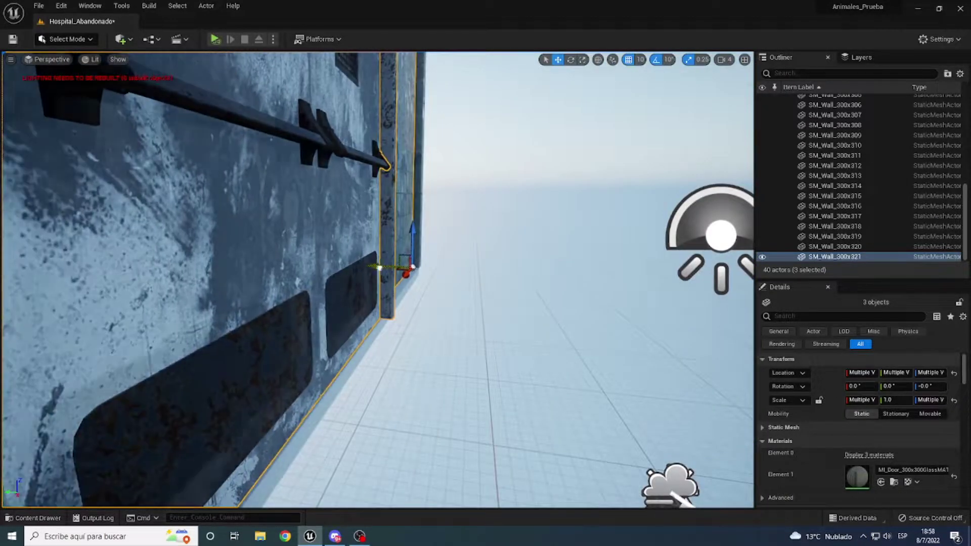
pyautogui.moveTo(552, 280); pyautogui.dragTo(553, 279, button='right')
pyautogui.click(834, 256)
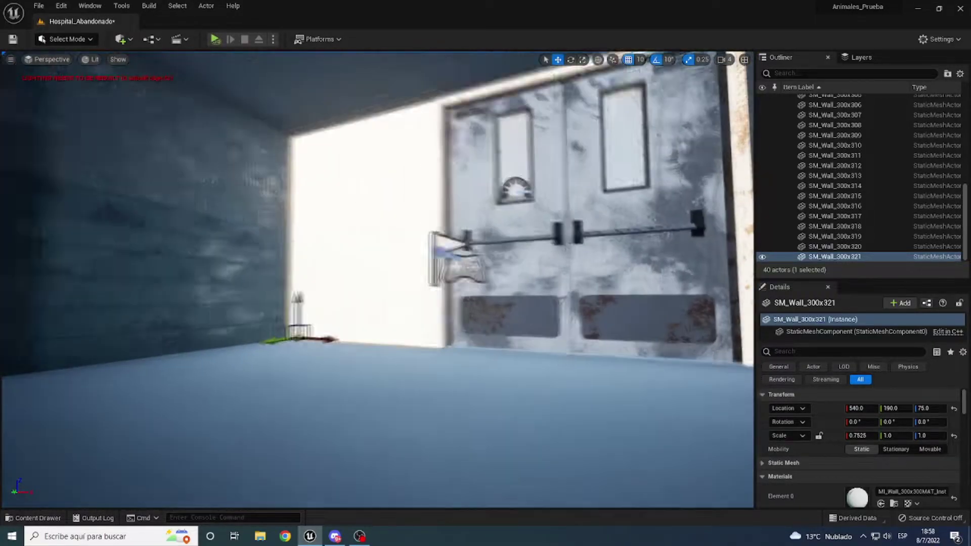
pyautogui.click(149, 5)
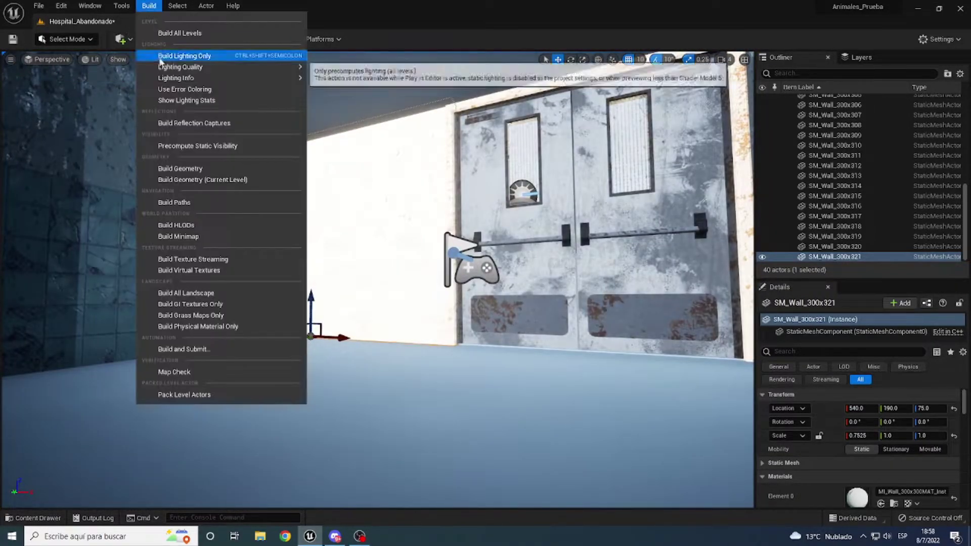
# - Delete the DirectionalLight, ExponentialHeightFog and SkyLight from the Outliner
pyautogui.scroll(10, 897, 205)
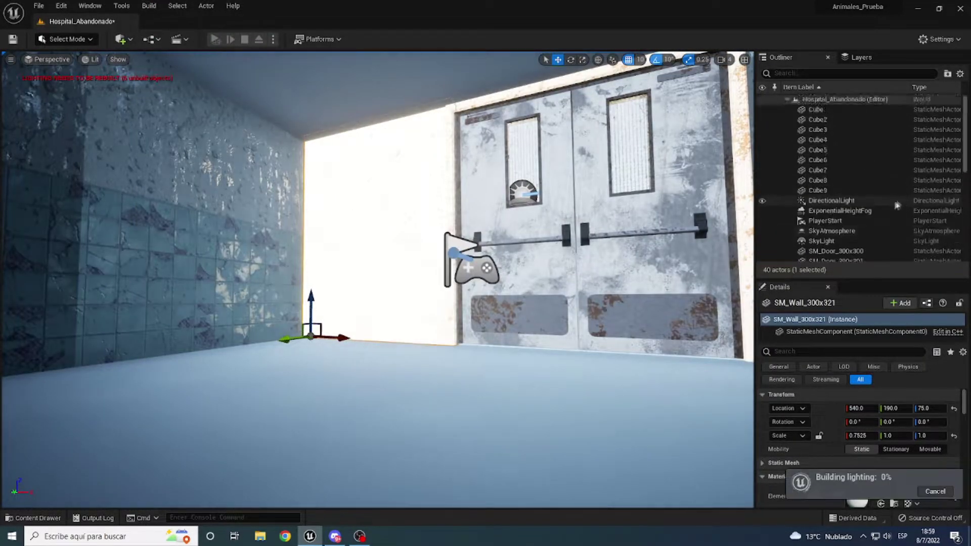
pyautogui.press('Delete')
pyautogui.click(817, 136)
pyautogui.press('Delete')
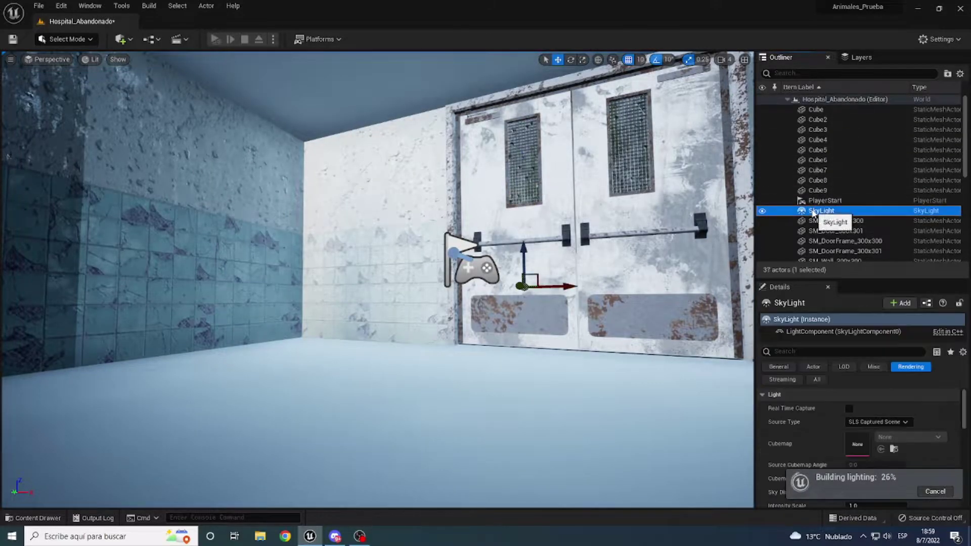
pyautogui.press('Delete')
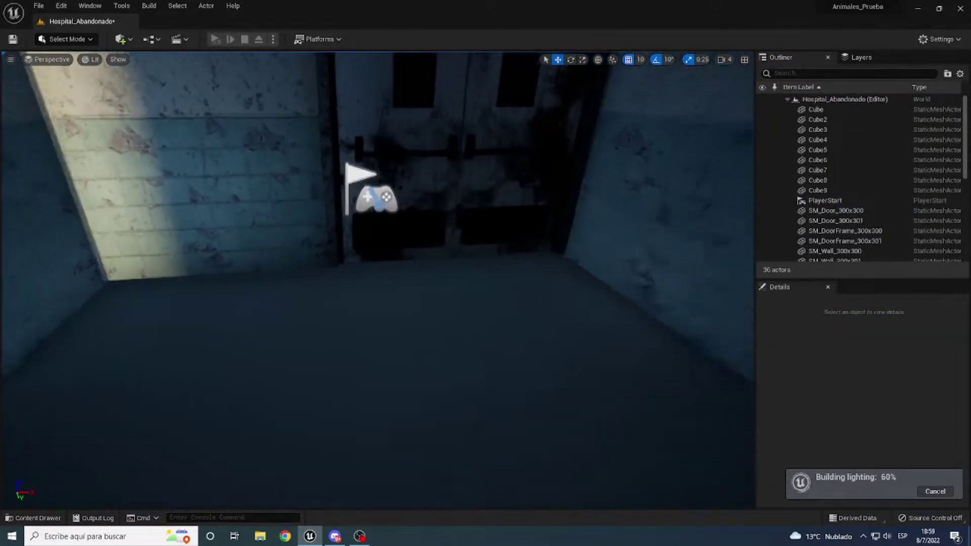
pyautogui.hotkey('ctrl', 'space')
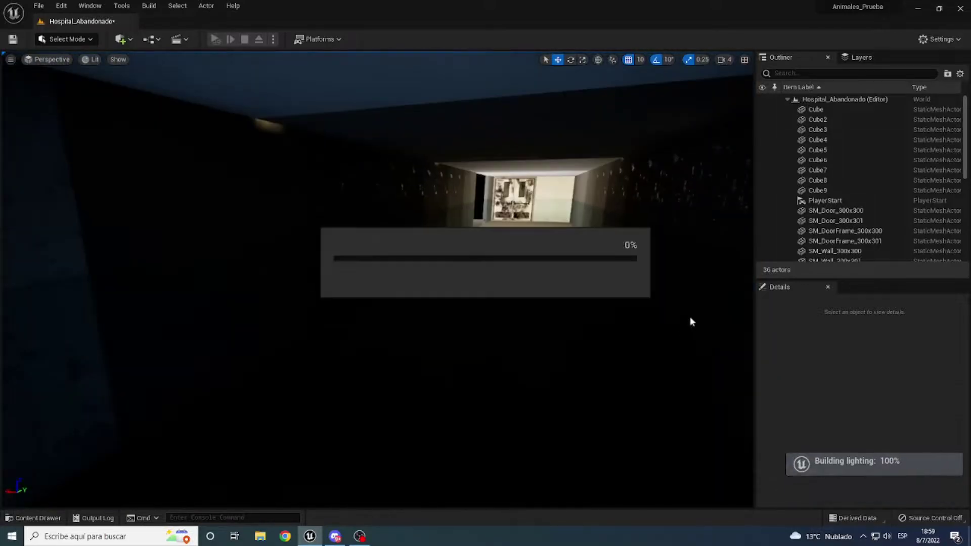
pyautogui.scroll(5, 310, 414)
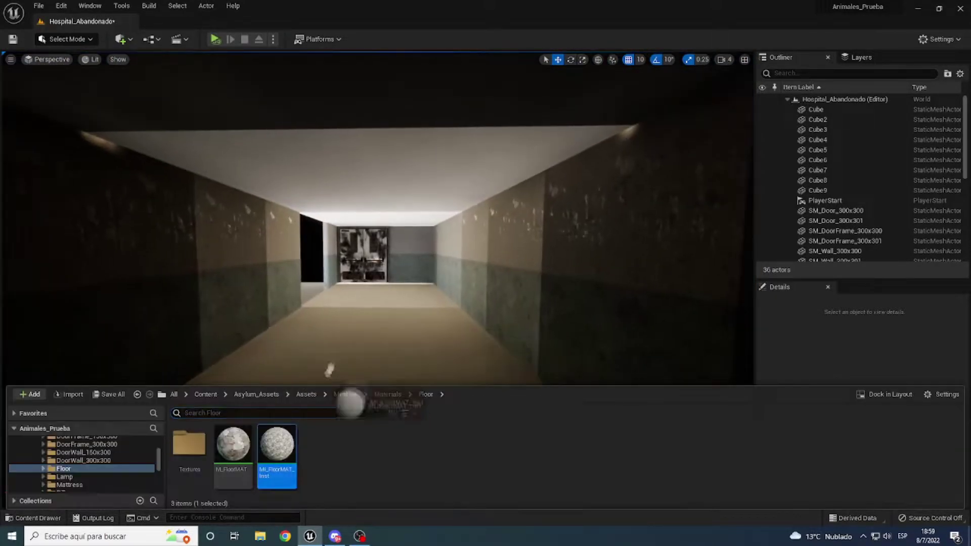
# - Slide the new wall piece into place, narrow it to Scale X 0.6, and switch to Unlit view
pyautogui.scroll(3, 310, 414)
pyautogui.moveTo(311, 413); pyautogui.dragTo(354, 405, button='right')
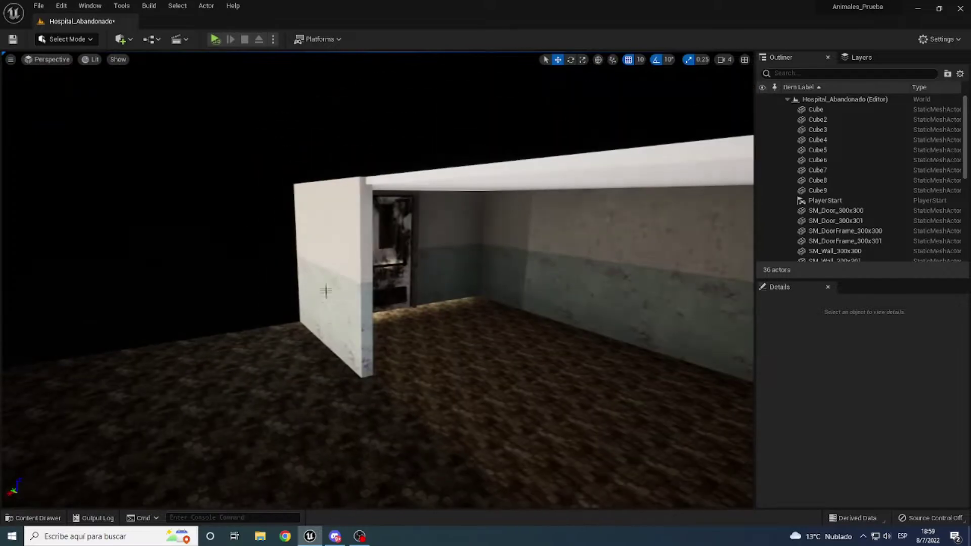
pyautogui.keyDown('alt'); pyautogui.moveTo(430, 296); pyautogui.dragTo(253, 325); pyautogui.keyUp('alt')
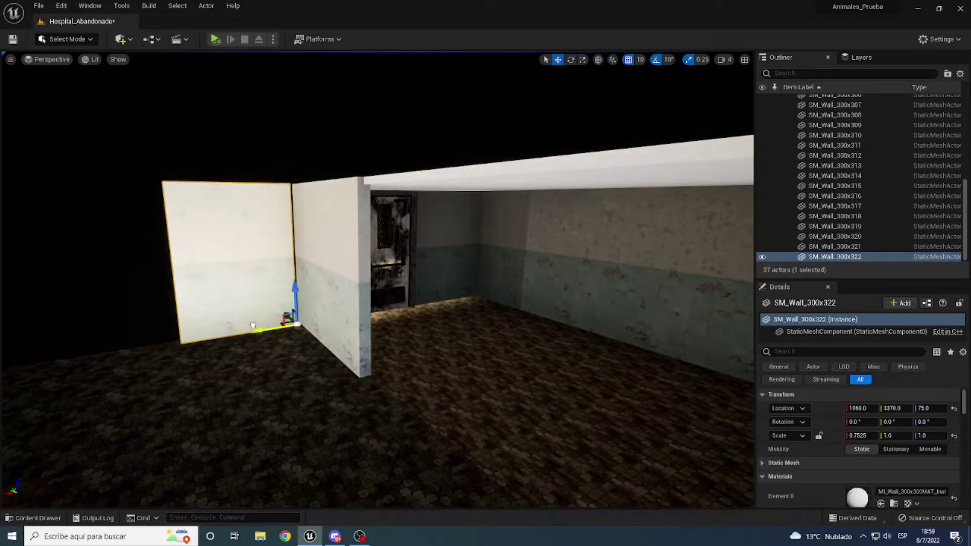
pyautogui.moveTo(300, 324); pyautogui.dragTo(499, 337, button='right')
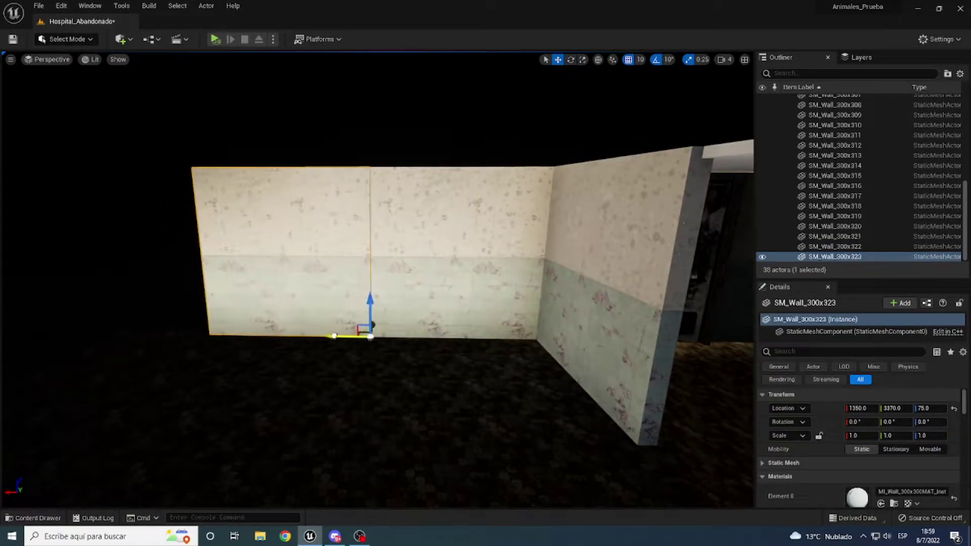
pyautogui.click(118, 60)
pyautogui.click(101, 87)
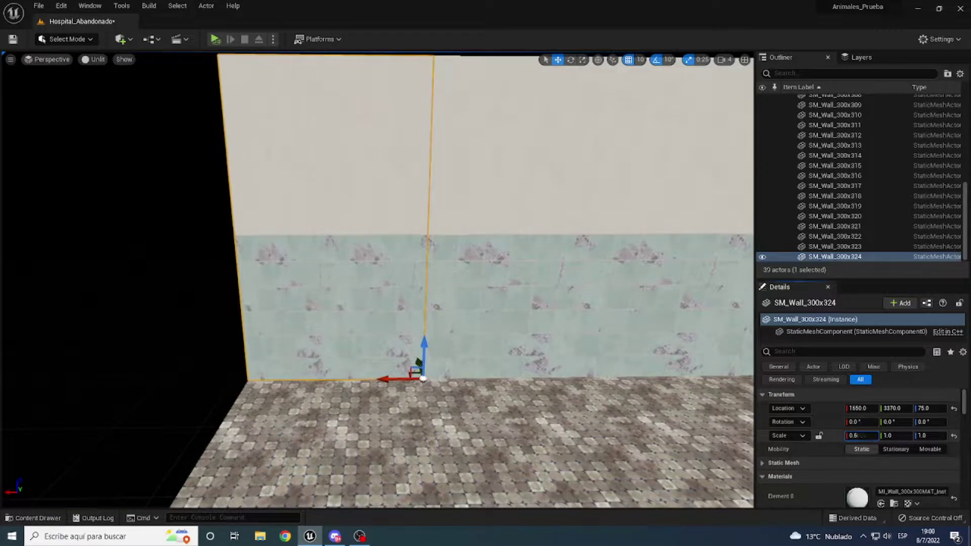
pyautogui.hotkey('ctrl', 'z')
pyautogui.press('w')
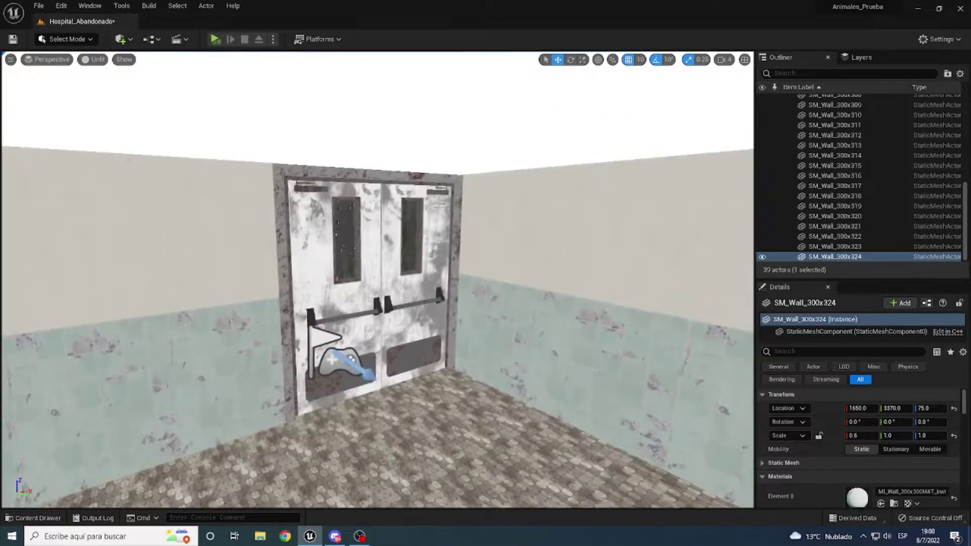
pyautogui.press('f')
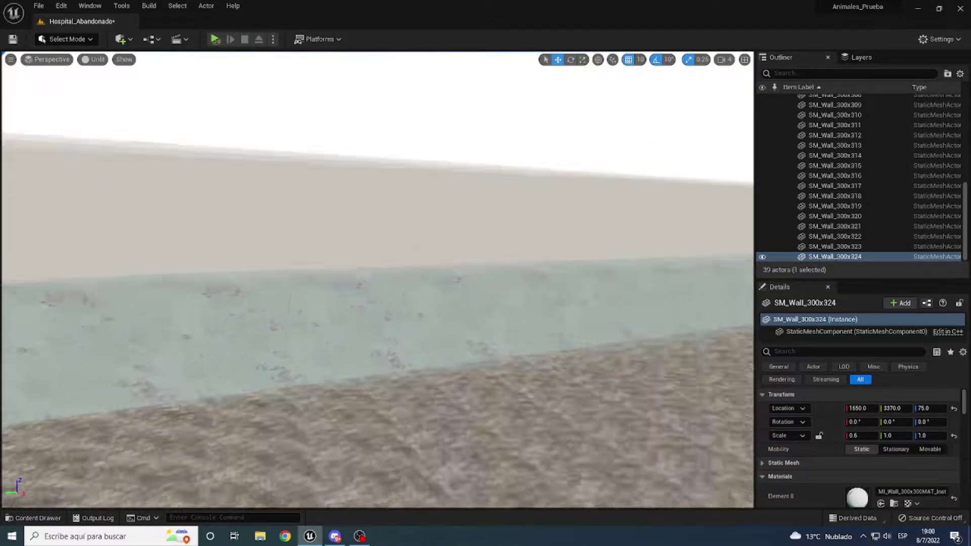
pyautogui.press('s')
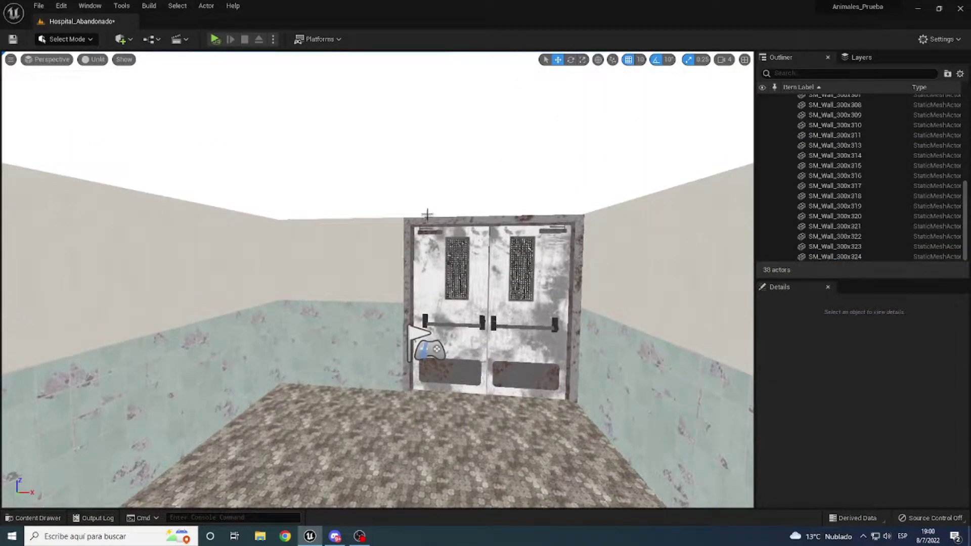
# - Copy the door and frame further down the corridor, rotated -90° against the wall
pyautogui.click(427, 214)
pyautogui.keyDown('alt'); pyautogui.keyDown('shift'); pyautogui.moveTo(405, 401); pyautogui.dragTo(323, 404); pyautogui.keyUp('shift'); pyautogui.keyUp('alt')
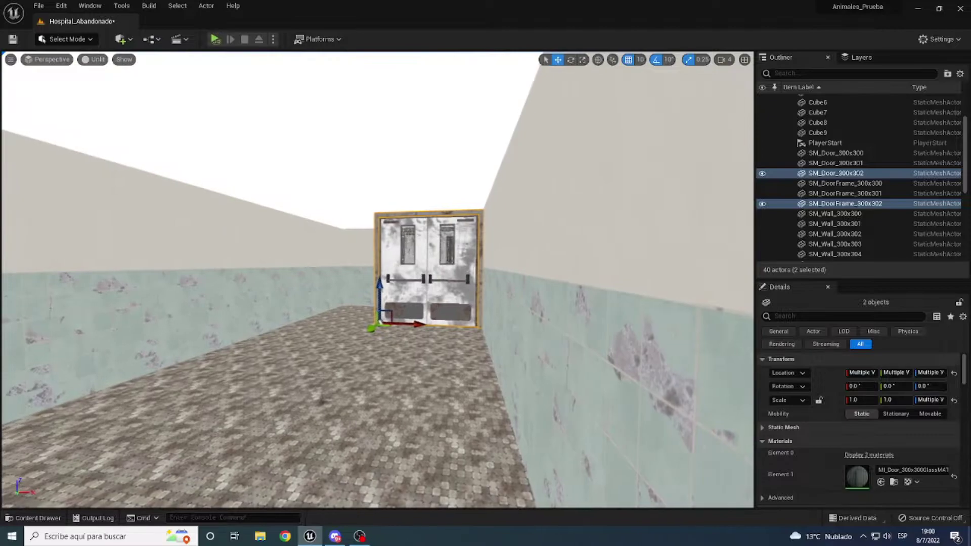
pyautogui.moveTo(373, 330); pyautogui.dragTo(361, 328, button='right')
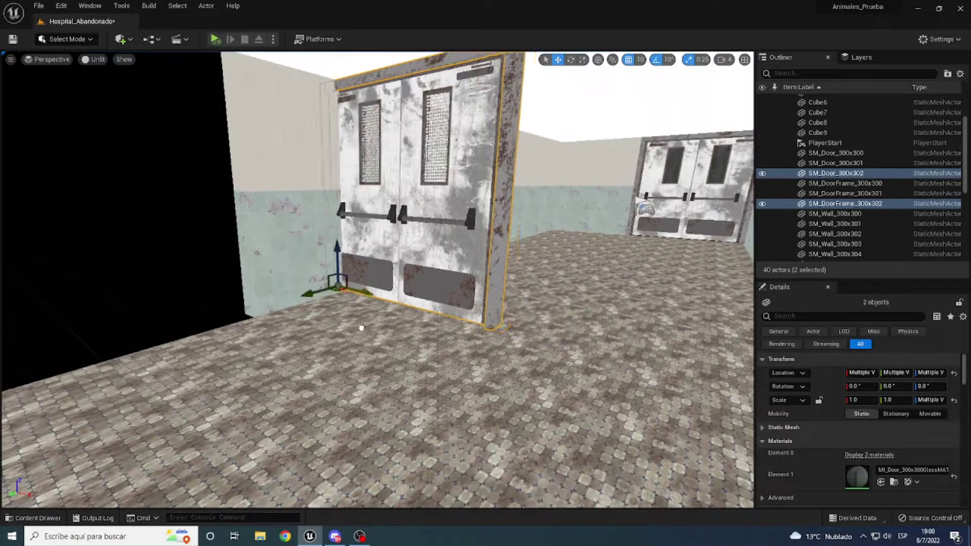
pyautogui.moveTo(394, 296); pyautogui.dragTo(384, 299)
pyautogui.press('w')
pyautogui.moveTo(374, 303)
pyautogui.mouseDown(button='right')
pyautogui.moveTo(354, 304)
pyautogui.moveTo(384, 303)
pyautogui.mouseUp(button='right')
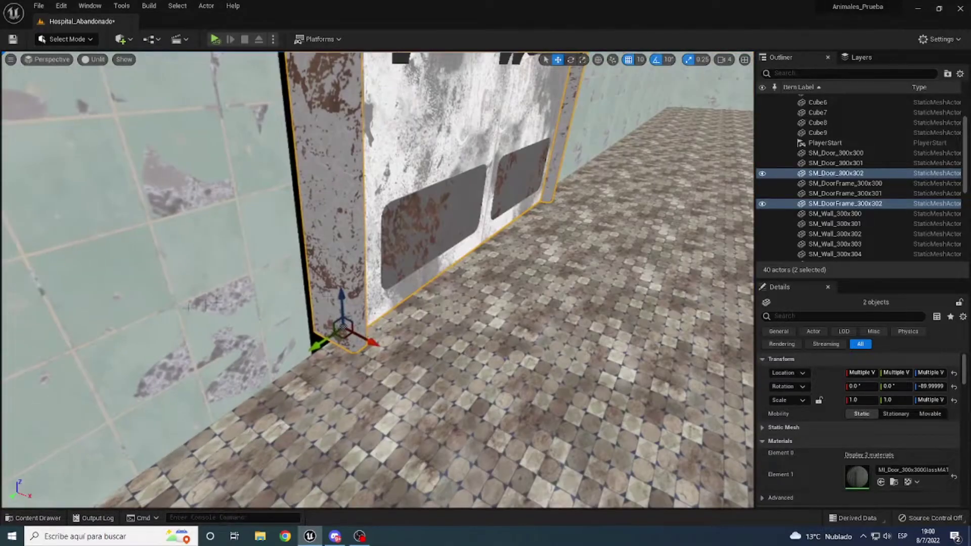
pyautogui.moveTo(314, 349); pyautogui.dragTo(344, 349, button='right')
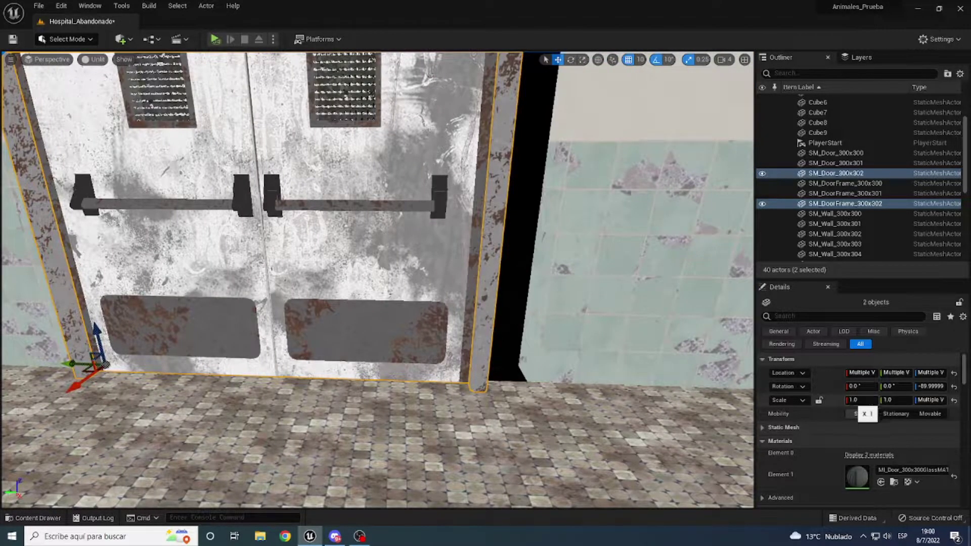
# - Stretch the wall beside the new door to Scale X 1.1
pyautogui.moveTo(354, 304); pyautogui.dragTo(384, 303, button='right')
pyautogui.click(607, 253)
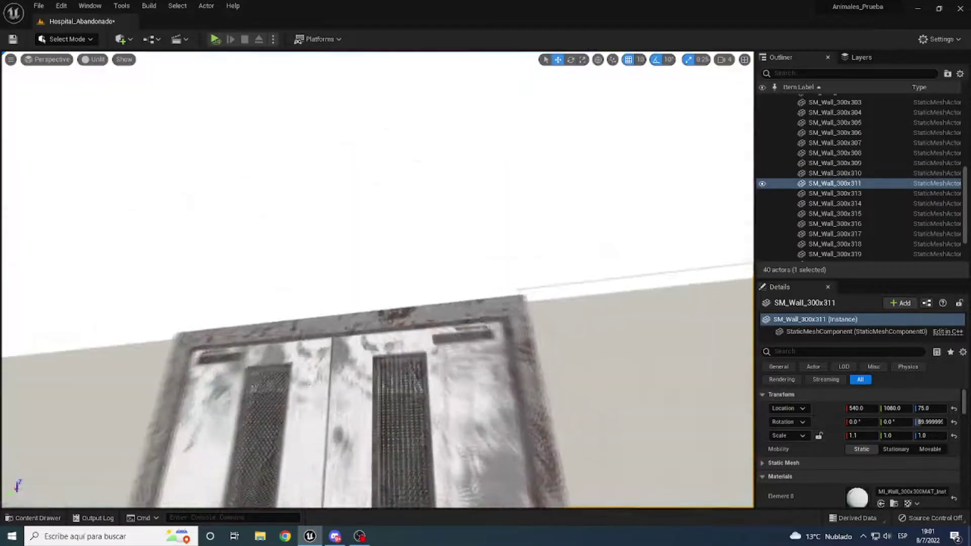
pyautogui.moveTo(354, 252); pyautogui.dragTo(384, 253, button='right')
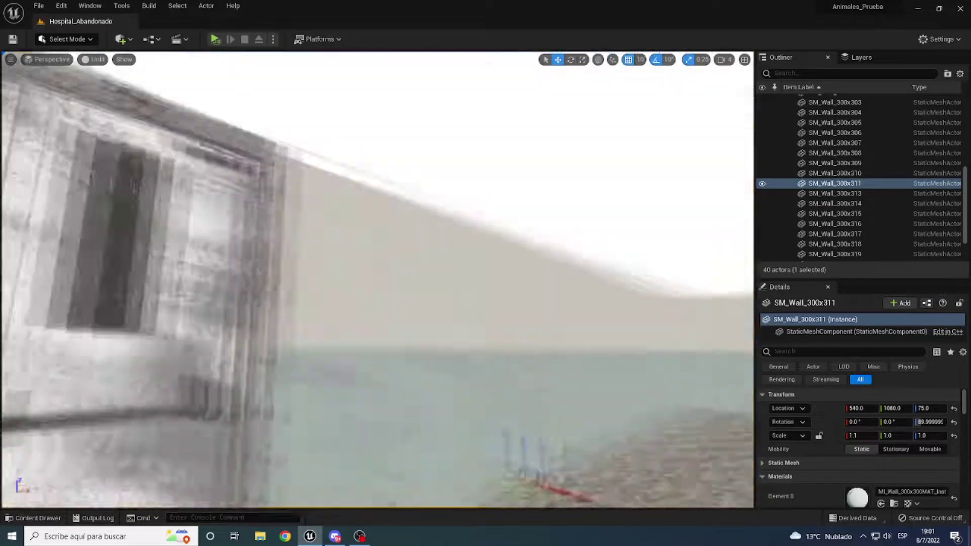
# - Add slab Cube10 and apply the MI_FloorMAT_Inst floor material
pyautogui.click(435, 303)
pyautogui.hotkey('ctrl', 'space')
pyautogui.moveTo(277, 445); pyautogui.dragTo(381, 117)
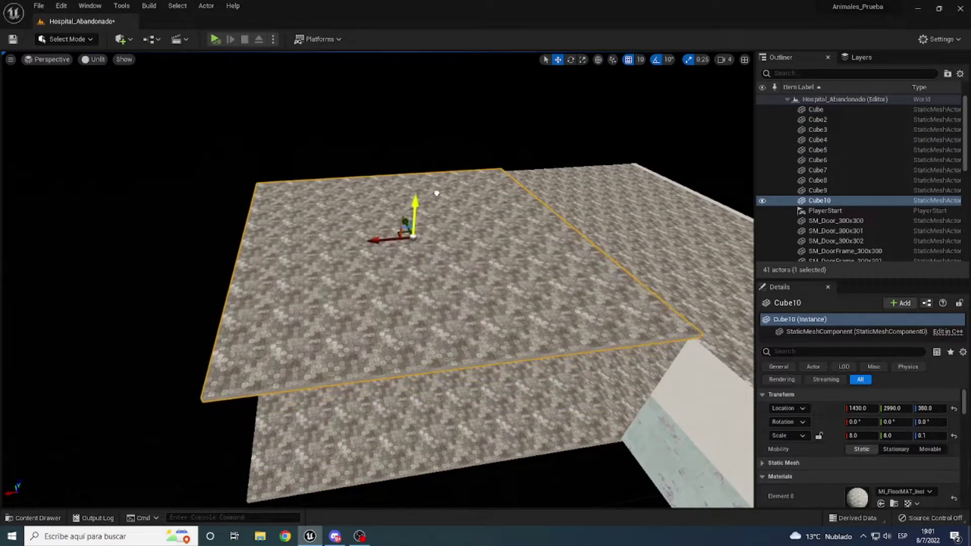
# - Rotate the third door and frame 90° on Z
pyautogui.press('f')
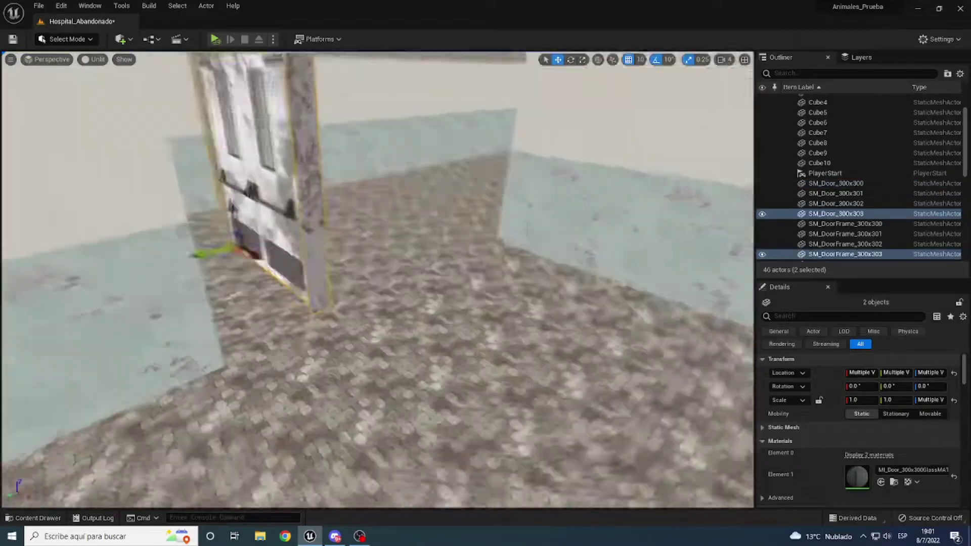
pyautogui.press('f')
pyautogui.press('e')
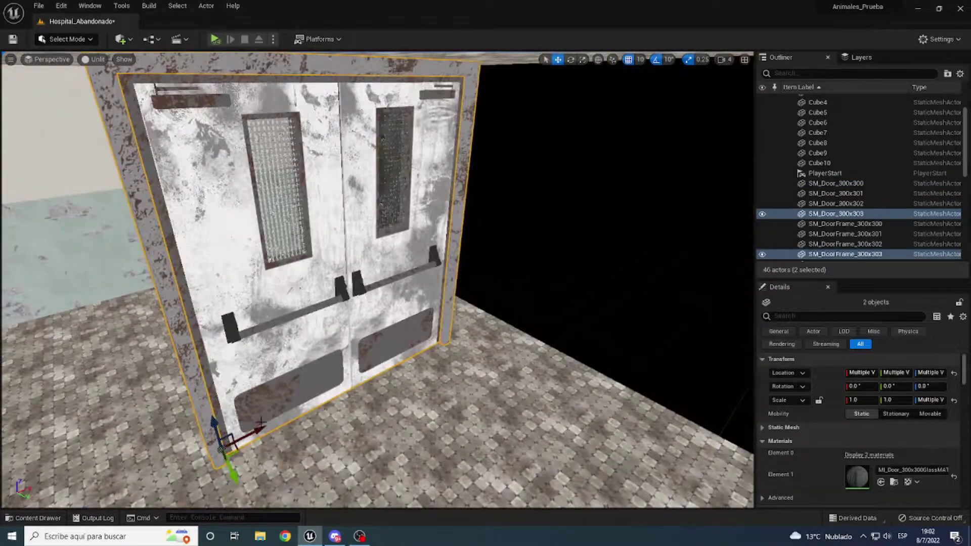
pyautogui.moveTo(301, 439); pyautogui.dragTo(360, 434)
pyautogui.press('w')
pyautogui.moveTo(360, 434)
pyautogui.mouseDown(button='right')
pyautogui.moveTo(322, 303)
pyautogui.moveTo(283, 324)
pyautogui.mouseUp(button='right')
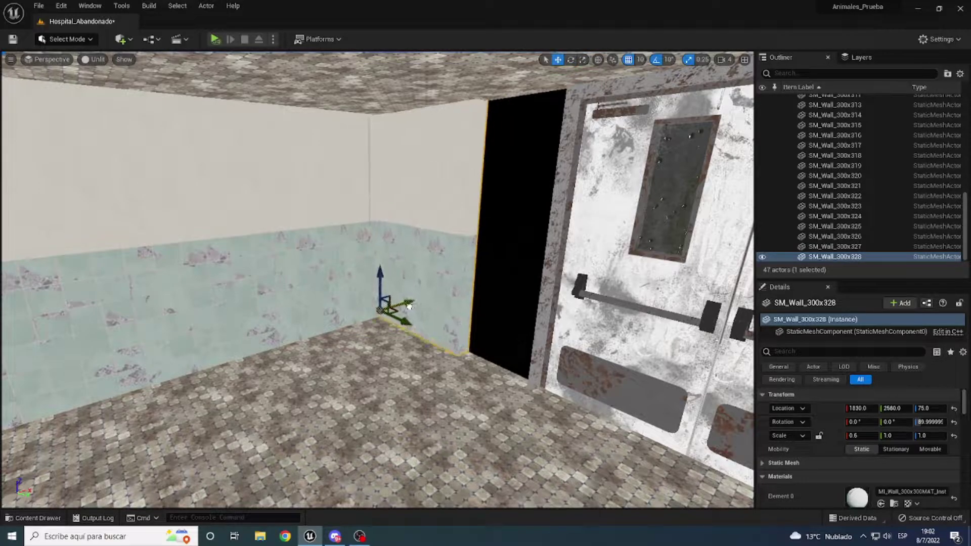
# - Set the Scale X of wall pieces SM_Wall_300x328 and SM_Wall_300x329 to fit beside the doorway
pyautogui.write('1')
pyautogui.press('Return')
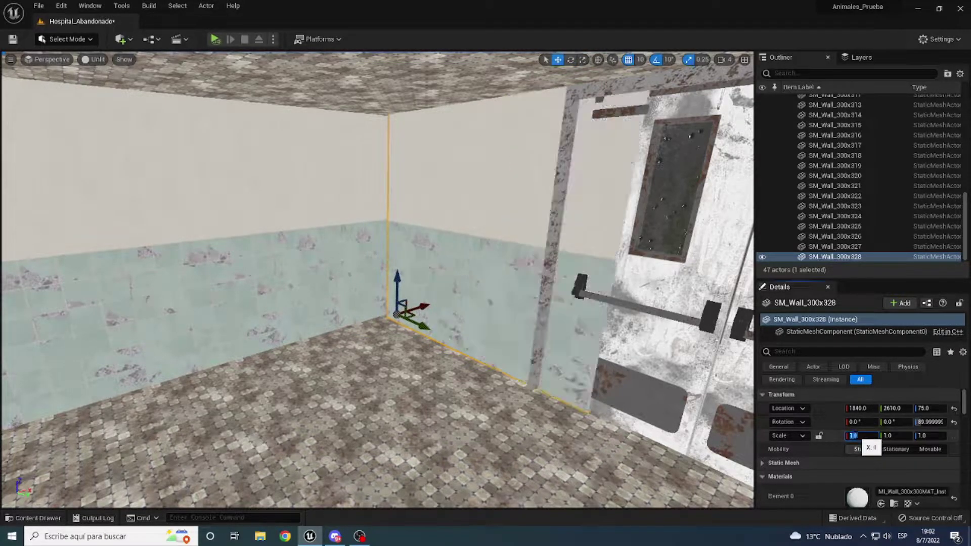
pyautogui.moveTo(856, 435); pyautogui.dragTo(849, 436)
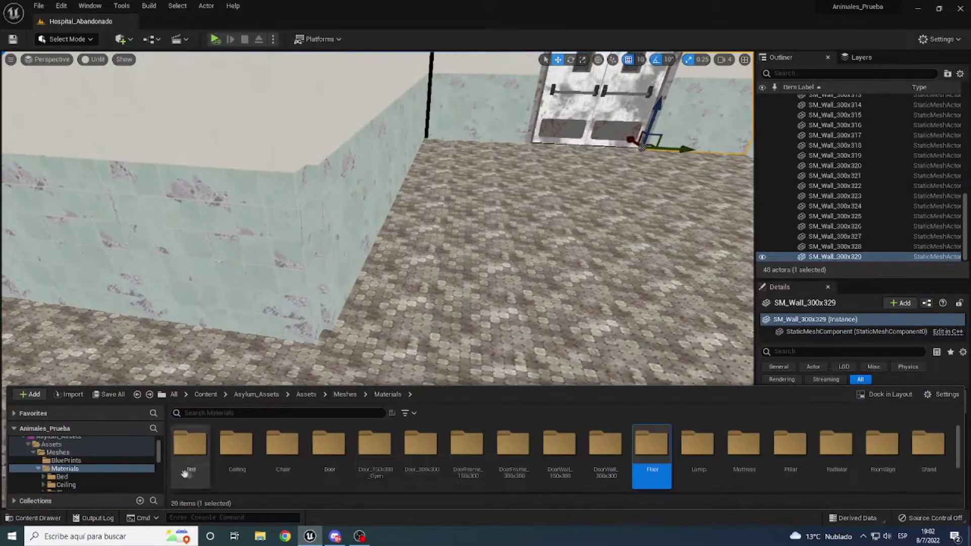
# - Place SM_WindowWall_300x300 in the corridor from the hospital meshes folder and delete the surplus wall piece
pyautogui.doubleClick(185, 471)
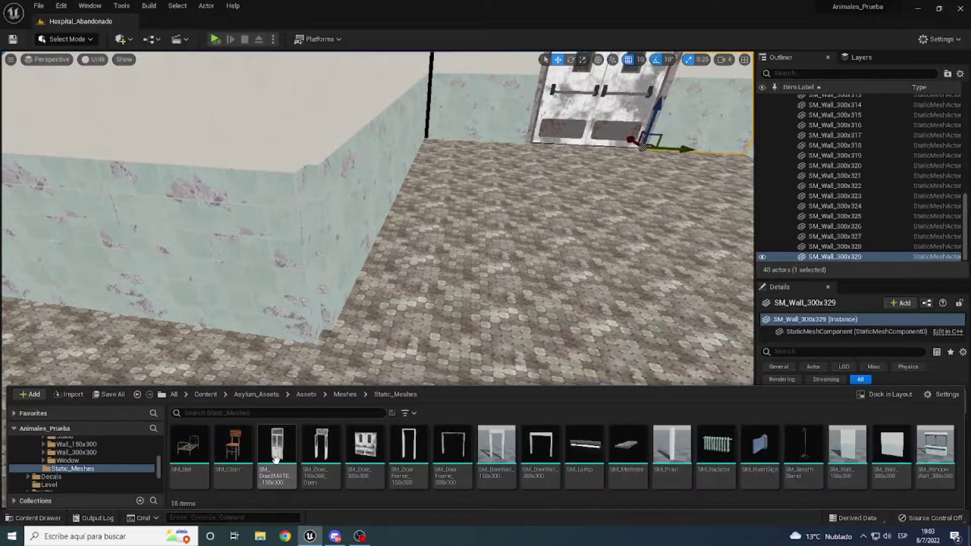
pyautogui.moveTo(562, 448); pyautogui.dragTo(543, 328)
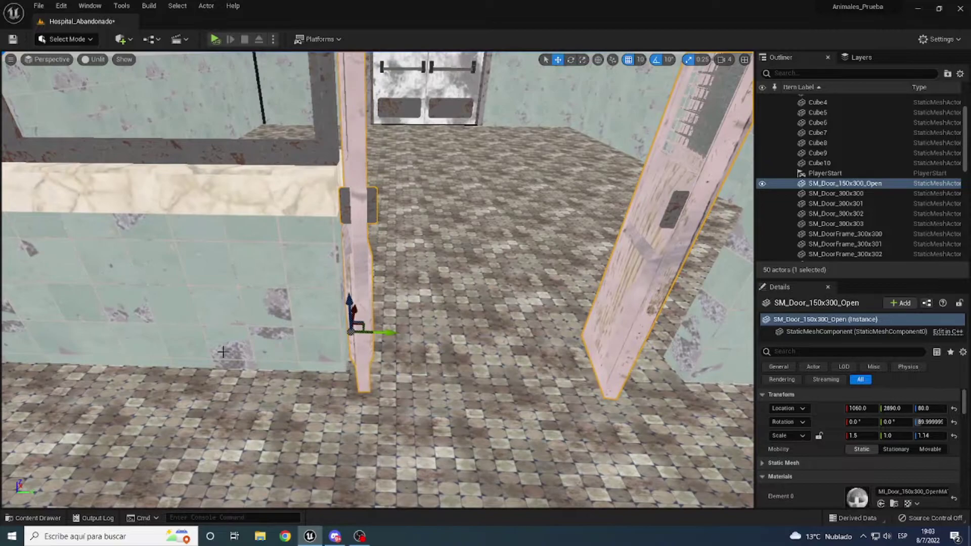
pyautogui.click(362, 375)
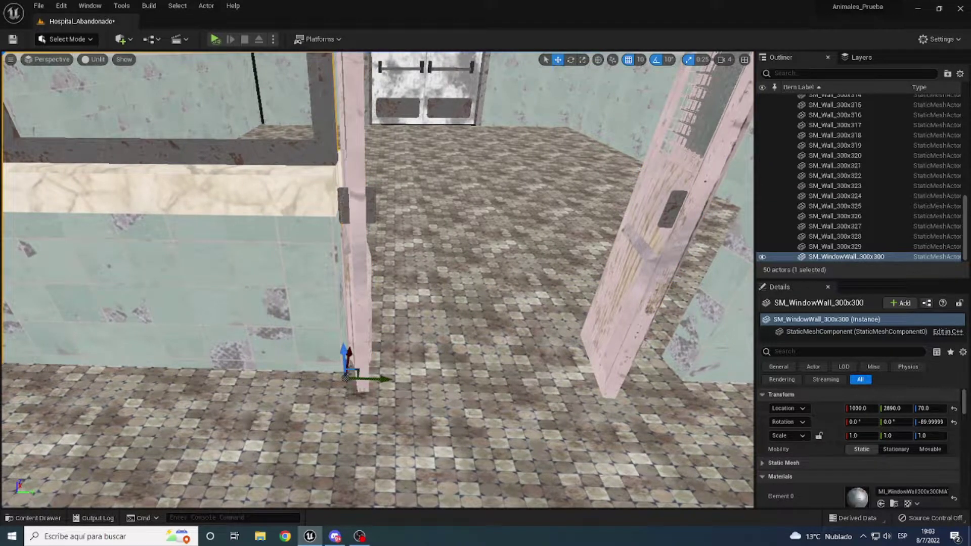
pyautogui.hotkey('ctrl', 'z')
pyautogui.hotkey('ctrl', 'z')
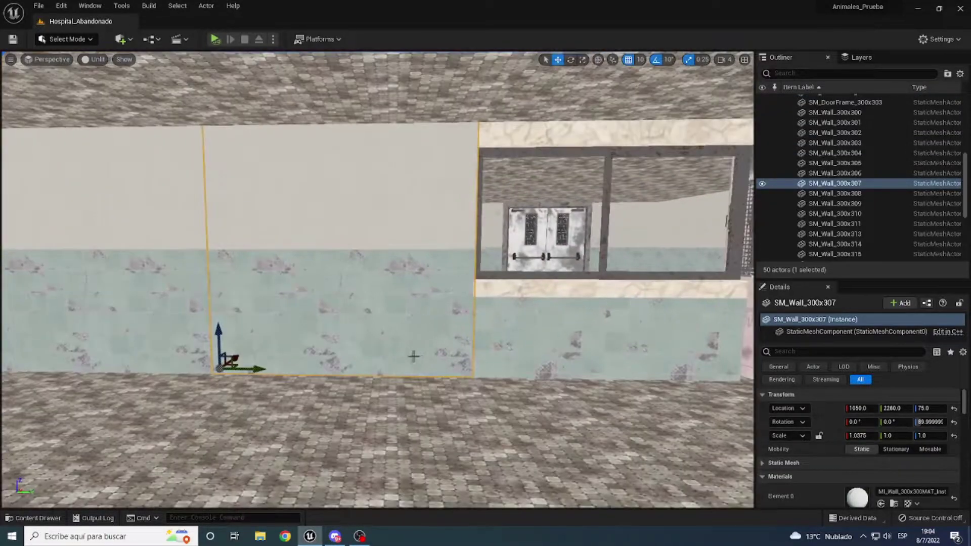
pyautogui.press('Delete')
# - Delete the wall piece overlapping the door and its frame
pyautogui.click(356, 298)
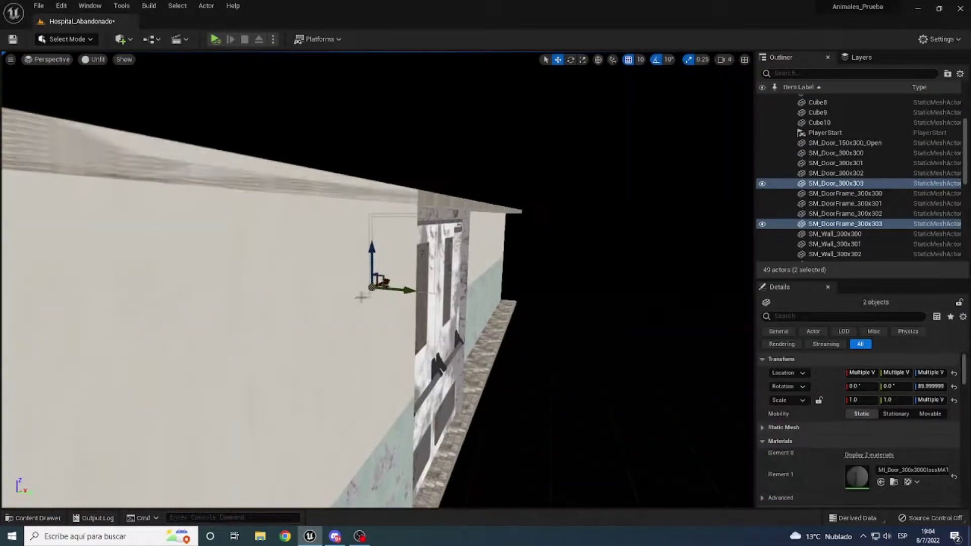
pyautogui.press('f')
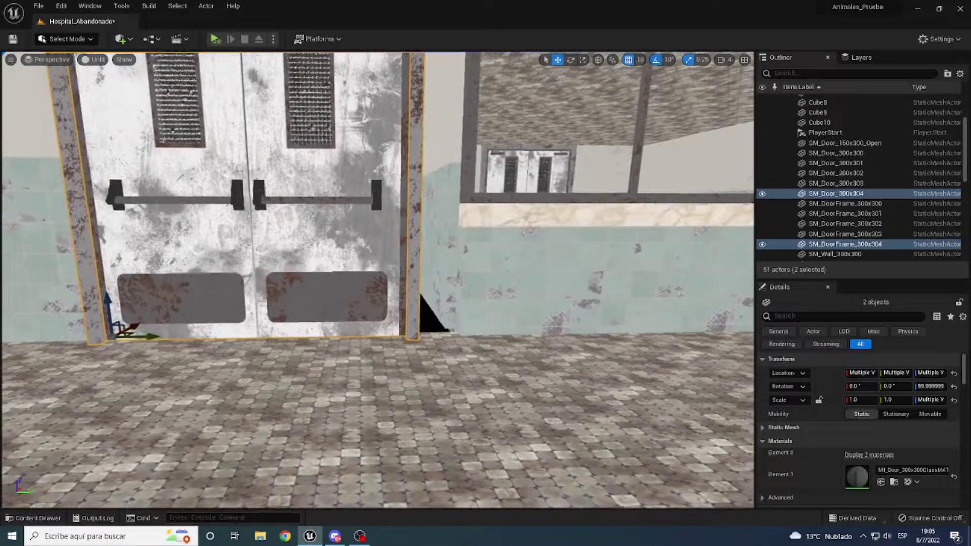
pyautogui.click(845, 244)
pyautogui.click(834, 183)
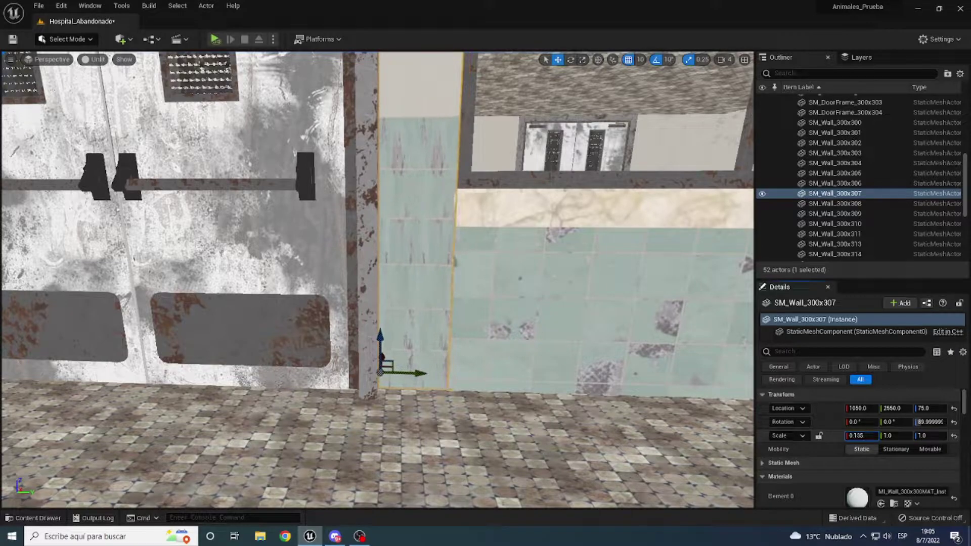
pyautogui.press('Delete')
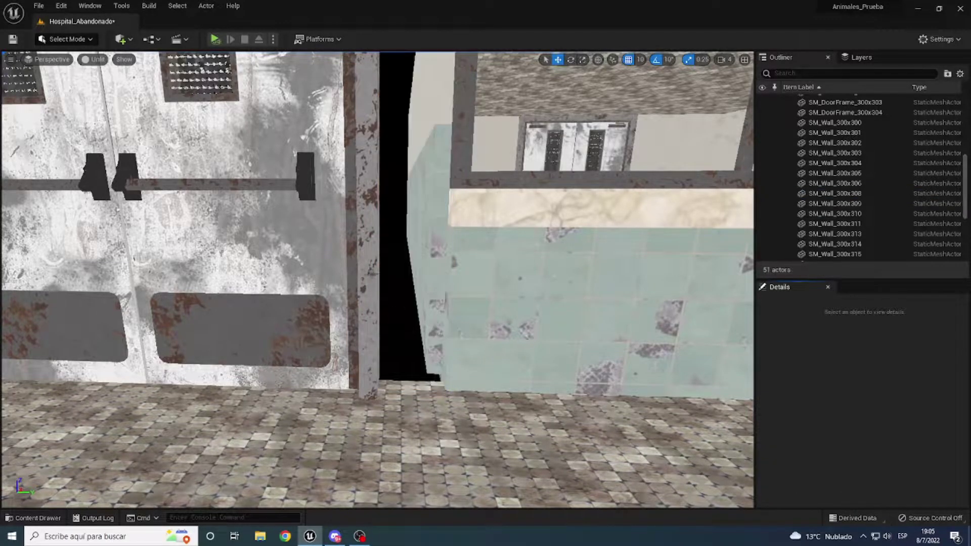
# - Delete another unneeded actor near the double door, then select floor slab Cube5
pyautogui.click(203, 228)
pyautogui.press('f')
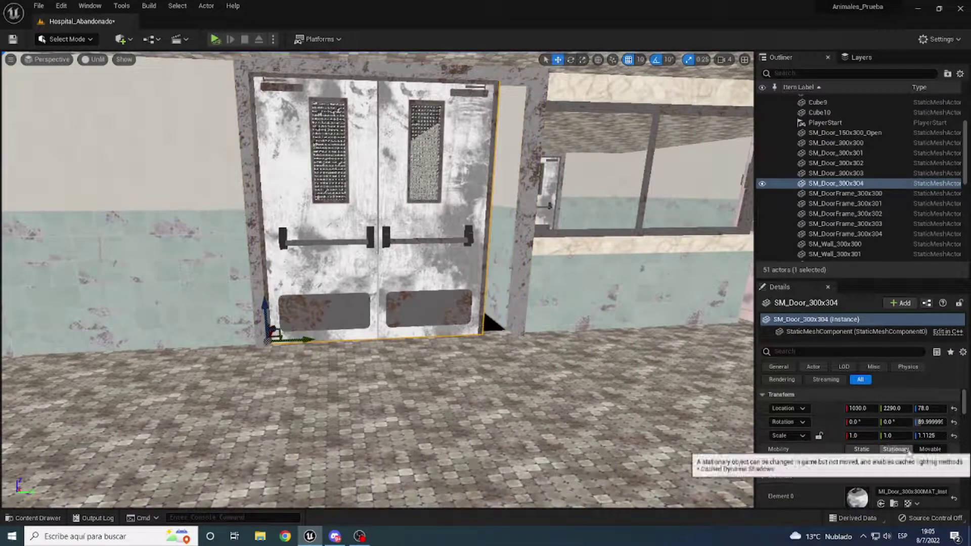
pyautogui.moveTo(377, 278); pyautogui.dragTo(364, 227, button='right')
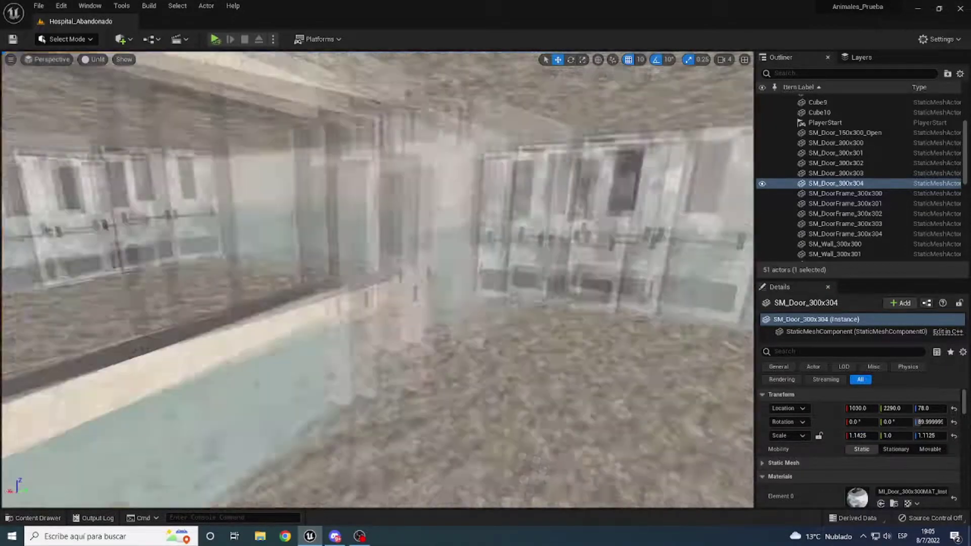
pyautogui.press('Delete')
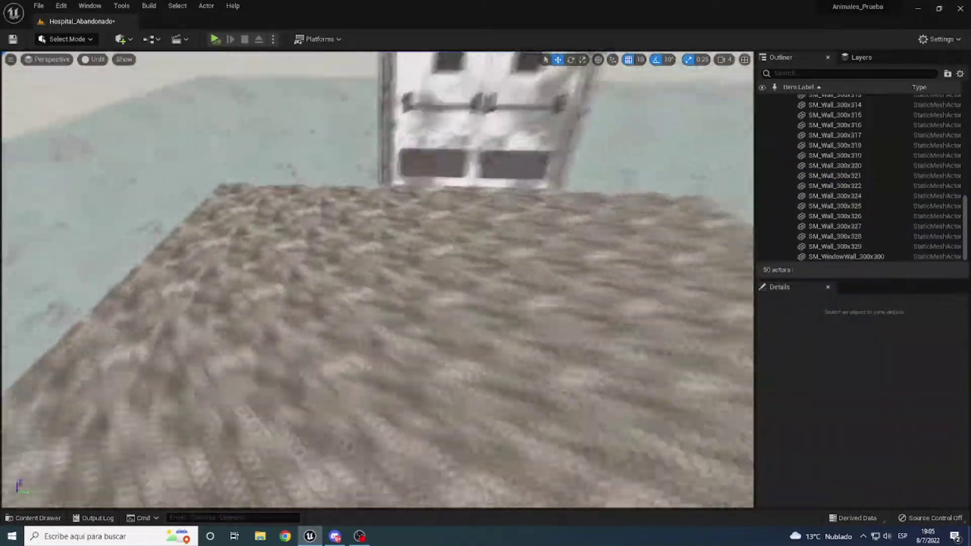
pyautogui.click(227, 354)
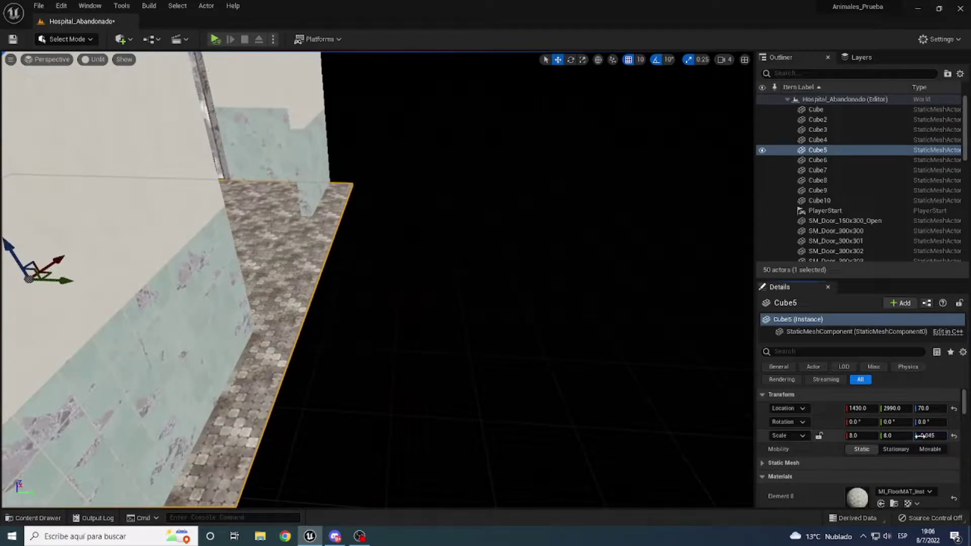
# - Duplicate the floor slab beyond the room and set the copy's X scale to 22.5
pyautogui.hotkey('ctrl', 'z')
pyautogui.moveTo(377, 278); pyautogui.dragTo(377, 278, button='right')
pyautogui.keyDown('alt'); pyautogui.moveTo(304, 324); pyautogui.dragTo(455, 354); pyautogui.keyUp('alt')
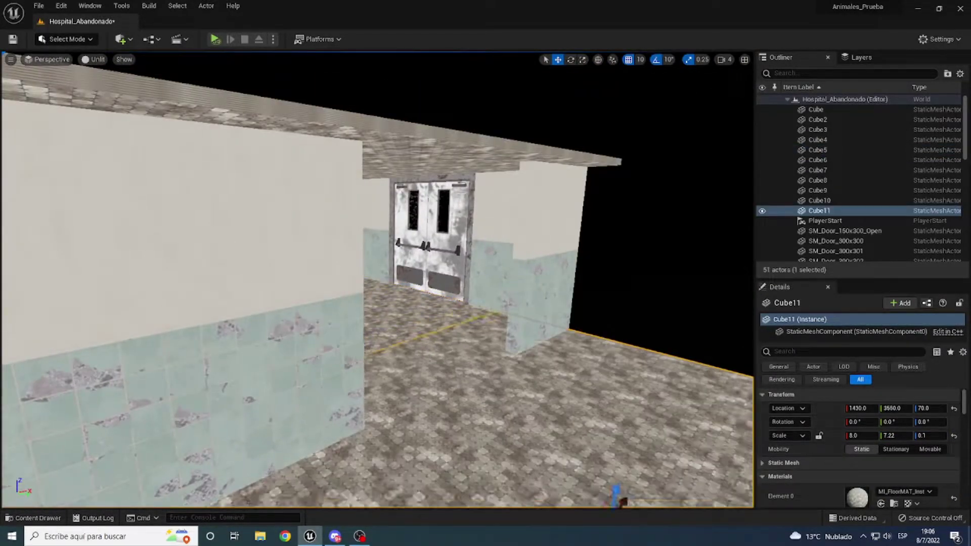
pyautogui.moveTo(455, 354); pyautogui.dragTo(451, 349, button='right')
pyautogui.moveTo(481, 363); pyautogui.dragTo(488, 365)
pyautogui.scroll(-5, 455, 354)
pyautogui.click(862, 435)
pyautogui.write('2')
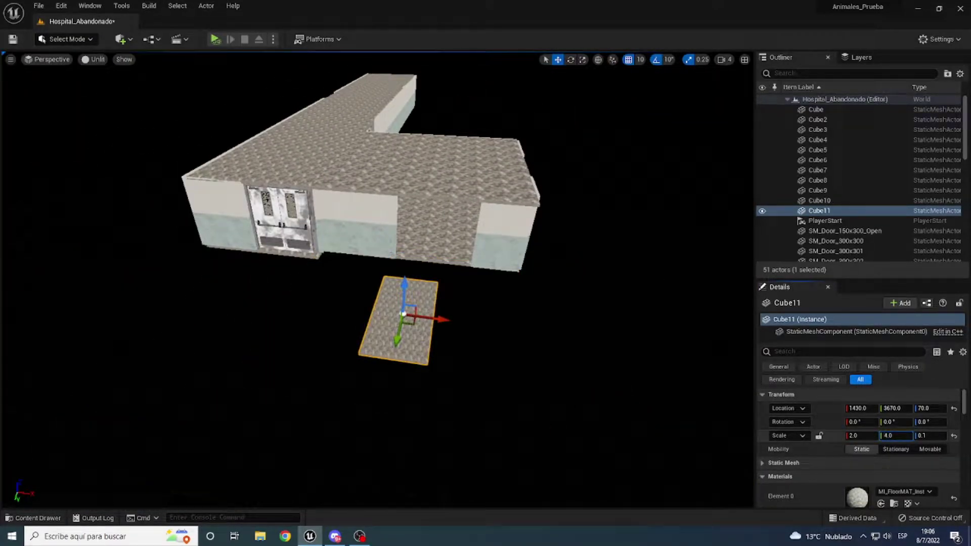
pyautogui.write('2.5')
pyautogui.press('Return')
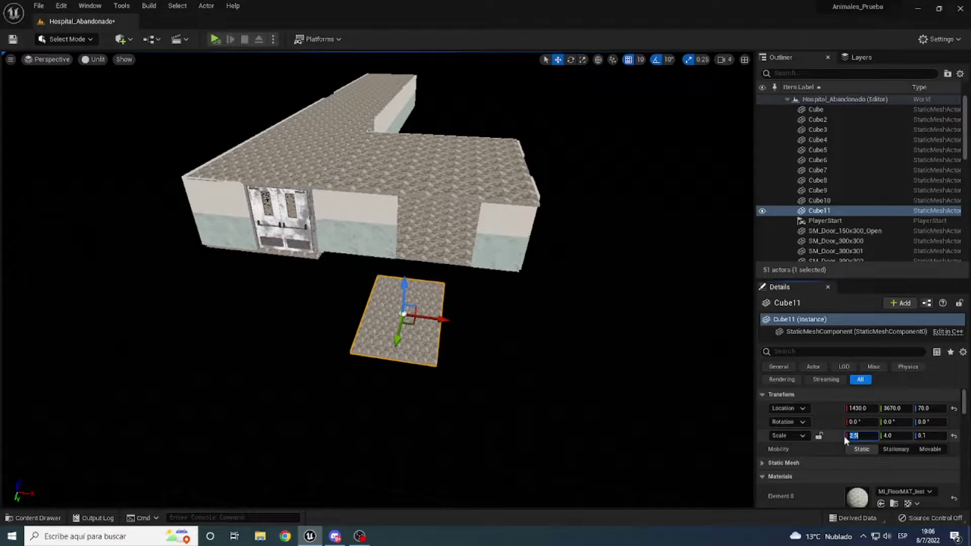
pyautogui.moveTo(377, 278)
pyautogui.mouseDown(button='right')
pyautogui.moveTo(383, 306)
pyautogui.moveTo(377, 278)
pyautogui.mouseUp(button='right')
# - Shift the corridor's end wall to X 1840 and stretch it to close the gap
pyautogui.click(253, 228)
pyautogui.click(498, 228)
pyautogui.press('e')
pyautogui.moveTo(652, 376); pyautogui.dragTo(632, 377)
pyautogui.moveTo(377, 278); pyautogui.dragTo(377, 278, button='right')
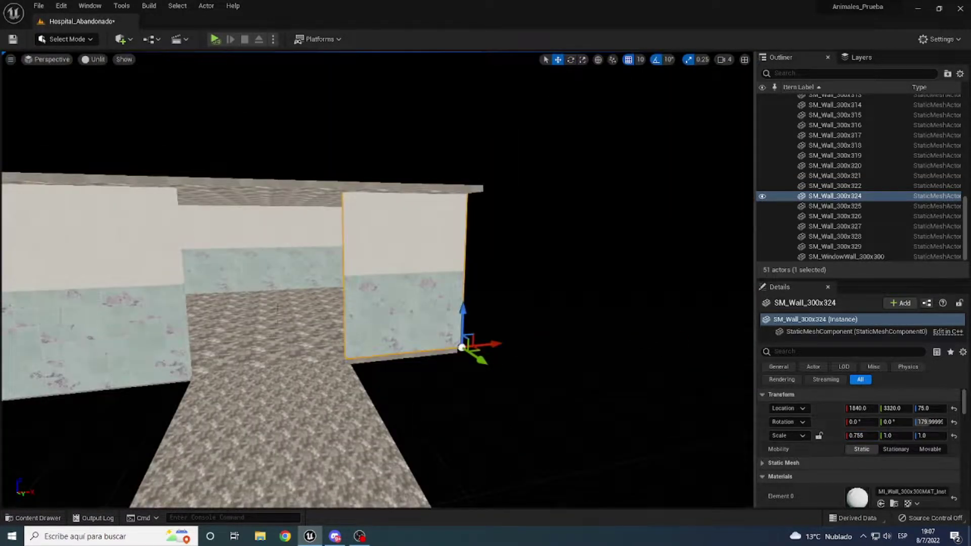
# - Raise slab Cube12 to ceiling height at Z 370
pyautogui.moveTo(308, 416); pyautogui.dragTo(319, 379, button='right')
pyautogui.click(319, 379)
pyautogui.moveTo(407, 235); pyautogui.dragTo(410, 101)
pyautogui.moveTo(377, 278); pyautogui.dragTo(377, 278, button='right')
# - Rotate SM_Wall_300x323 90 degrees, then duplicate it to X 1630 and widen the copy to about 1.33
pyautogui.click(329, 253)
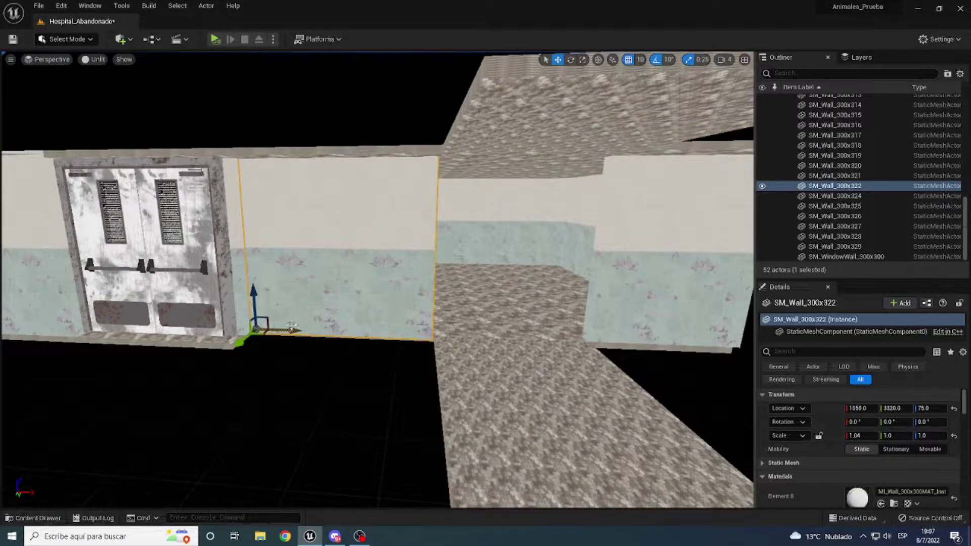
pyautogui.press('e')
pyautogui.moveTo(394, 354); pyautogui.dragTo(433, 360)
pyautogui.press('w')
pyautogui.press('f')
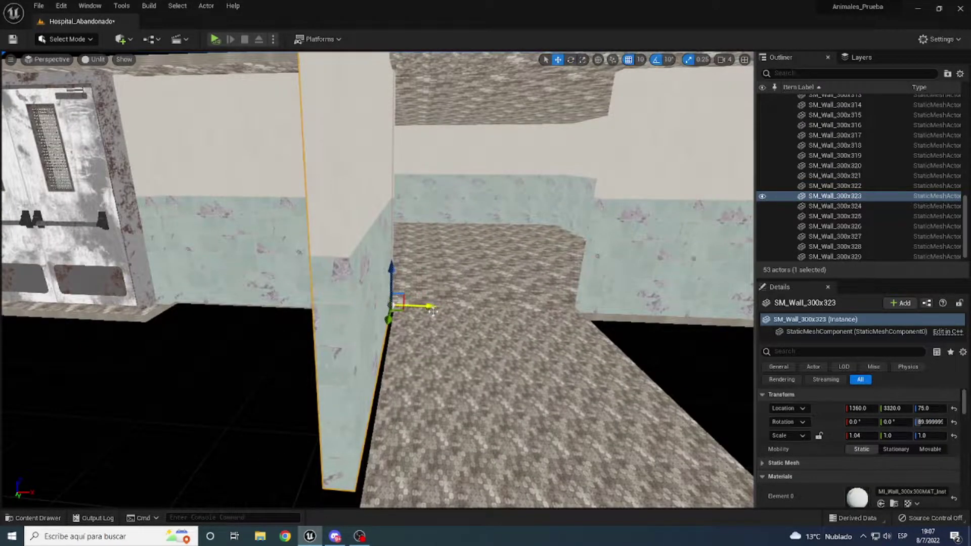
pyautogui.scroll(-3, 434, 310)
pyautogui.keyDown('alt'); pyautogui.moveTo(433, 310); pyautogui.dragTo(564, 325); pyautogui.keyUp('alt')
pyautogui.moveTo(564, 325)
pyautogui.mouseDown(button='right')
pyautogui.moveTo(506, 374)
pyautogui.moveTo(455, 303)
pyautogui.mouseUp(button='right')
pyautogui.moveTo(854, 436); pyautogui.dragTo(875, 435)
pyautogui.moveTo(354, 304)
pyautogui.mouseDown(button='right')
pyautogui.moveTo(321, 299)
pyautogui.moveTo(354, 253)
pyautogui.moveTo(385, 243)
pyautogui.moveTo(354, 253)
pyautogui.mouseUp(button='right')
pyautogui.click(354, 253)
# - Place SM_Door_150x300_Open in the doorway and fit it to the opening
pyautogui.hotkey('ctrl', 'space')
pyautogui.moveTo(305, 458)
pyautogui.mouseDown()
pyautogui.moveTo(369, 385)
pyautogui.moveTo(415, 394)
pyautogui.mouseUp()
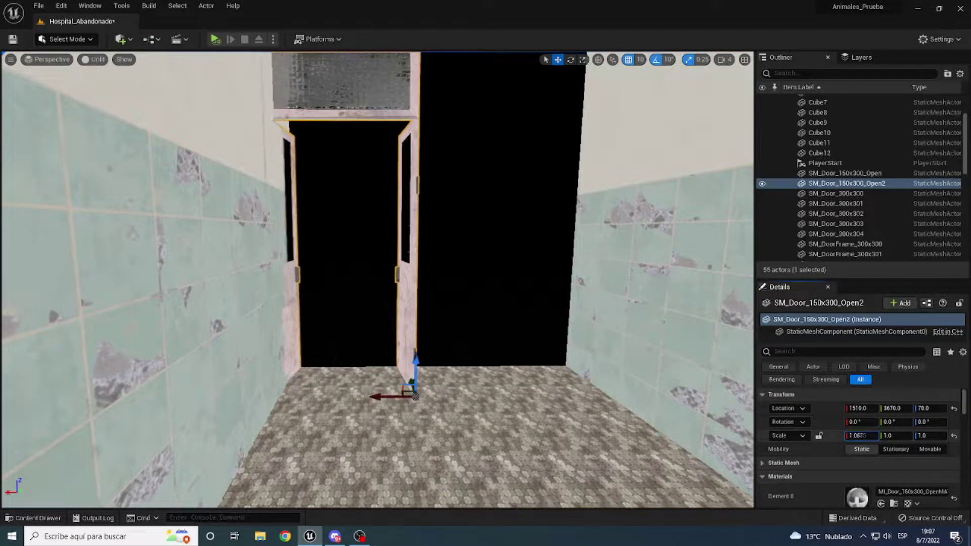
pyautogui.moveTo(406, 393); pyautogui.dragTo(547, 398, button='right')
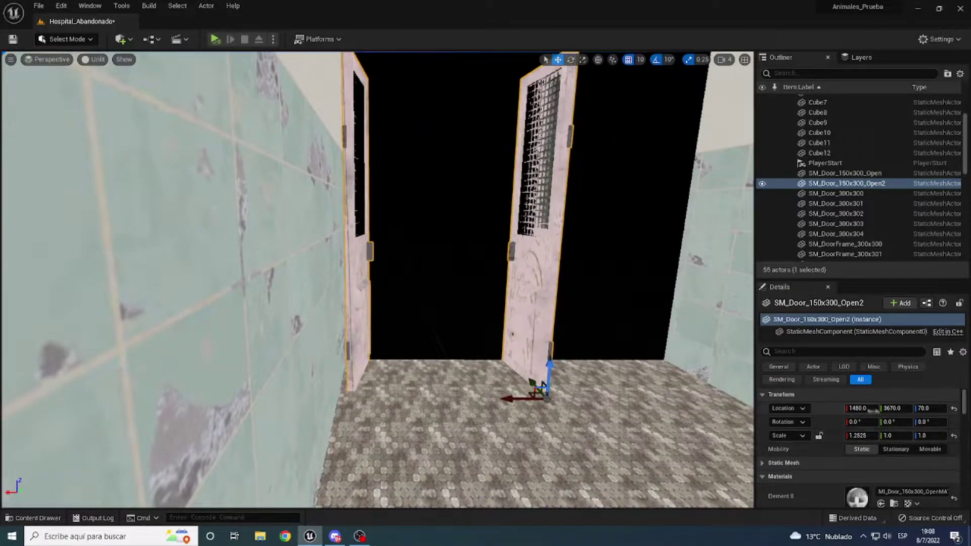
pyautogui.press('f')
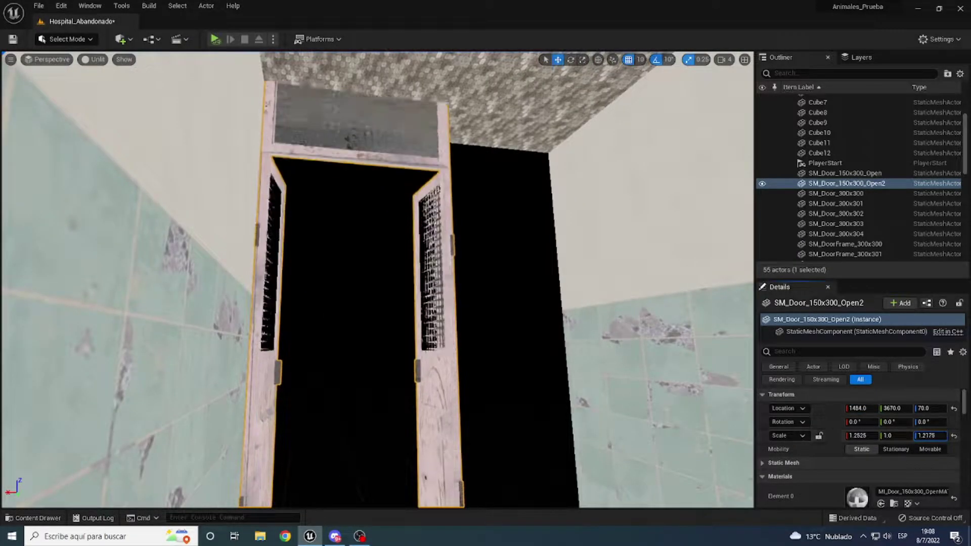
# - Copy a wall as new side wall SM_Wall_300x331, rotate it toward the room, and set Y to 3720 beside the door
pyautogui.moveTo(384, 283); pyautogui.dragTo(354, 284, button='right')
pyautogui.click(505, 304)
pyautogui.press('e')
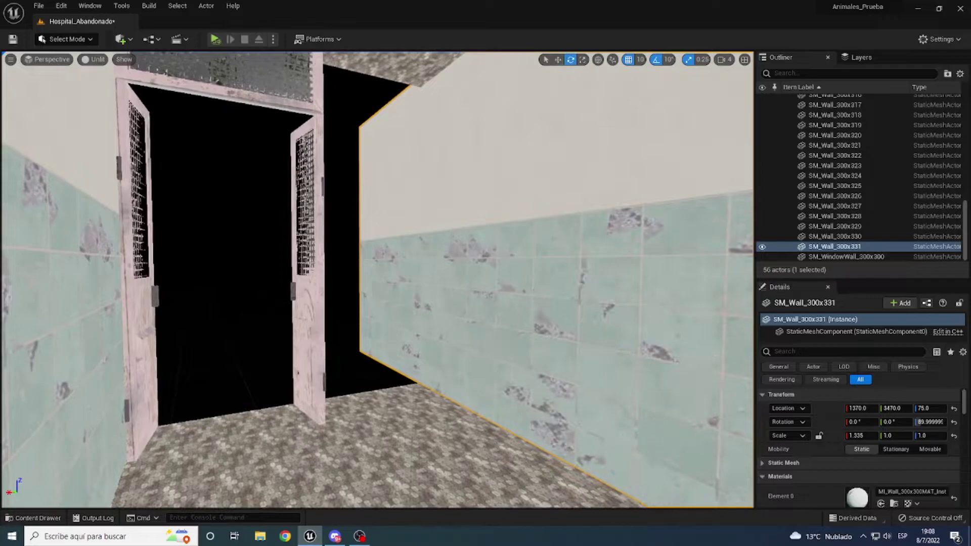
pyautogui.moveTo(455, 304); pyautogui.dragTo(505, 304, button='right')
pyautogui.moveTo(420, 380); pyautogui.dragTo(455, 404)
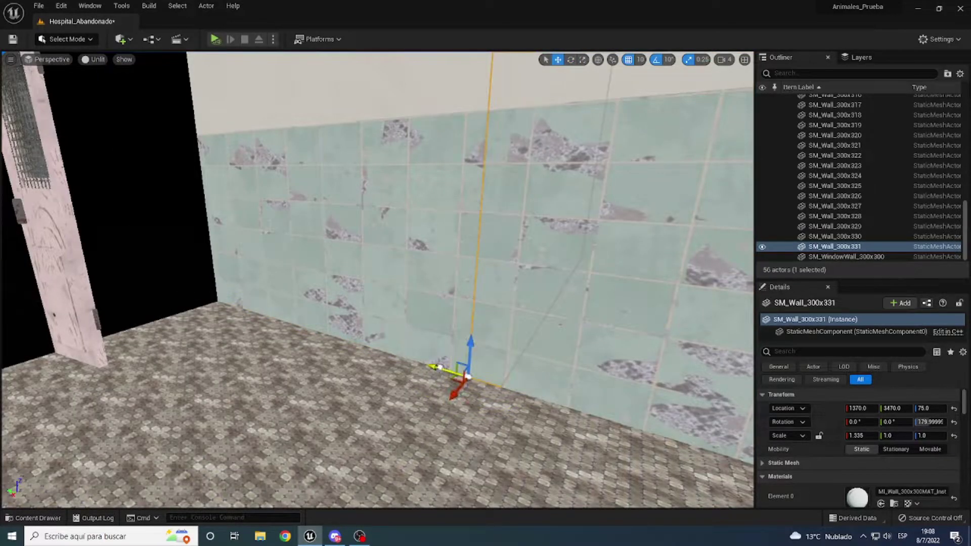
pyautogui.moveTo(438, 367); pyautogui.dragTo(485, 354, button='right')
pyautogui.moveTo(485, 324); pyautogui.dragTo(469, 322)
pyautogui.moveTo(338, 329); pyautogui.dragTo(338, 303, button='right')
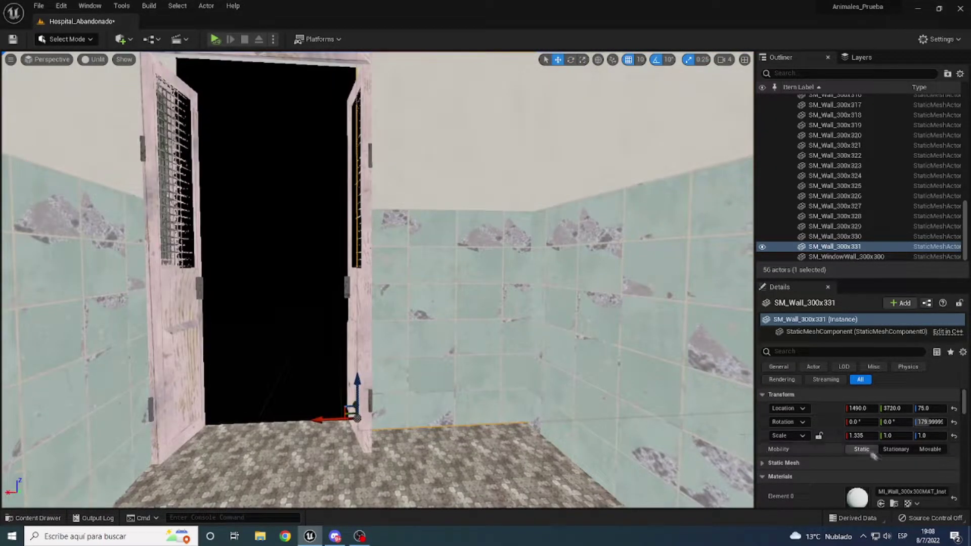
# - Drop a glazed door into the dark doorway of the next room
pyautogui.moveTo(380, 278); pyautogui.dragTo(468, 434, button='right')
pyautogui.click(377, 284)
pyautogui.hotkey('ctrl', 'space')
pyautogui.moveTo(354, 466); pyautogui.dragTo(318, 474)
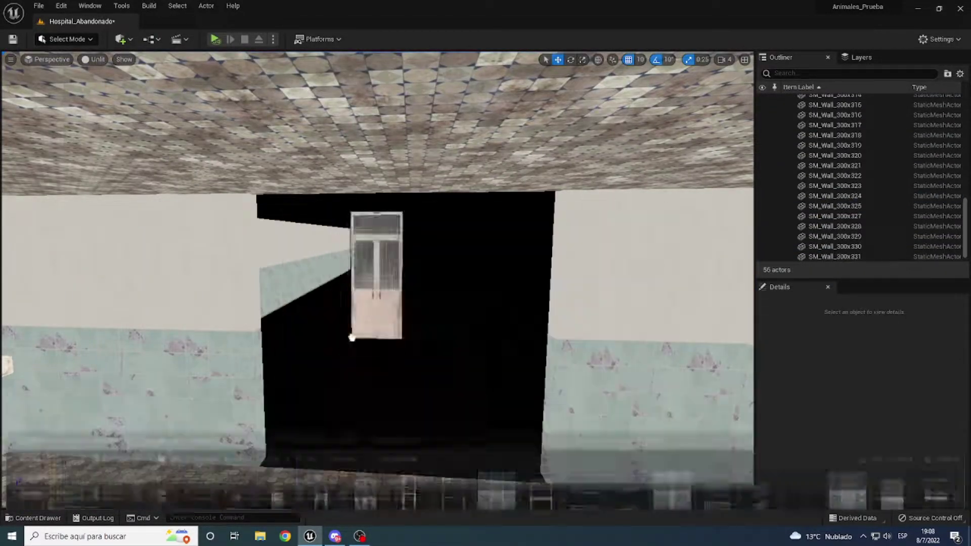
# - Widen glazed door SM_Door2MATERIALS_150x300 and add SM_DoorFrame_150x300, scaled to surround it
pyautogui.click(356, 471)
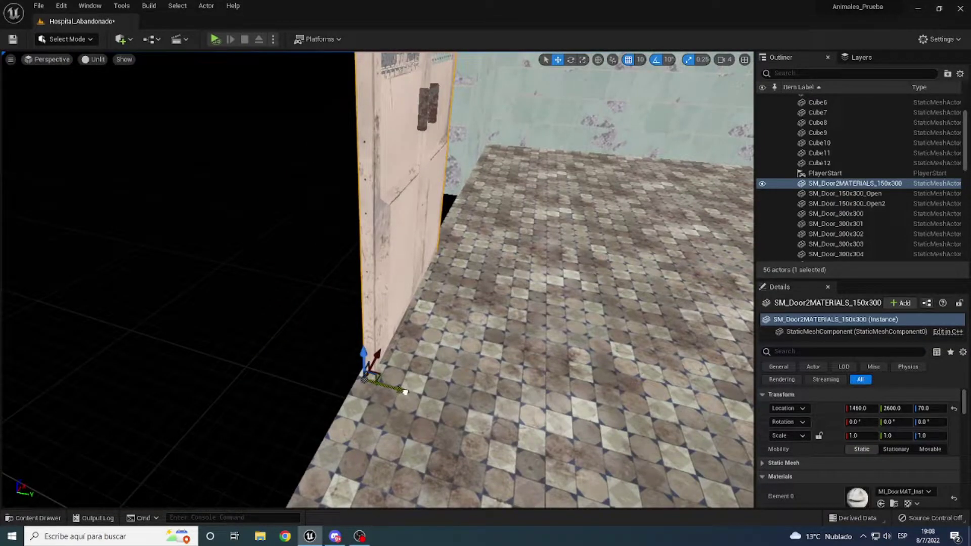
pyautogui.press('f')
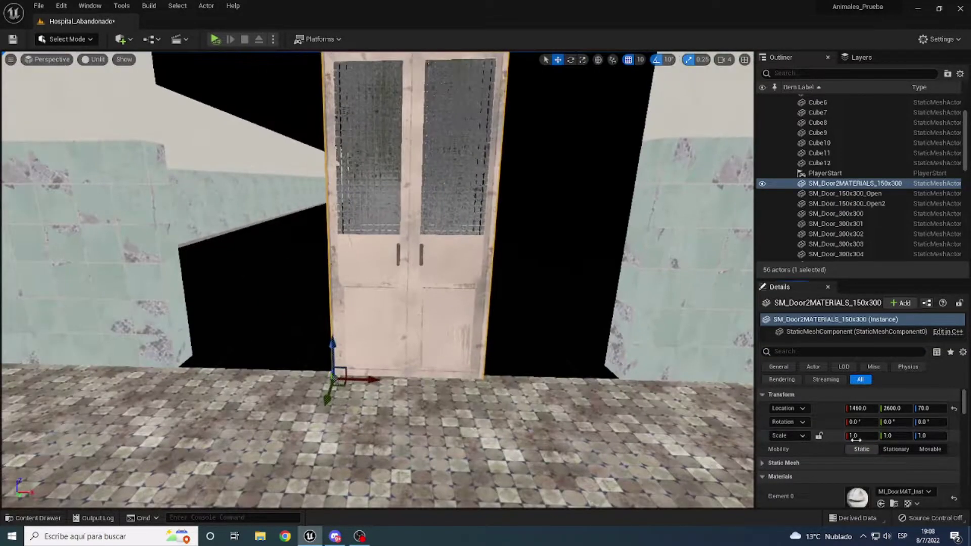
pyautogui.moveTo(854, 439); pyautogui.dragTo(890, 435)
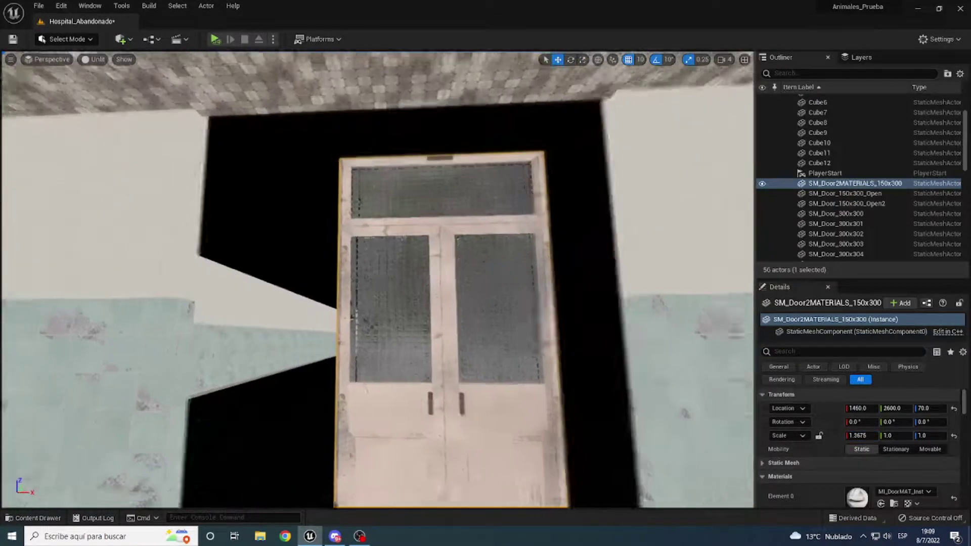
pyautogui.hotkey('ctrl', 'space')
pyautogui.hotkey('ctrl', 'space')
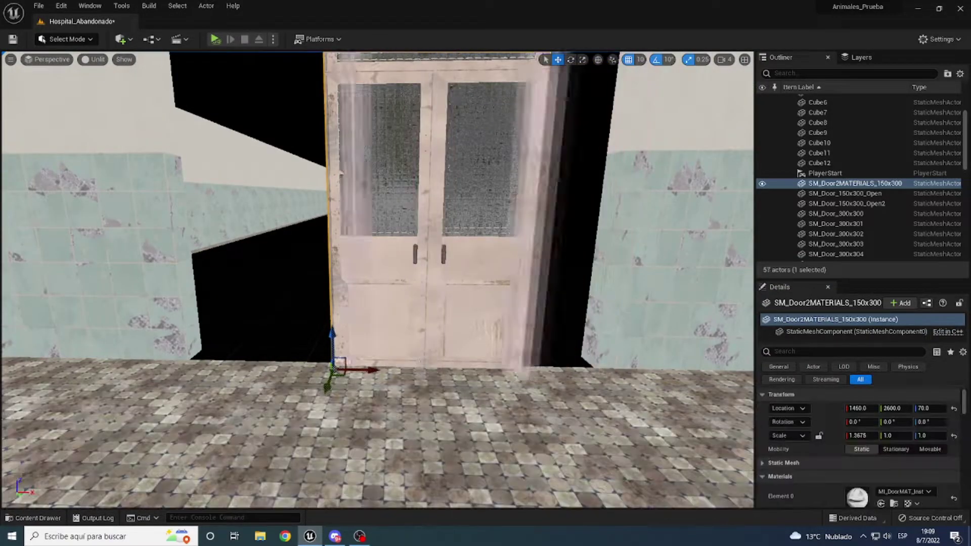
pyautogui.click(347, 353)
pyautogui.press('f')
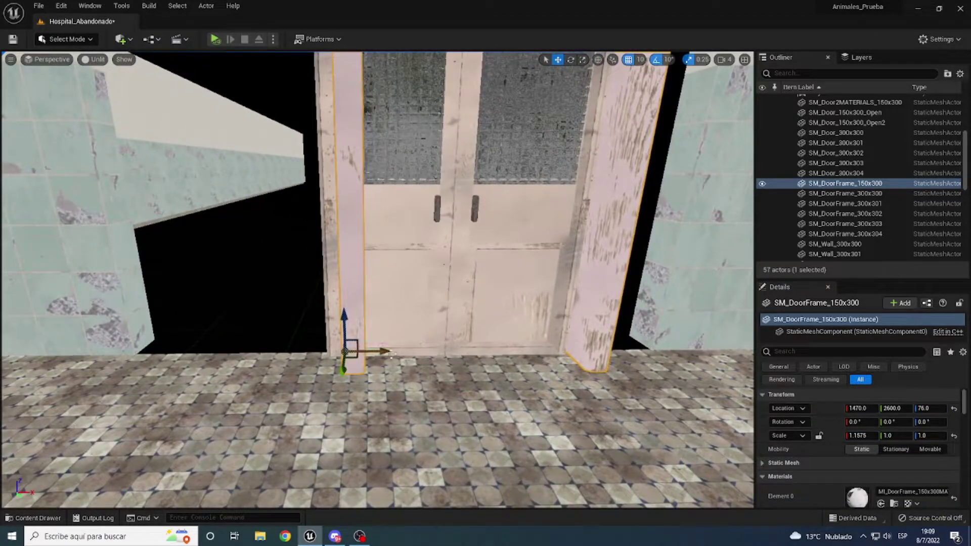
pyautogui.moveTo(859, 435); pyautogui.dragTo(919, 445)
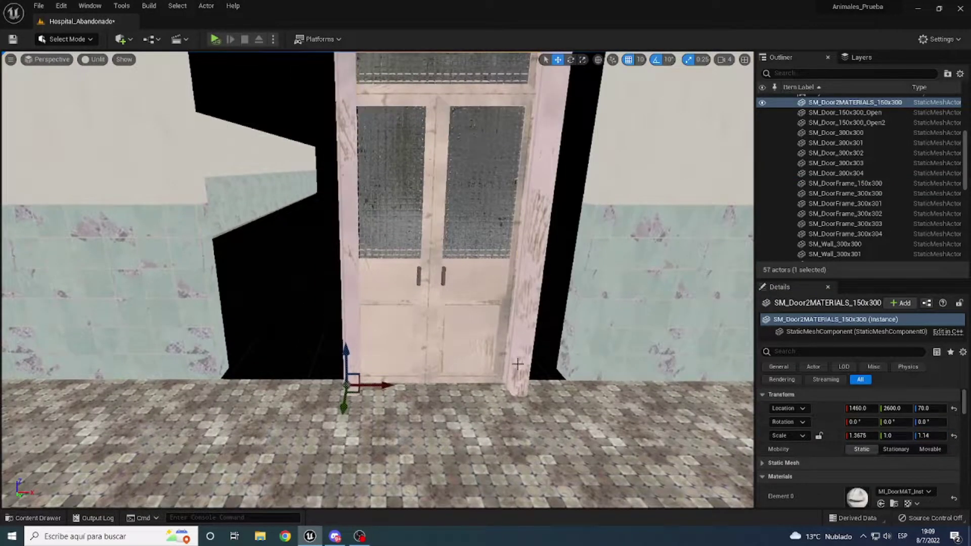
# - Duplicate the door and frame to the left, then undo the copy
pyautogui.keyDown('ctrl'); pyautogui.click(349, 303); pyautogui.keyUp('ctrl')
pyautogui.keyDown('alt'); pyautogui.moveTo(391, 390); pyautogui.dragTo(259, 383); pyautogui.keyUp('alt')
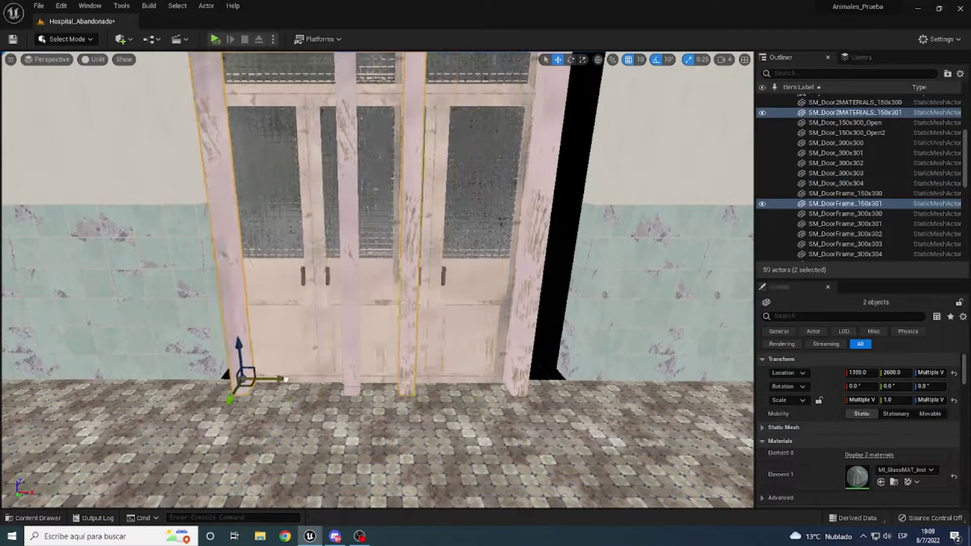
pyautogui.hotkey('ctrl', 'z')
pyautogui.moveTo(259, 383); pyautogui.dragTo(259, 383, button='right')
# - Widen SM_Wall_300x327 to 1.115 to close the gap, then save the level
pyautogui.click(385, 227)
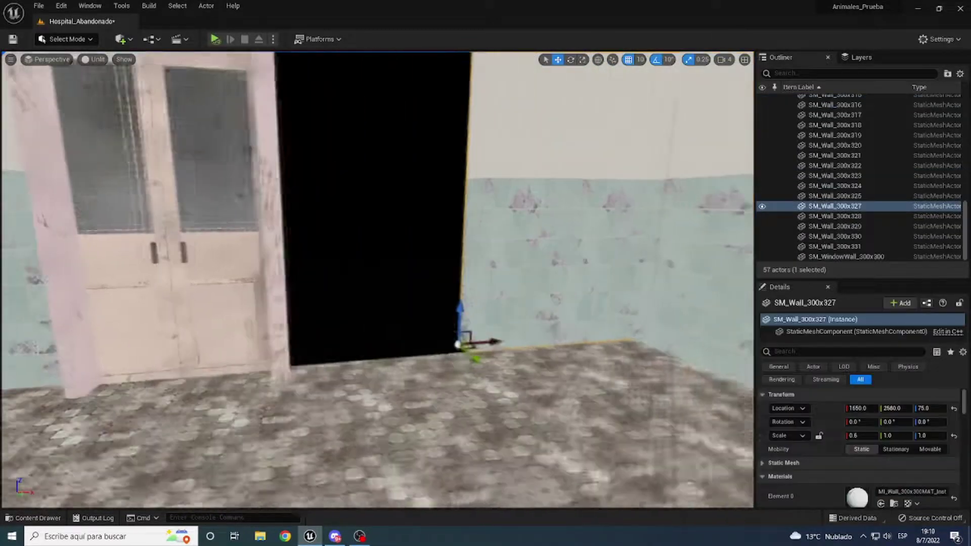
pyautogui.moveTo(862, 435); pyautogui.dragTo(890, 436)
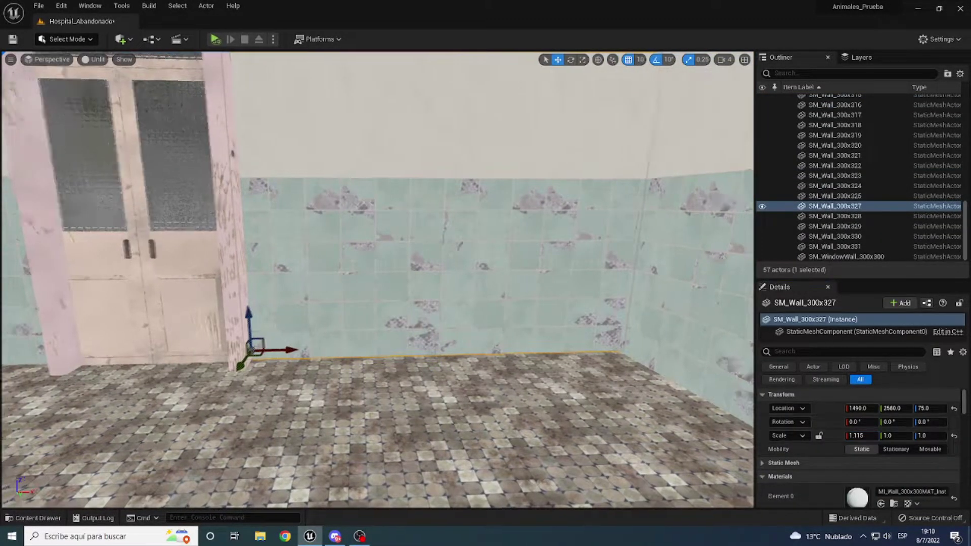
pyautogui.click(11, 40)
pyautogui.moveTo(377, 278); pyautogui.dragTo(376, 278, button='right')
pyautogui.click(444, 271)
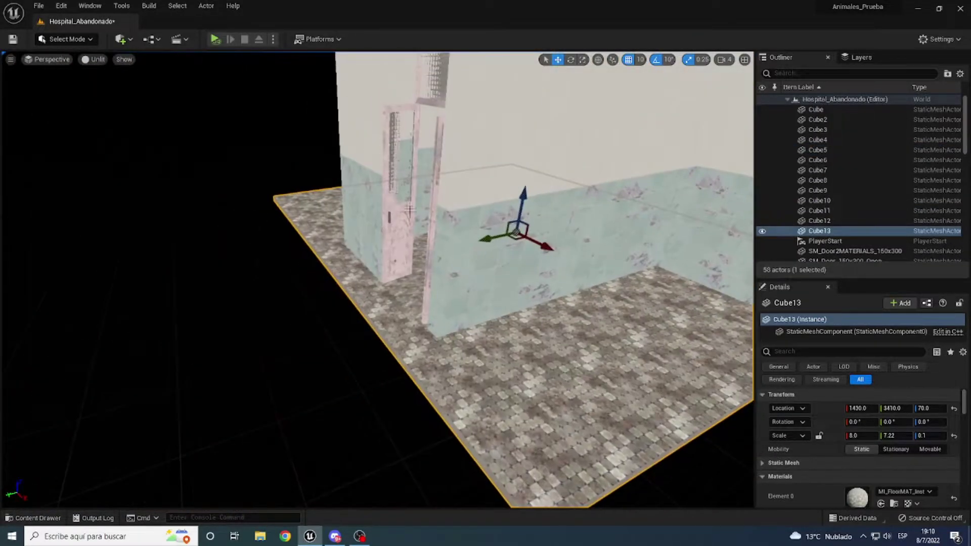
# - Move floor slab Cube13 to Y 4080 and copy walls around it, one at X 1630
pyautogui.moveTo(520, 219); pyautogui.dragTo(597, 222)
pyautogui.moveTo(377, 278); pyautogui.dragTo(377, 278, button='right')
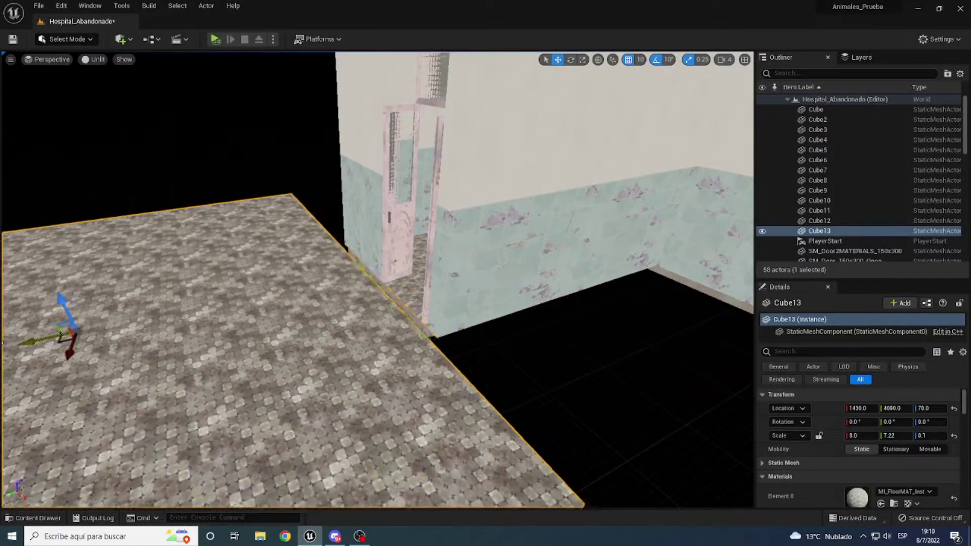
pyautogui.moveTo(17, 347); pyautogui.dragTo(17, 348, button='right')
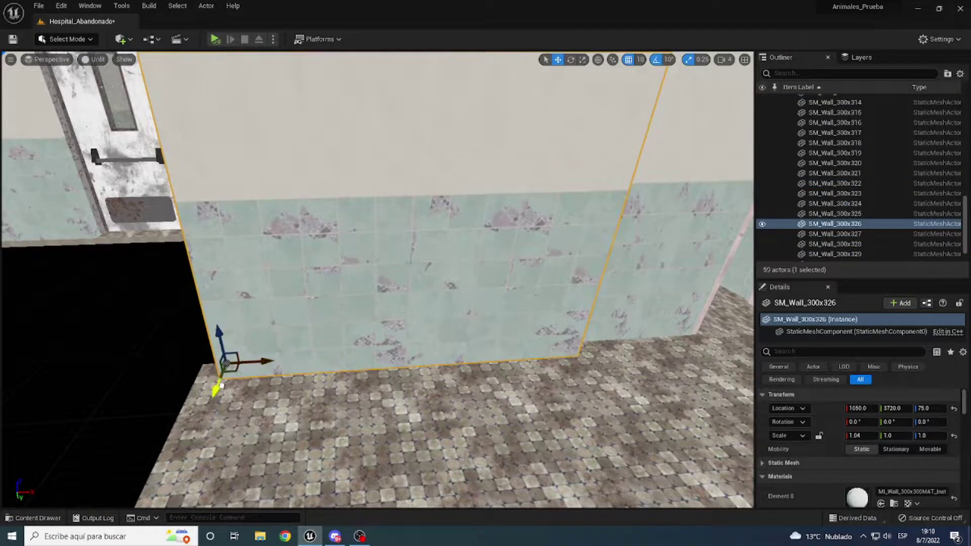
pyautogui.moveTo(249, 349); pyautogui.dragTo(249, 348, button='right')
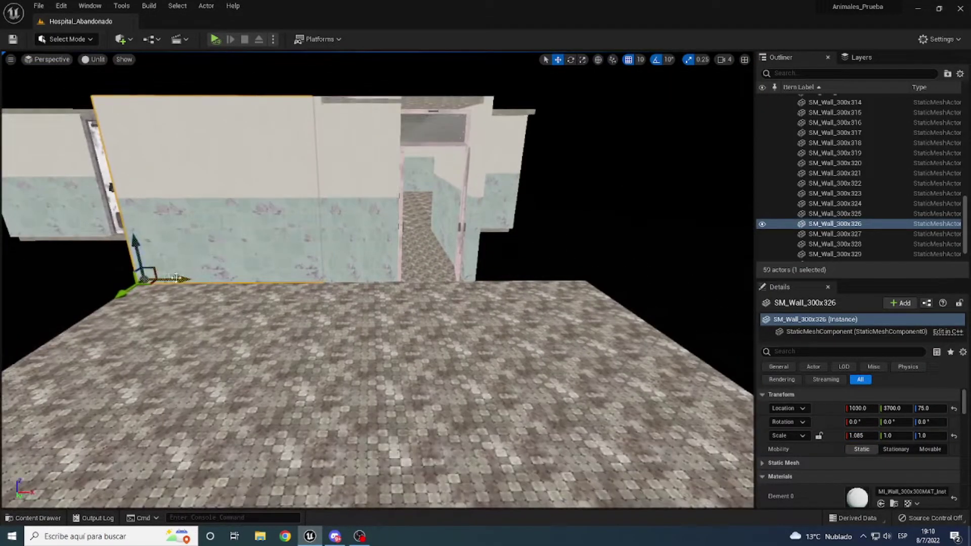
pyautogui.keyDown('alt'); pyautogui.moveTo(283, 278); pyautogui.dragTo(509, 278); pyautogui.keyUp('alt')
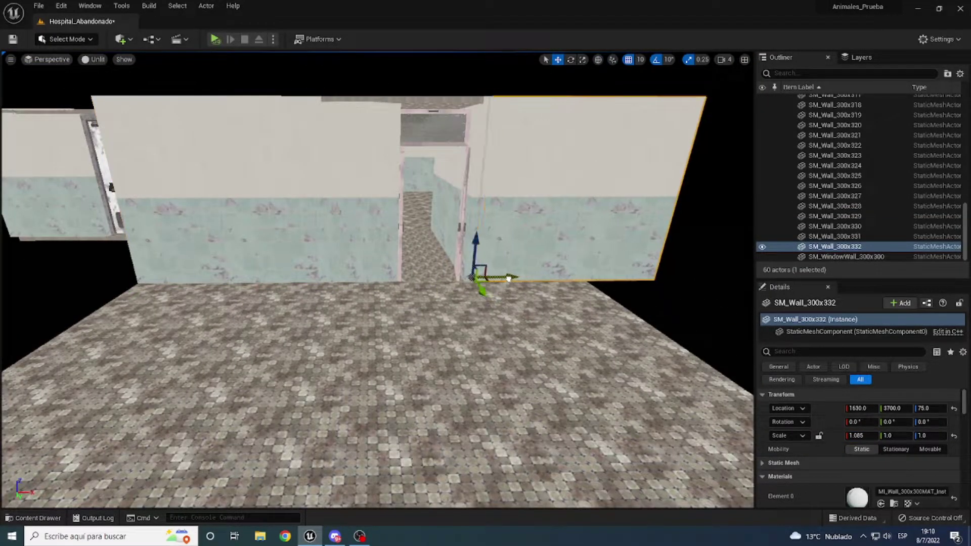
pyautogui.doubleClick(835, 226)
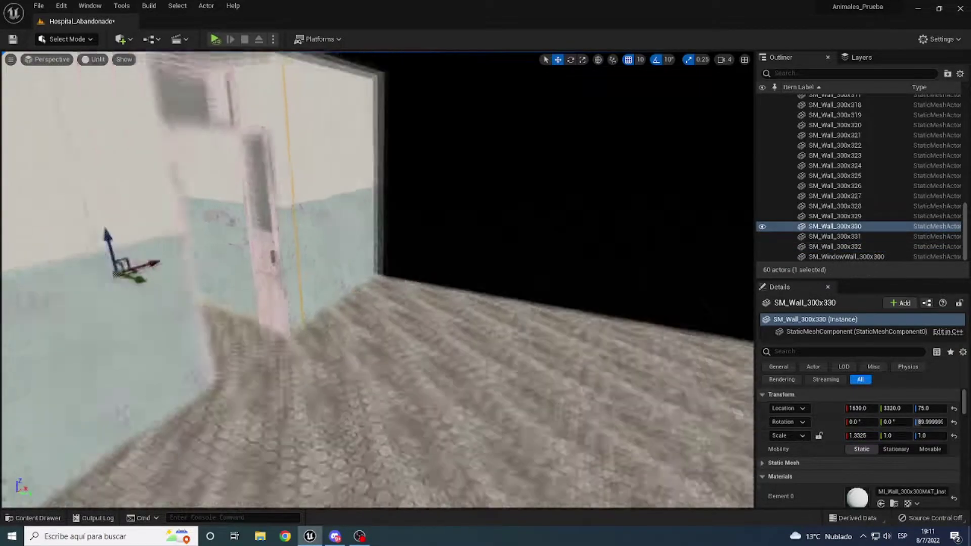
pyautogui.moveTo(362, 303)
pyautogui.keyDown('alt'); pyautogui.mouseDown()
pyautogui.moveTo(459, 305)
pyautogui.moveTo(238, 283)
pyautogui.mouseUp(); pyautogui.keyUp('alt')
pyautogui.keyDown('ctrl'); pyautogui.click(834, 237); pyautogui.keyUp('ctrl')
# - Duplicate the floor upward as ceiling slab Cube14 at Z 370
pyautogui.click(333, 293)
pyautogui.press('f')
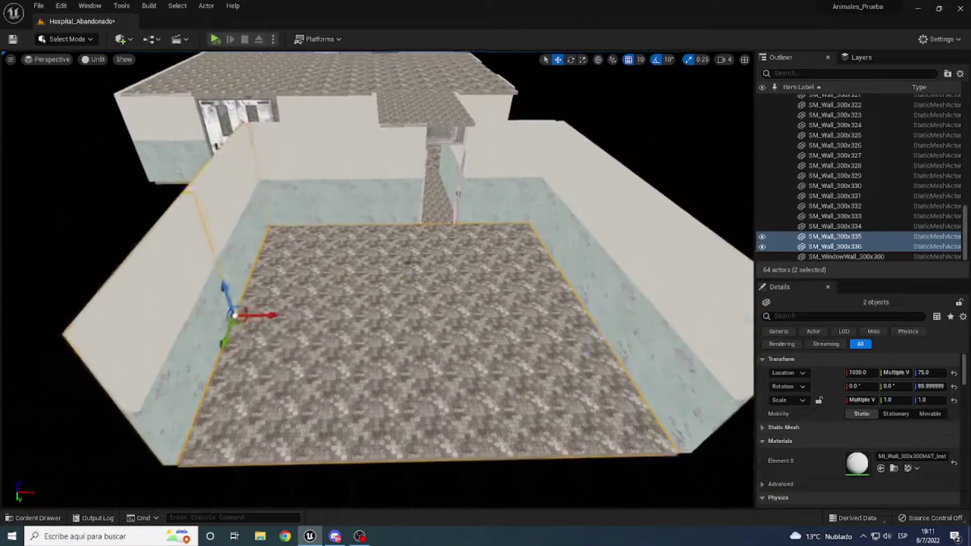
pyautogui.keyDown('alt'); pyautogui.moveTo(412, 283); pyautogui.dragTo(423, 162); pyautogui.keyUp('alt')
pyautogui.press('f')
pyautogui.moveTo(376, 281)
pyautogui.mouseDown(button='right')
pyautogui.moveTo(354, 263)
pyautogui.moveTo(283, 268)
pyautogui.mouseUp(button='right')
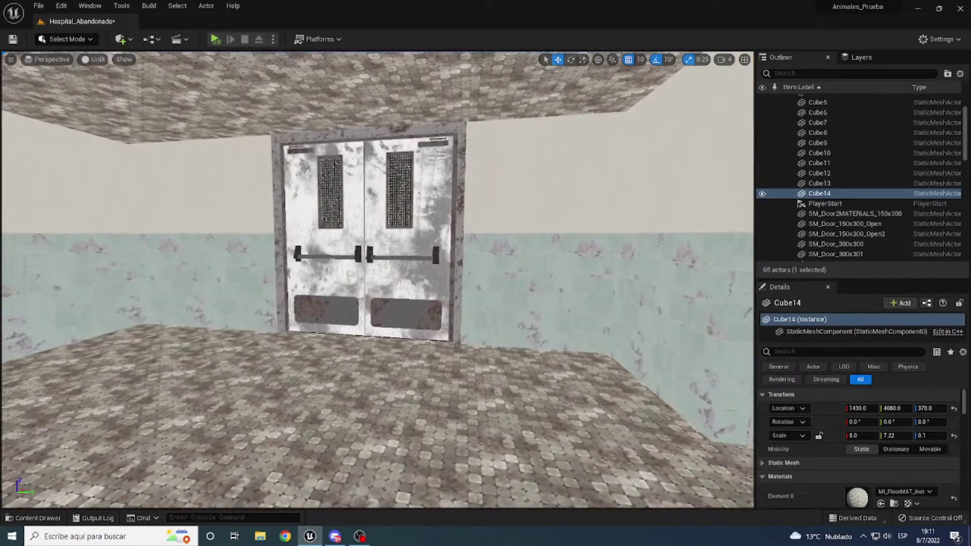
# - Rotate the double door and its frame 90 degrees
pyautogui.click(314, 326)
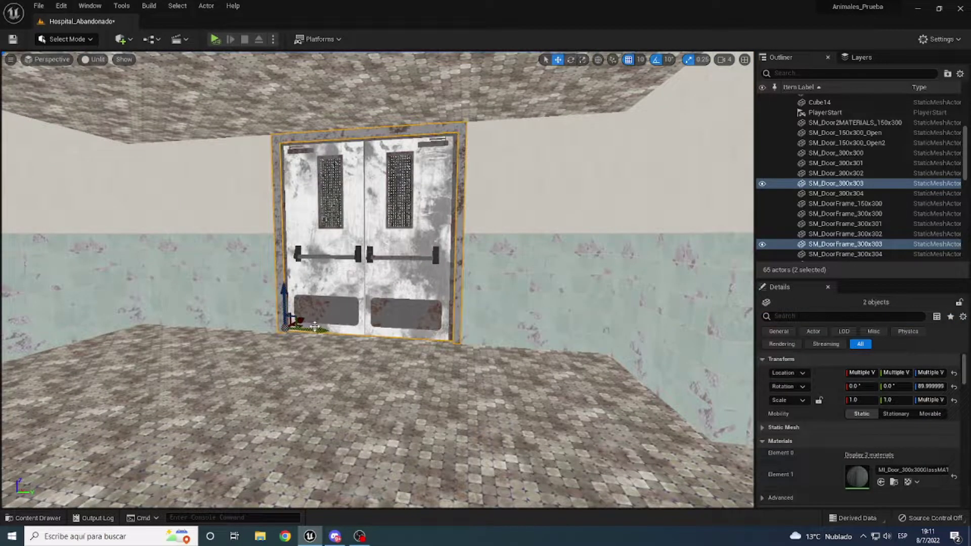
pyautogui.press('e')
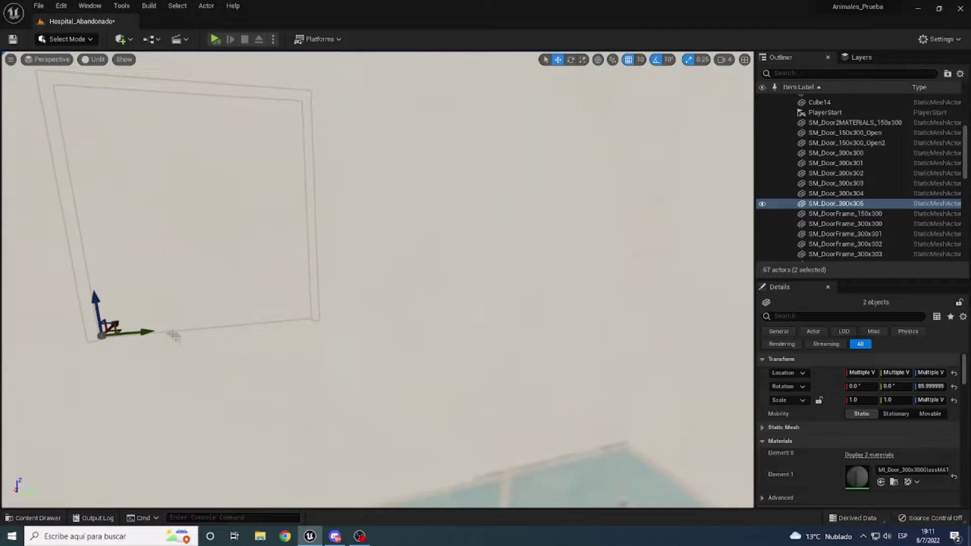
pyautogui.moveTo(377, 280); pyautogui.dragTo(385, 273, button='right')
pyautogui.press('w')
# - Copy a wall beside the double doors and narrow its X scale to about 0.905
pyautogui.scroll(-5, 384, 273)
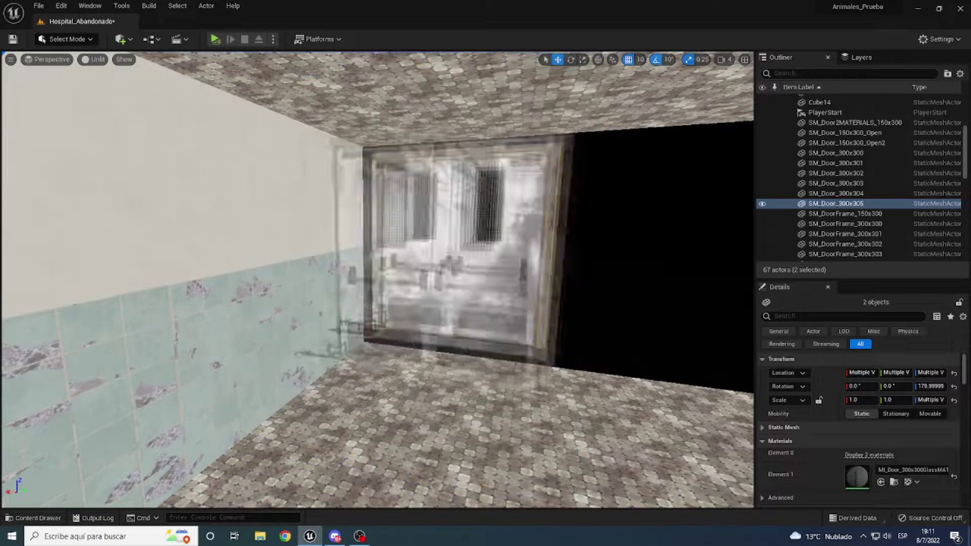
pyautogui.moveTo(384, 273); pyautogui.dragTo(384, 273, button='right')
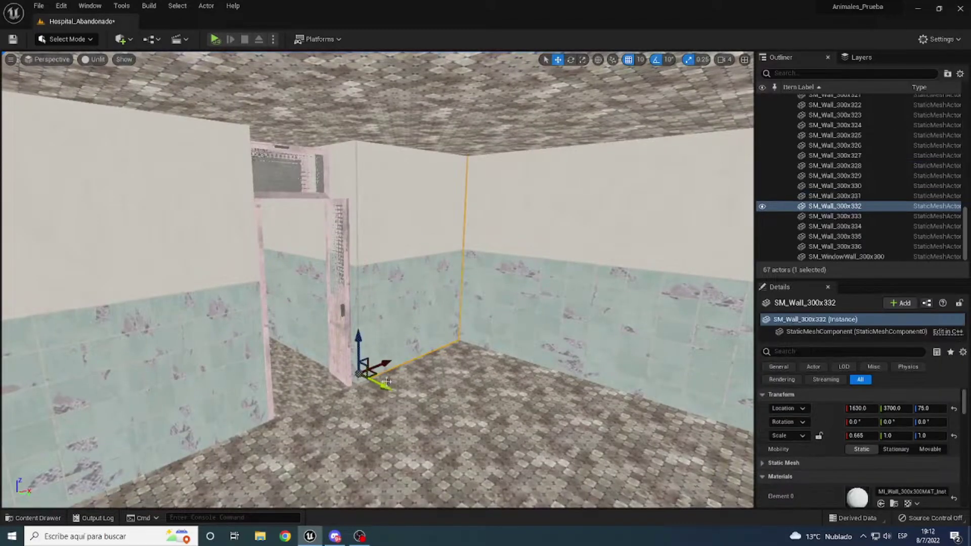
pyautogui.moveTo(385, 273); pyautogui.dragTo(384, 273, button='right')
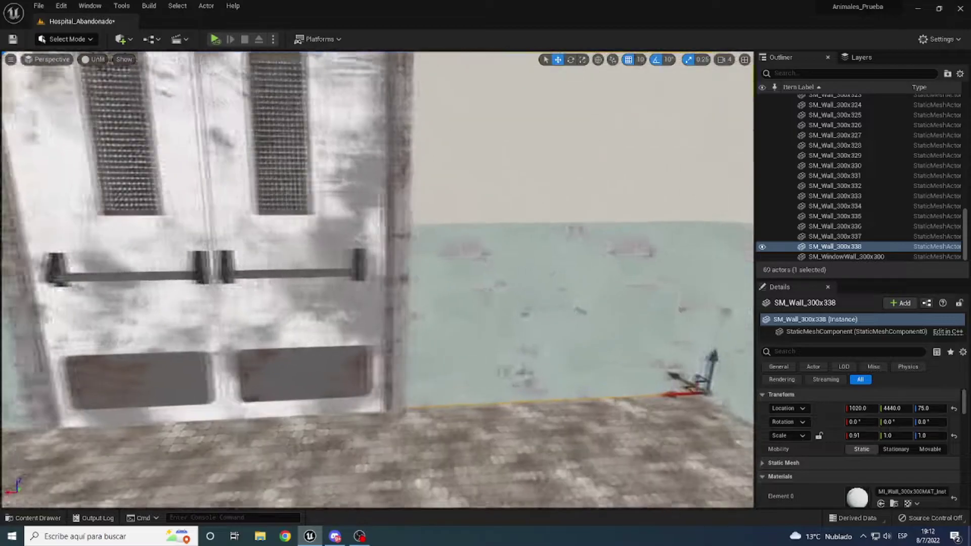
pyautogui.moveTo(862, 435); pyautogui.dragTo(855, 436)
# - Add a Spot Light to the level via Quick Add
pyautogui.moveTo(384, 273); pyautogui.dragTo(384, 273, button='right')
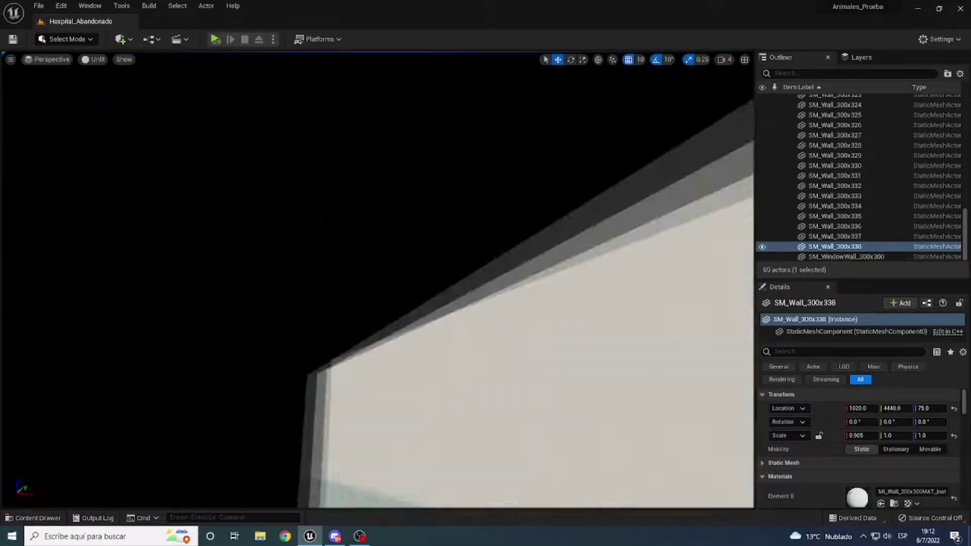
pyautogui.click(120, 39)
pyautogui.click(269, 159)
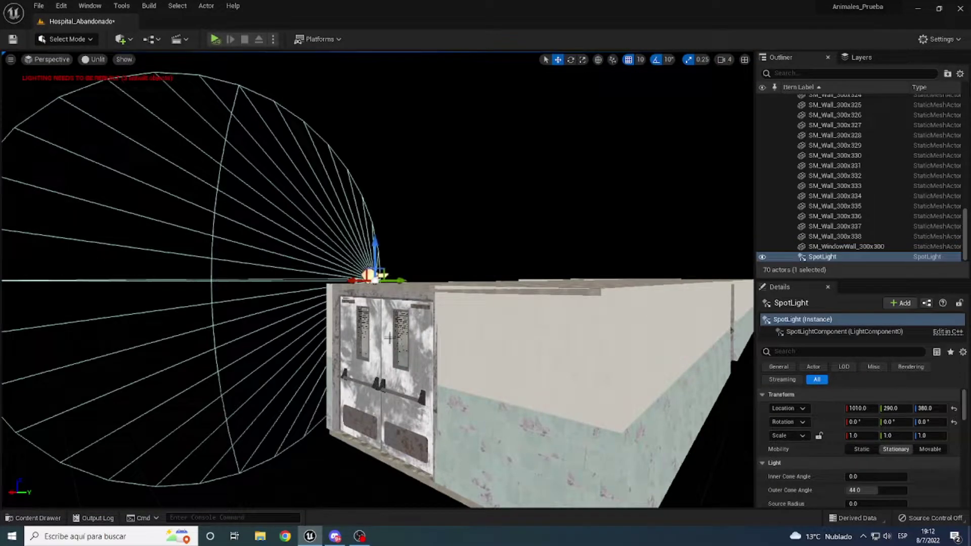
# - Place the SpotLight beside the doors and duplicate a second, downward-tilted light along the corridor
pyautogui.moveTo(385, 273); pyautogui.dragTo(384, 273, button='right')
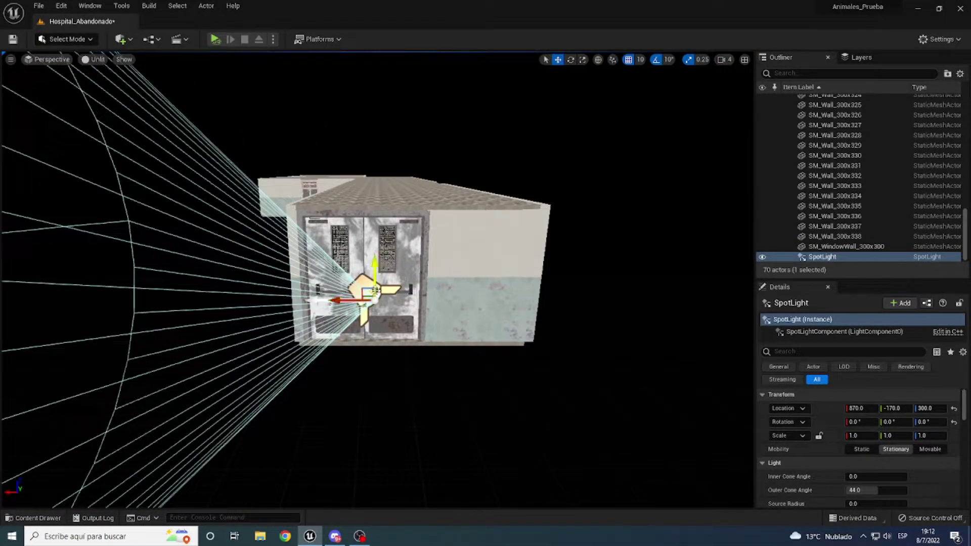
pyautogui.moveTo(242, 292); pyautogui.dragTo(493, 292)
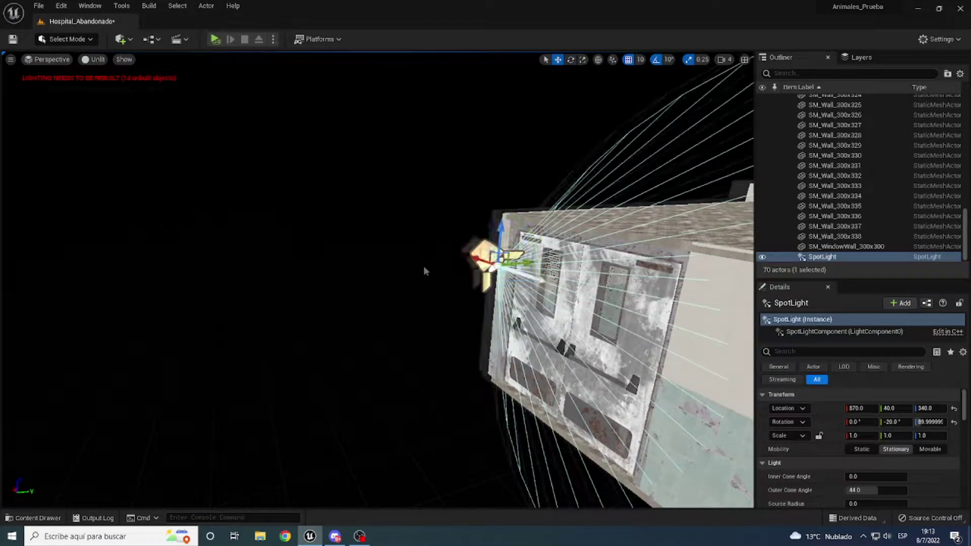
pyautogui.keyDown('alt'); pyautogui.moveTo(424, 272); pyautogui.dragTo(354, 273); pyautogui.keyUp('alt')
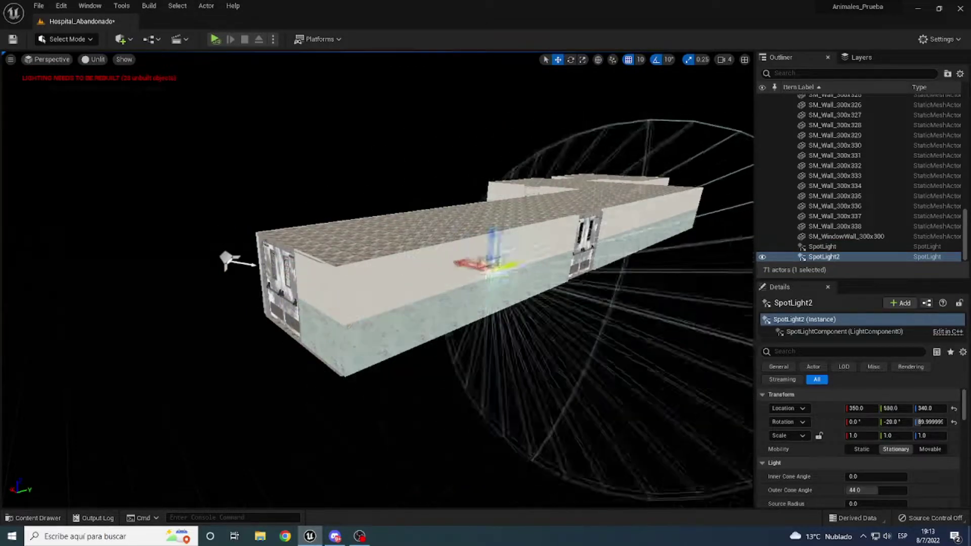
pyautogui.hotkey('ctrl', 'z')
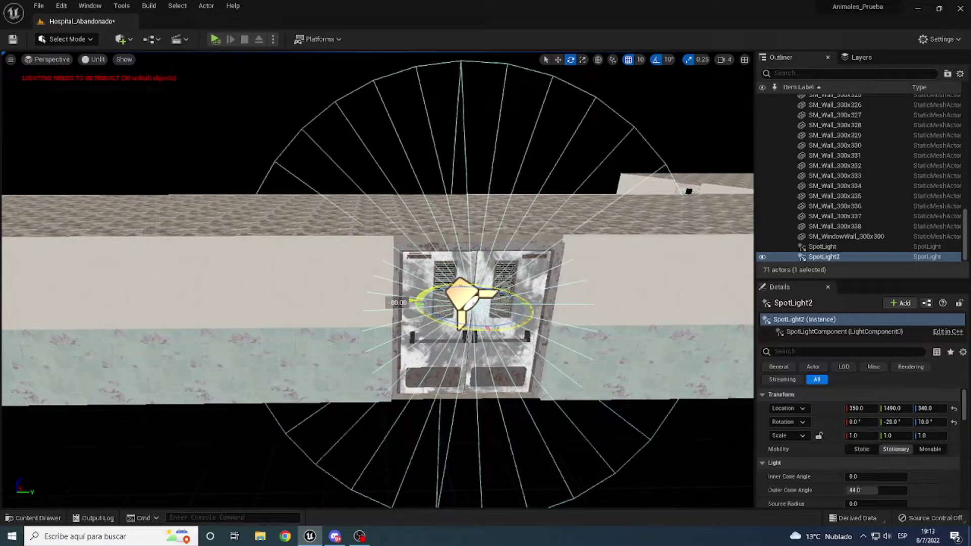
pyautogui.hotkey('ctrl', 'z')
pyautogui.press('w')
pyautogui.keyDown('alt'); pyautogui.moveTo(440, 318); pyautogui.dragTo(477, 244); pyautogui.keyUp('alt')
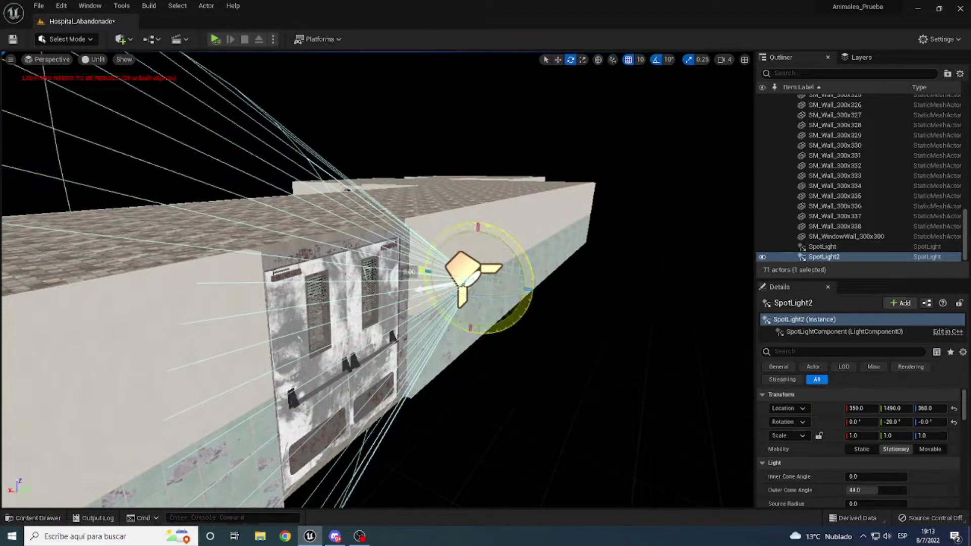
pyautogui.hotkey('ctrl', 'z')
pyautogui.press('w')
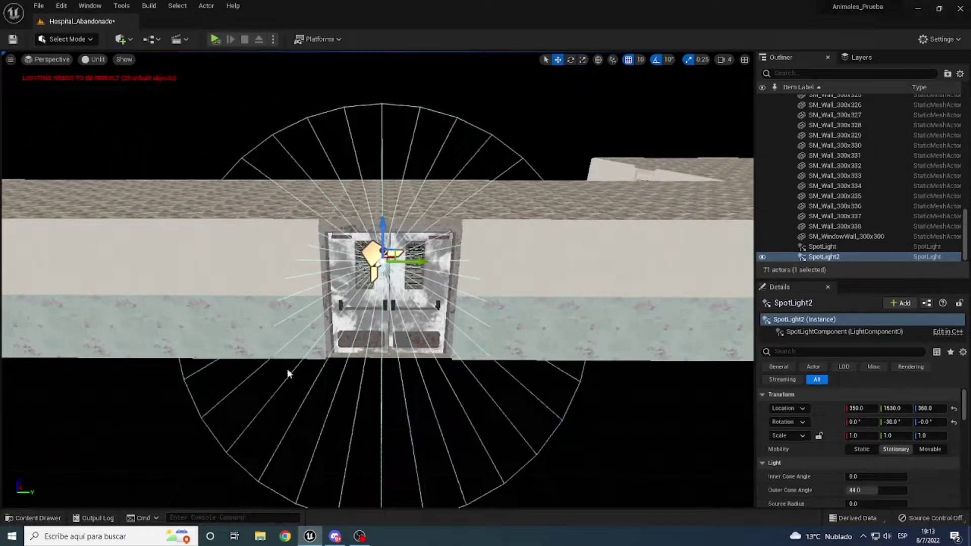
# - Position the third and fourth SpotLights beside the next doorways, lowered and tilted down
pyautogui.keyDown('alt'); pyautogui.moveTo(385, 263); pyautogui.dragTo(445, 324); pyautogui.keyUp('alt')
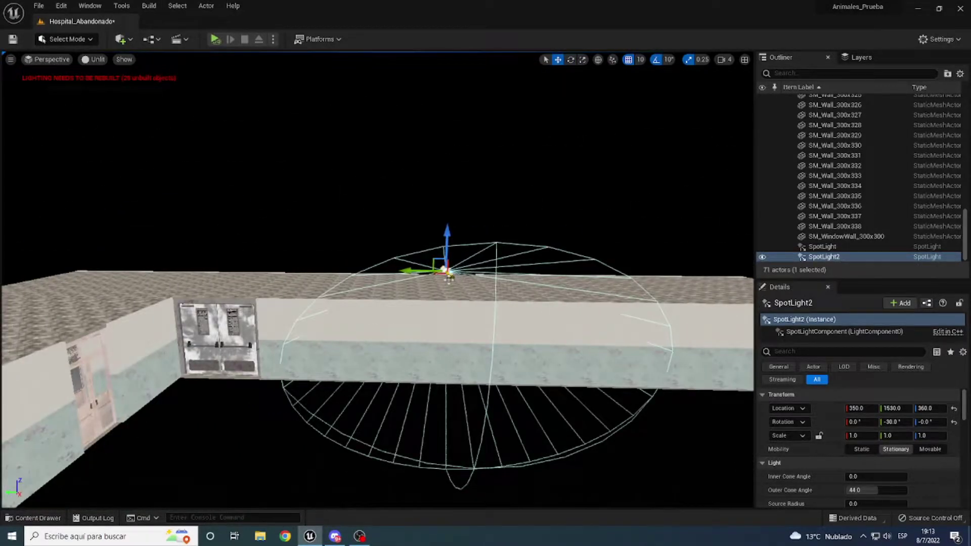
pyautogui.moveTo(453, 320)
pyautogui.keyDown('shift'); pyautogui.mouseDown()
pyautogui.moveTo(454, 294)
pyautogui.moveTo(382, 261)
pyautogui.mouseUp(); pyautogui.keyUp('shift')
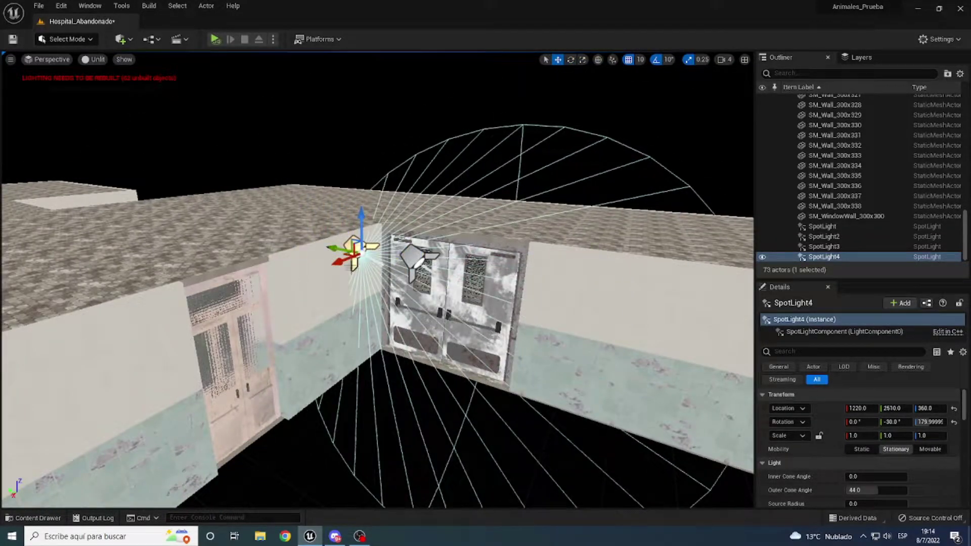
pyautogui.keyDown('alt'); pyautogui.moveTo(276, 289); pyautogui.dragTo(275, 289); pyautogui.keyUp('alt')
pyautogui.press('e')
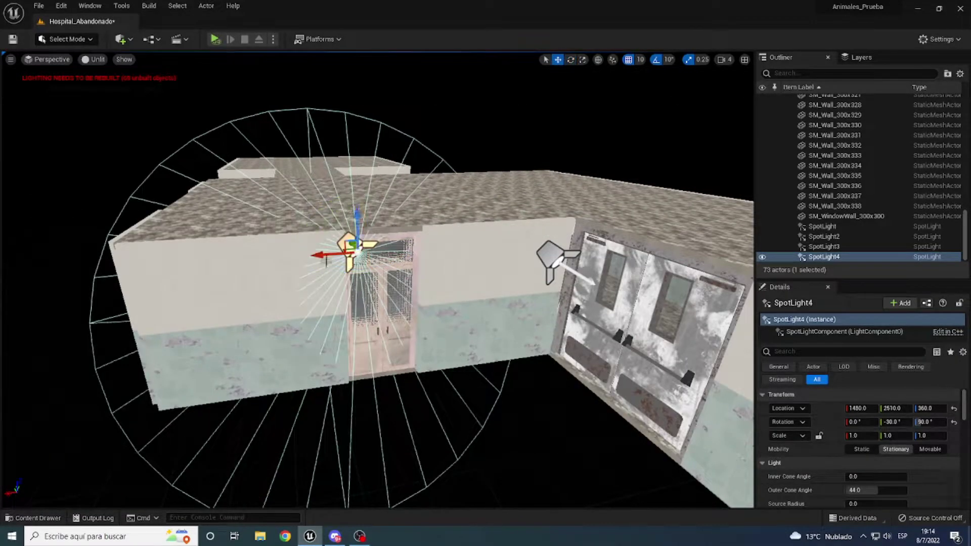
pyautogui.keyDown('shift'); pyautogui.moveTo(325, 265); pyautogui.dragTo(466, 186); pyautogui.keyUp('shift')
pyautogui.press('e')
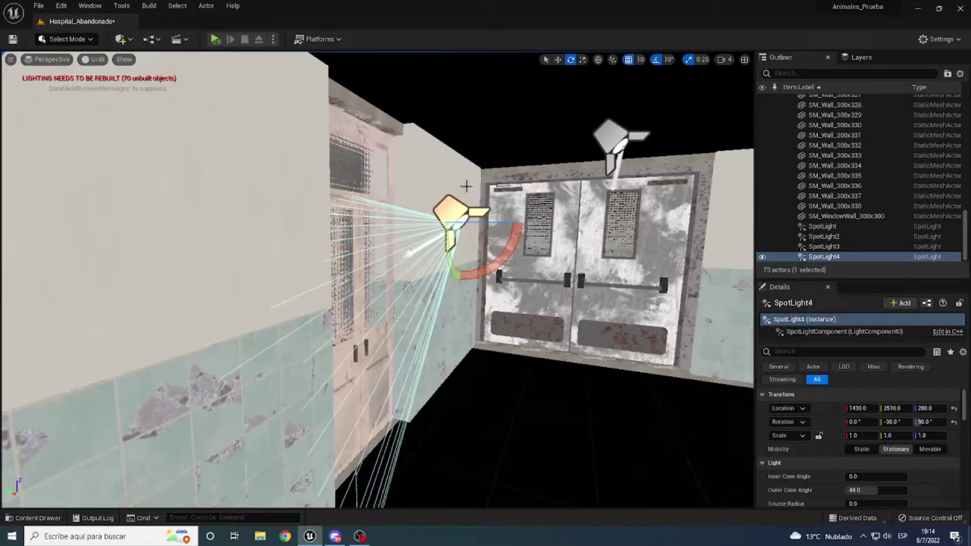
pyautogui.press('w')
pyautogui.moveTo(379, 206); pyautogui.dragTo(380, 277)
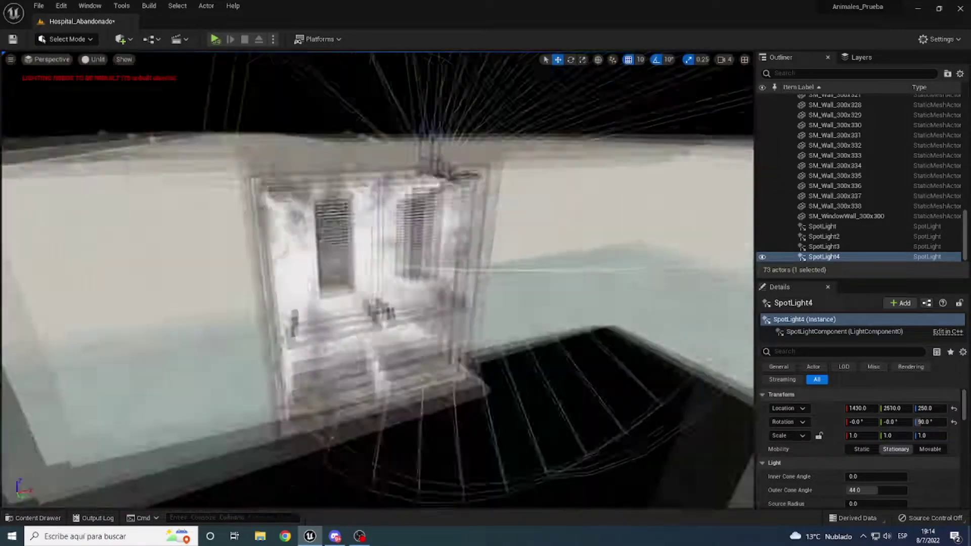
# - Place the fifth and sixth SpotLights by the far and end doors, then start Build Lighting
pyautogui.keyDown('alt'); pyautogui.moveTo(308, 286); pyautogui.dragTo(309, 286); pyautogui.keyUp('alt')
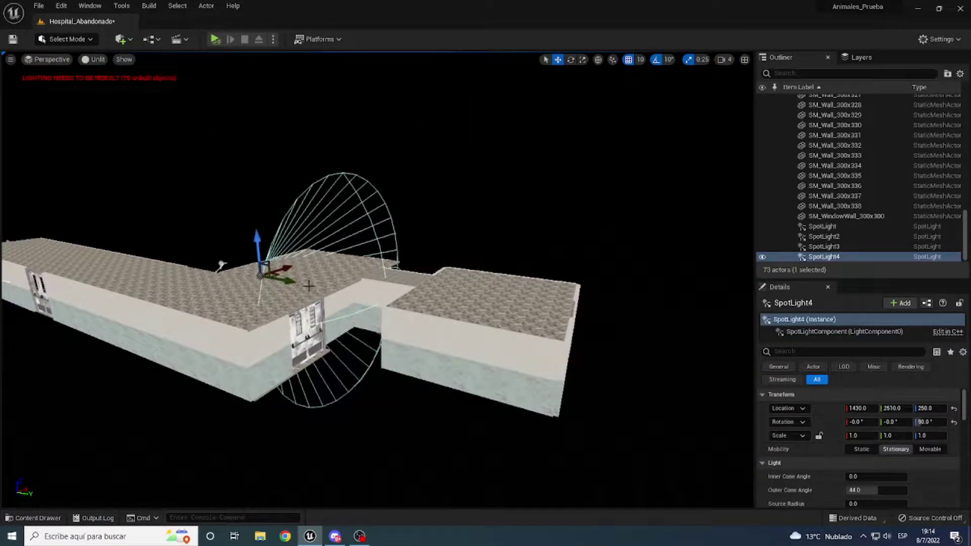
pyautogui.keyDown('shift'); pyautogui.moveTo(298, 326); pyautogui.dragTo(364, 334); pyautogui.keyUp('shift')
pyautogui.press('f')
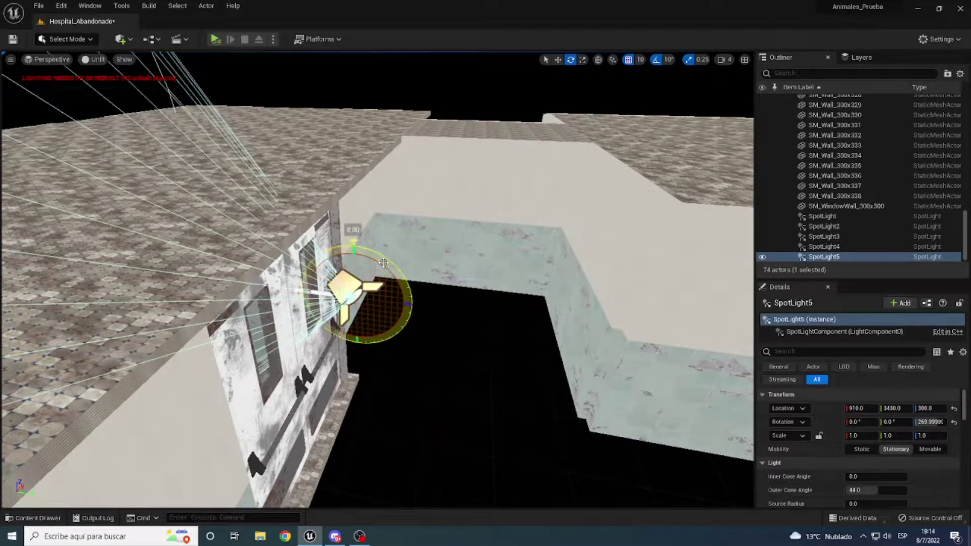
pyautogui.keyDown('alt'); pyautogui.moveTo(476, 292); pyautogui.dragTo(273, 110); pyautogui.keyUp('alt')
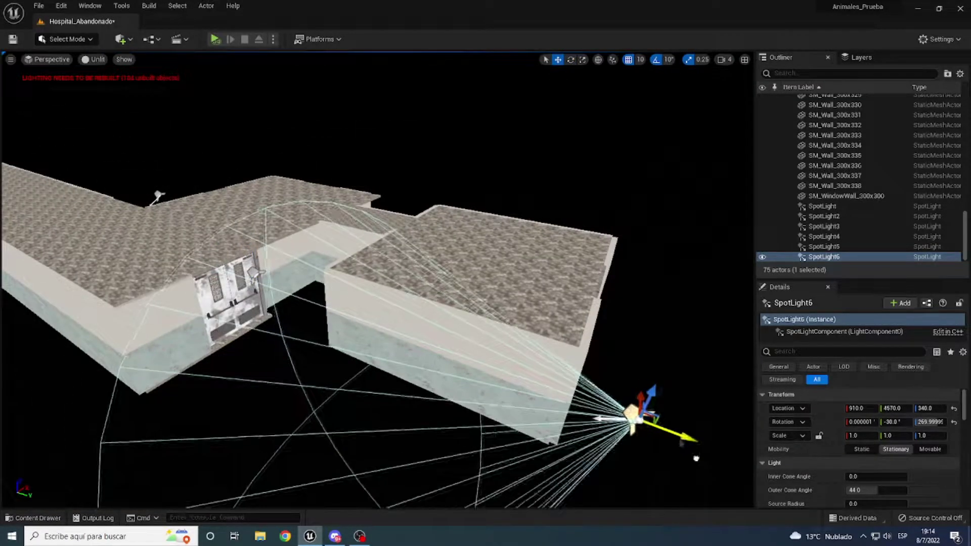
pyautogui.press('f')
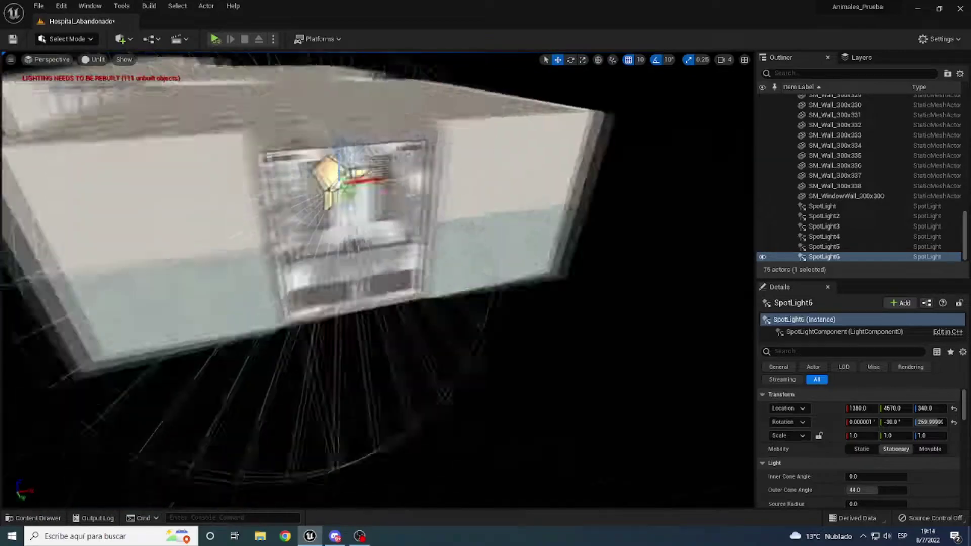
pyautogui.keyDown('shift'); pyautogui.moveTo(440, 218); pyautogui.dragTo(479, 232); pyautogui.keyUp('shift')
pyautogui.click(176, 59)
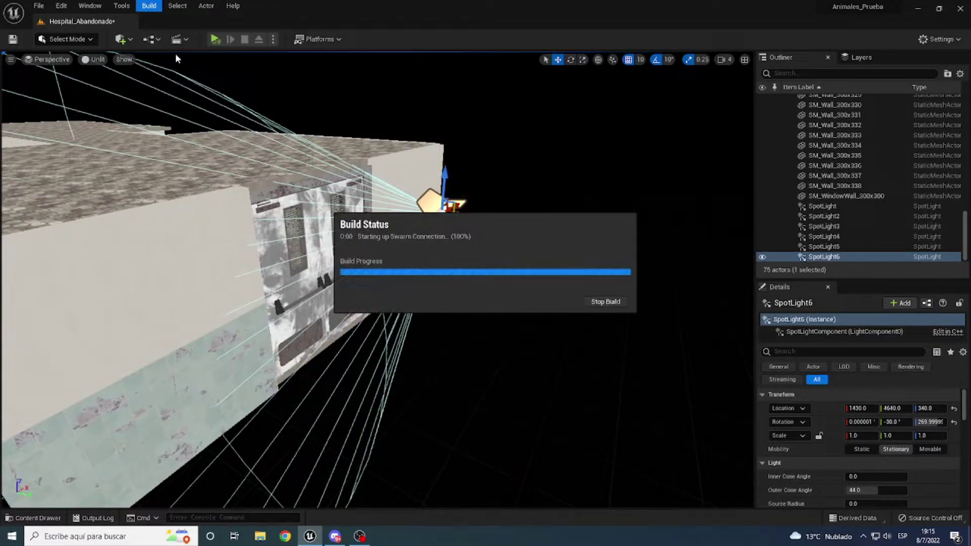
# - Switch the viewport view mode to Lit
pyautogui.click(93, 58)
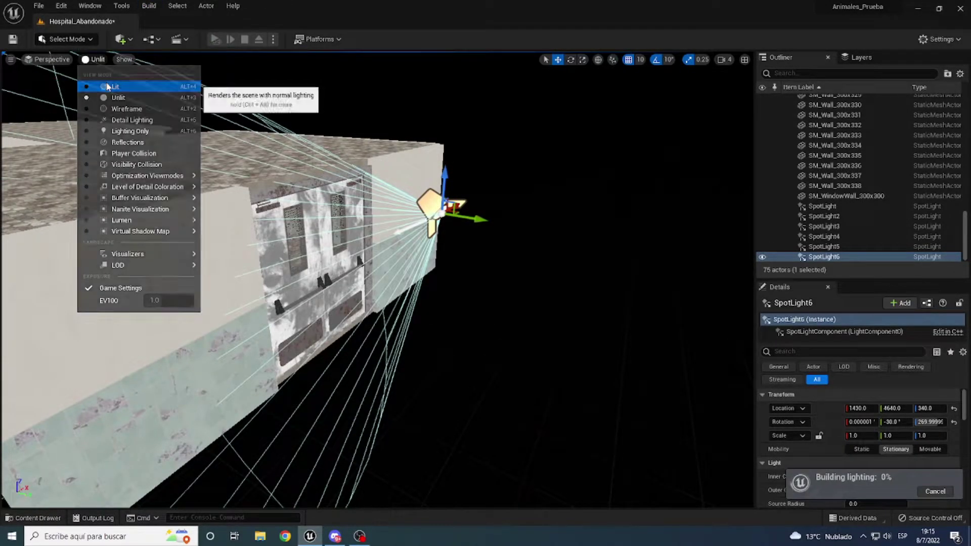
pyautogui.click(98, 83)
pyautogui.scroll(3, 355, 273)
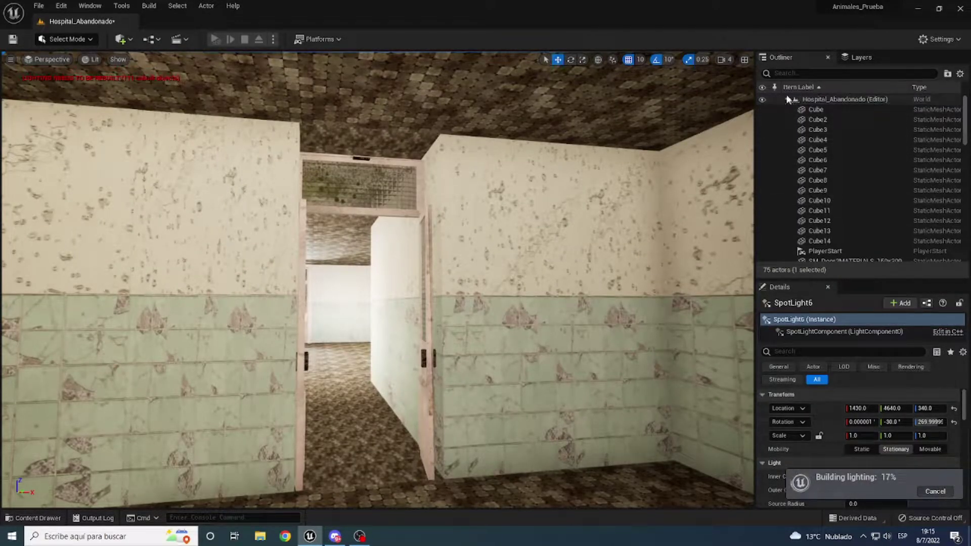
# - Select double door SM_Door_300x305 and frame it in the view
pyautogui.moveTo(364, 324)
pyautogui.mouseDown()
pyautogui.moveTo(384, 291)
pyautogui.moveTo(354, 253)
pyautogui.mouseUp()
pyautogui.click(455, 228)
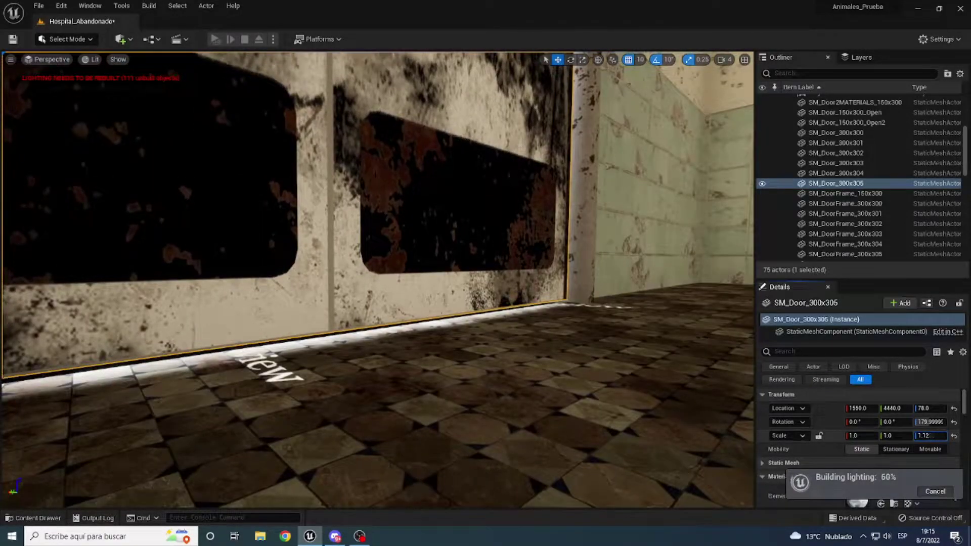
pyautogui.moveTo(354, 253)
pyautogui.mouseDown()
pyautogui.moveTo(333, 227)
pyautogui.moveTo(290, 259)
pyautogui.mouseUp()
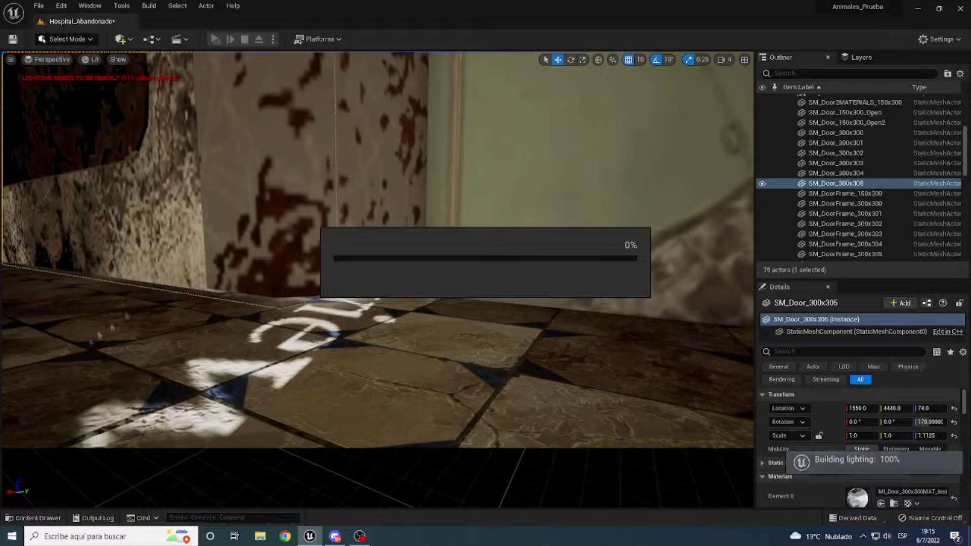
pyautogui.press('f')
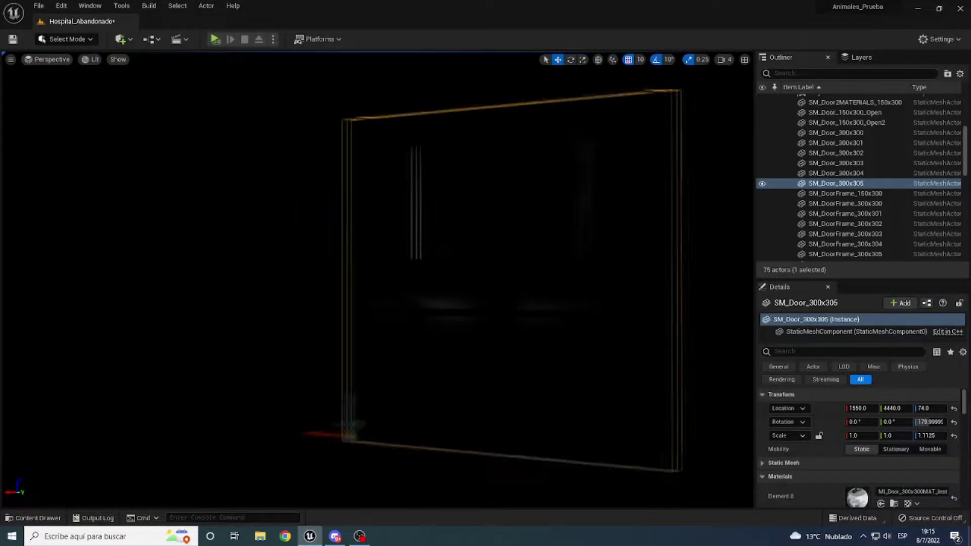
pyautogui.click(386, 159)
# - Give SpotLight6, SpotLight5 and SpotLight2 new pale light colours
pyautogui.press('f')
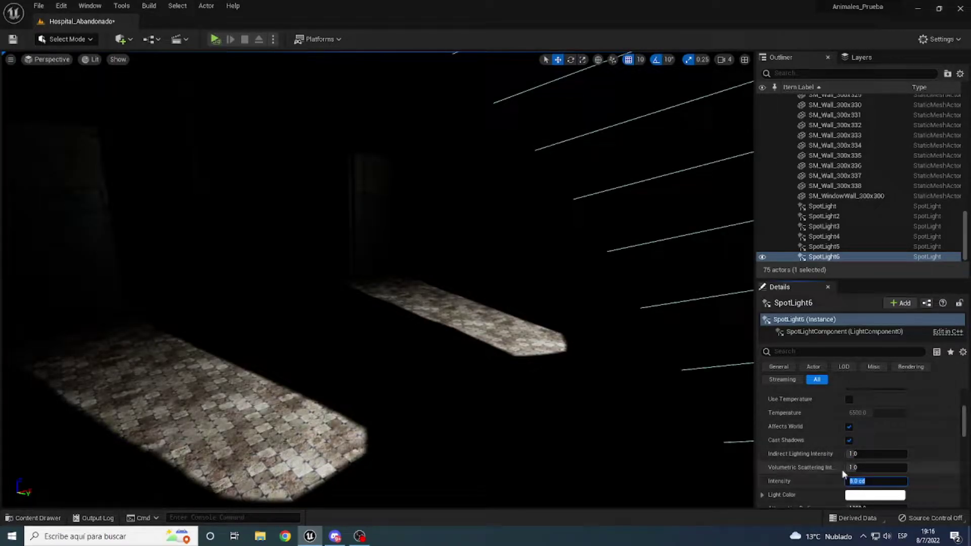
pyautogui.click(860, 495)
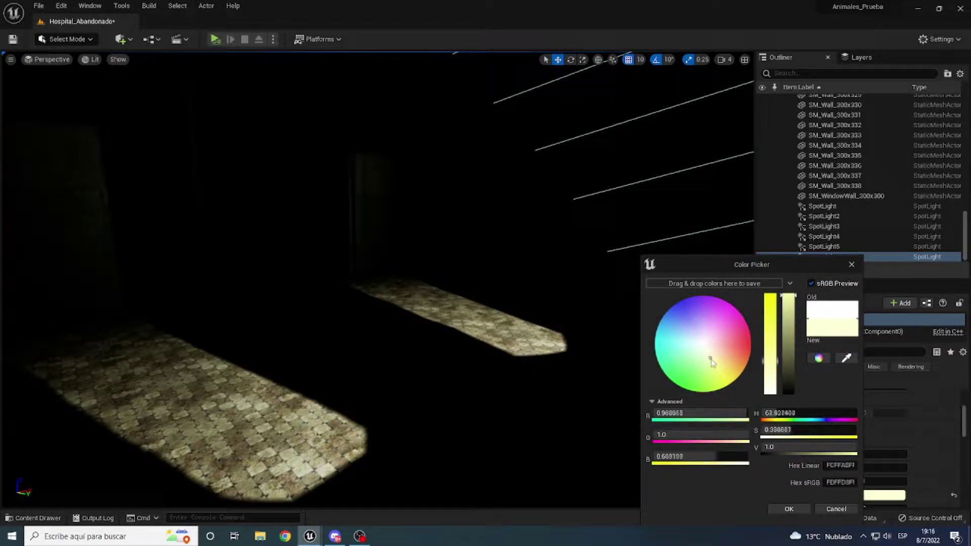
pyautogui.click(788, 508)
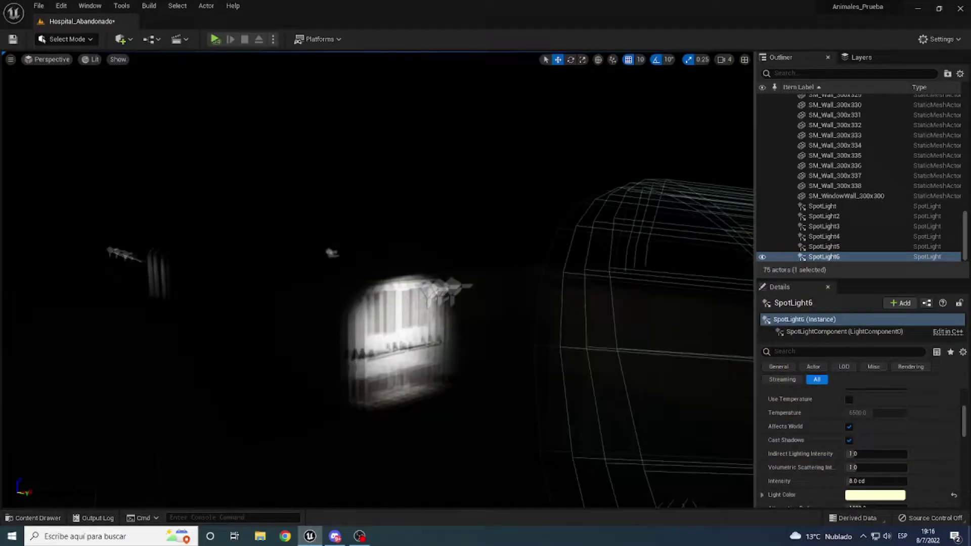
pyautogui.click(824, 246)
pyautogui.click(875, 495)
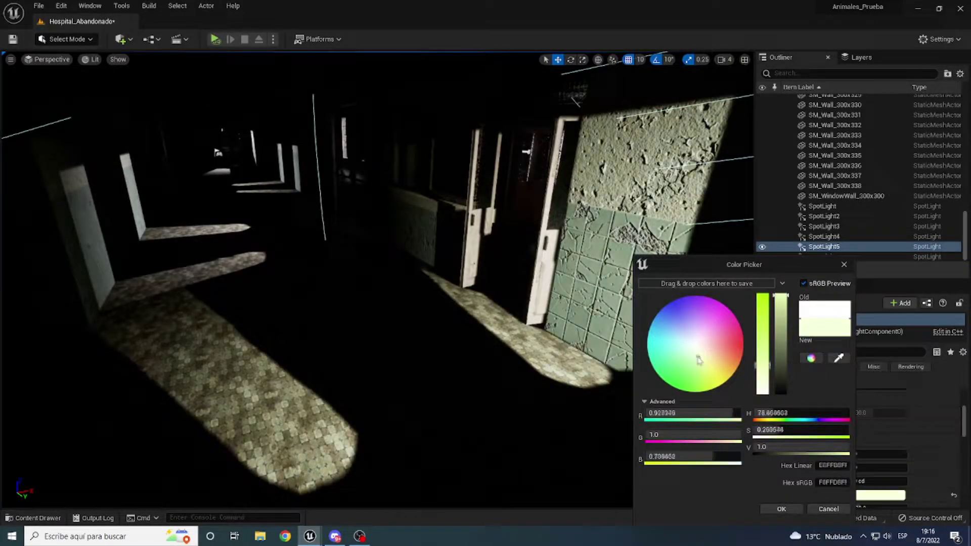
pyautogui.click(781, 509)
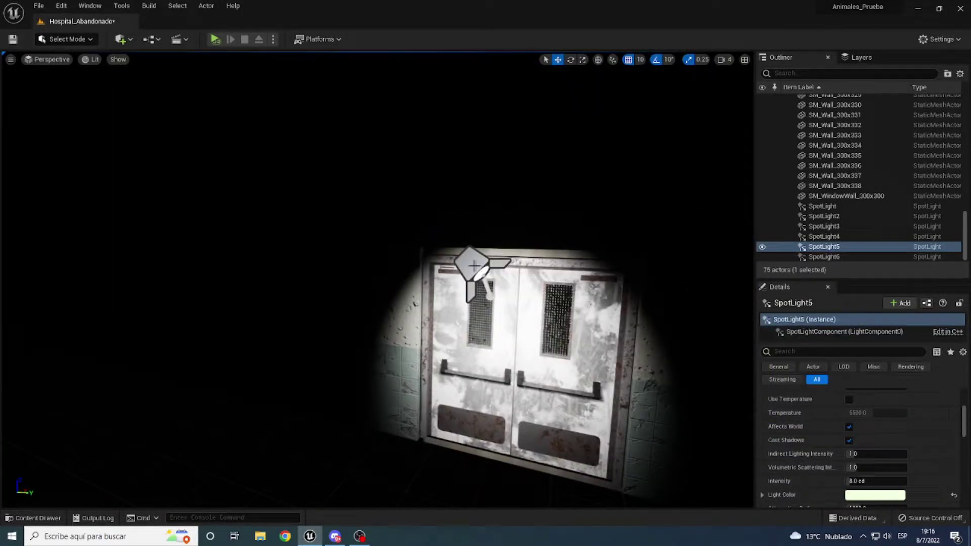
pyautogui.doubleClick(824, 216)
pyautogui.click(875, 496)
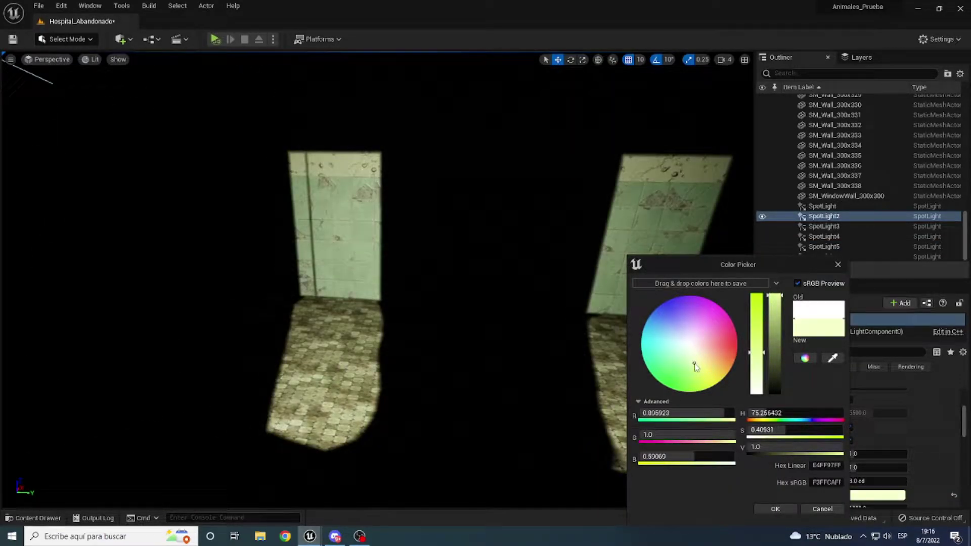
pyautogui.click(775, 509)
# - Tint SpotLight a pale yellow and save the Hospital_Abandonado map
pyautogui.doubleClick(822, 206)
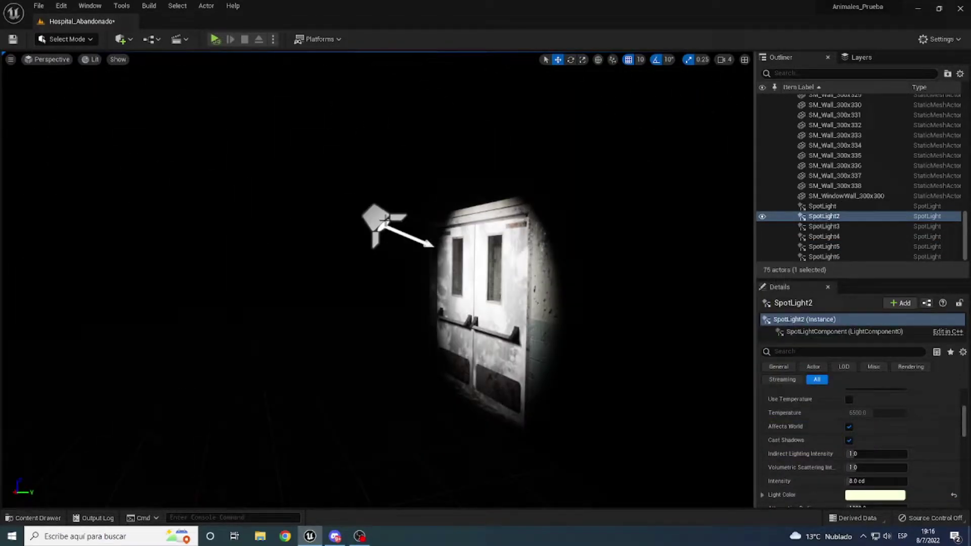
pyautogui.click(877, 495)
pyautogui.click(698, 356)
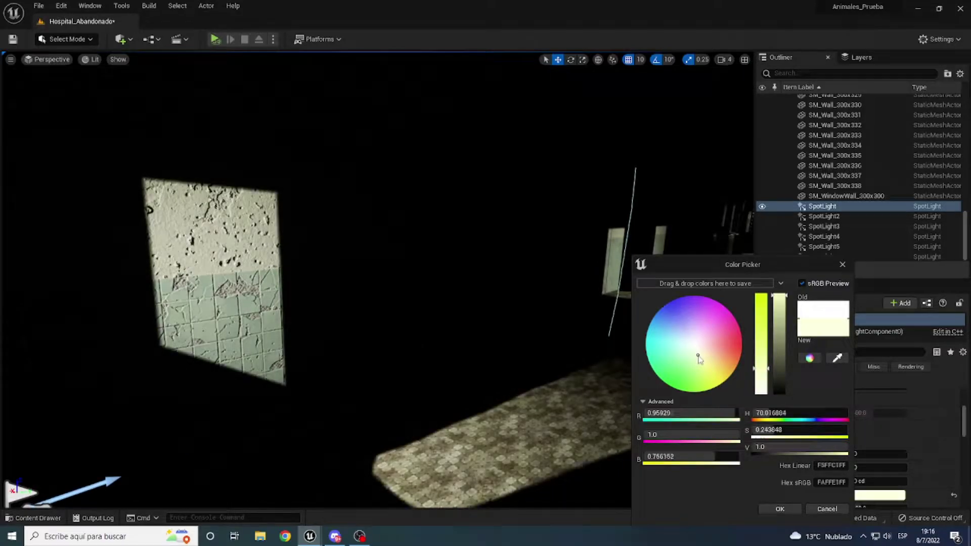
pyautogui.click(780, 509)
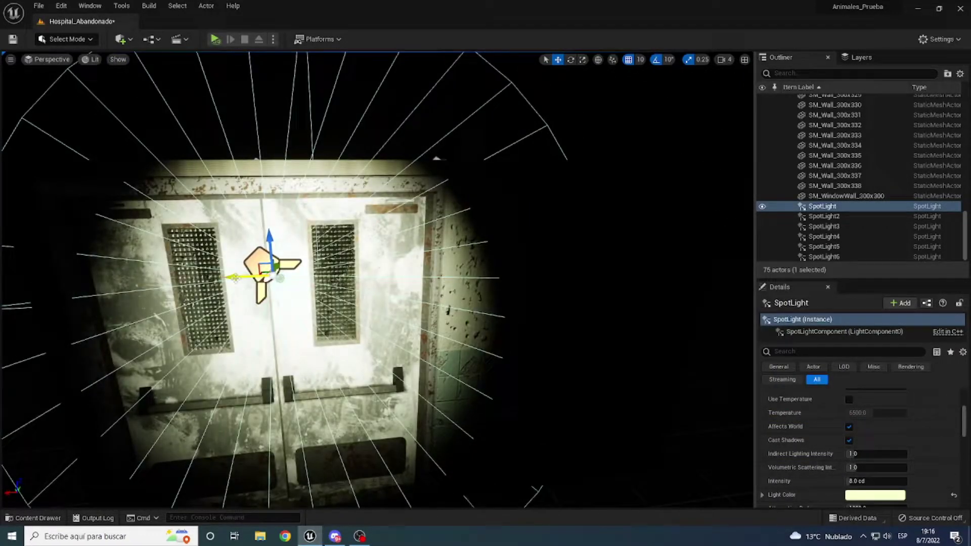
pyautogui.press('e')
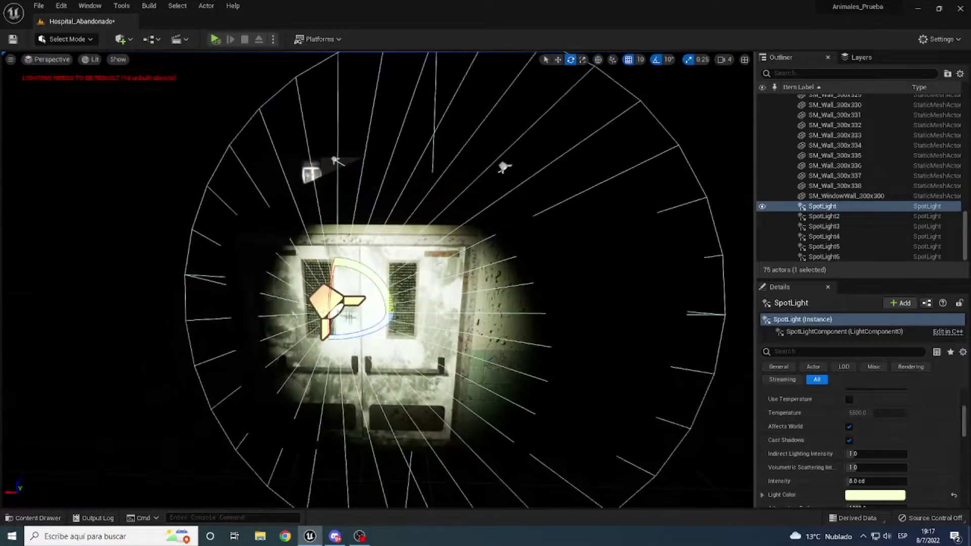
pyautogui.hotkey('ctrl', 's')
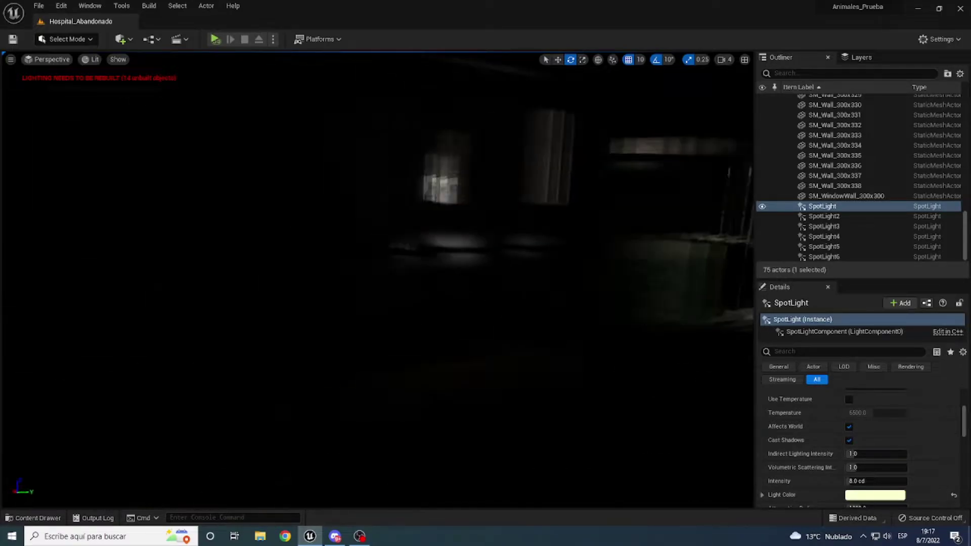
# - Give SpotLight3 and SpotLight4 pale yellowish light colours
pyautogui.click(824, 226)
pyautogui.click(875, 494)
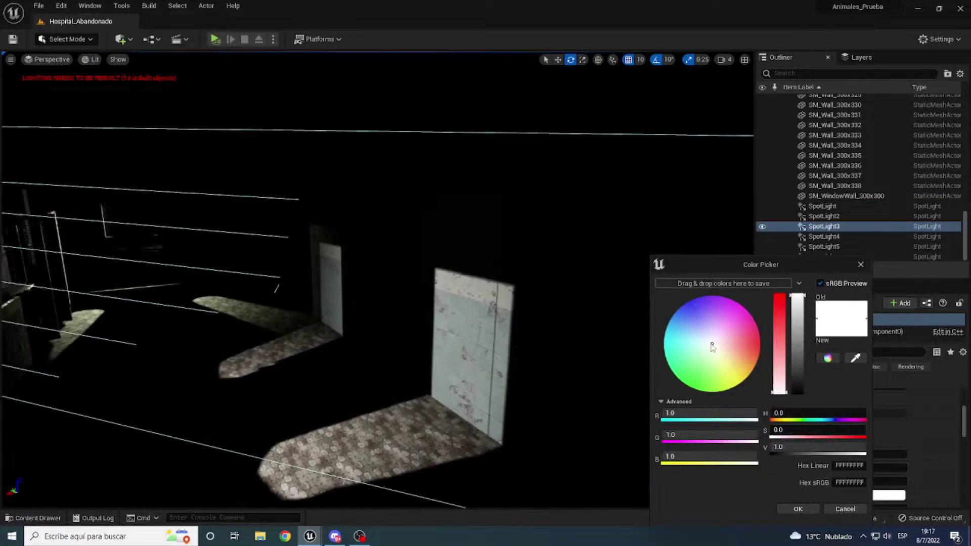
pyautogui.click(798, 509)
pyautogui.doubleClick(824, 236)
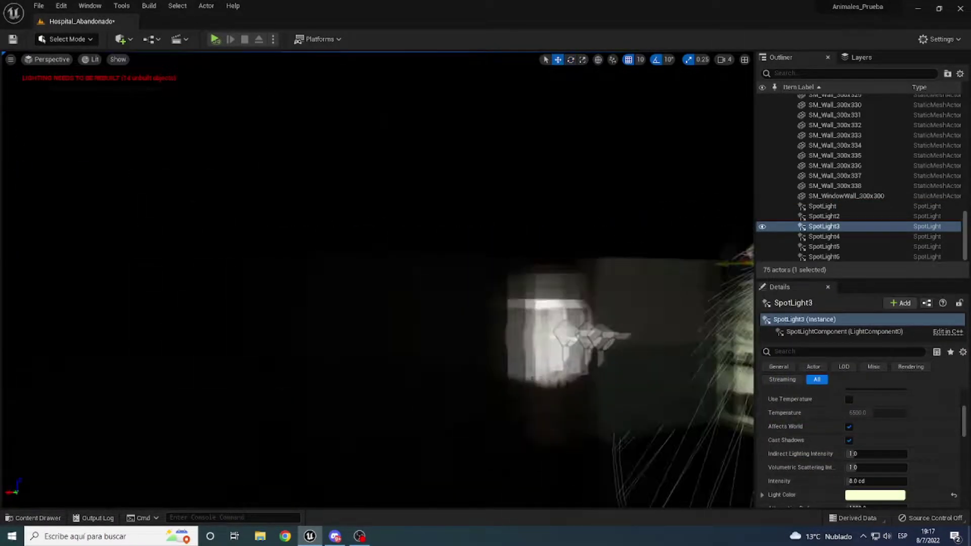
pyautogui.press('w')
pyautogui.click(875, 495)
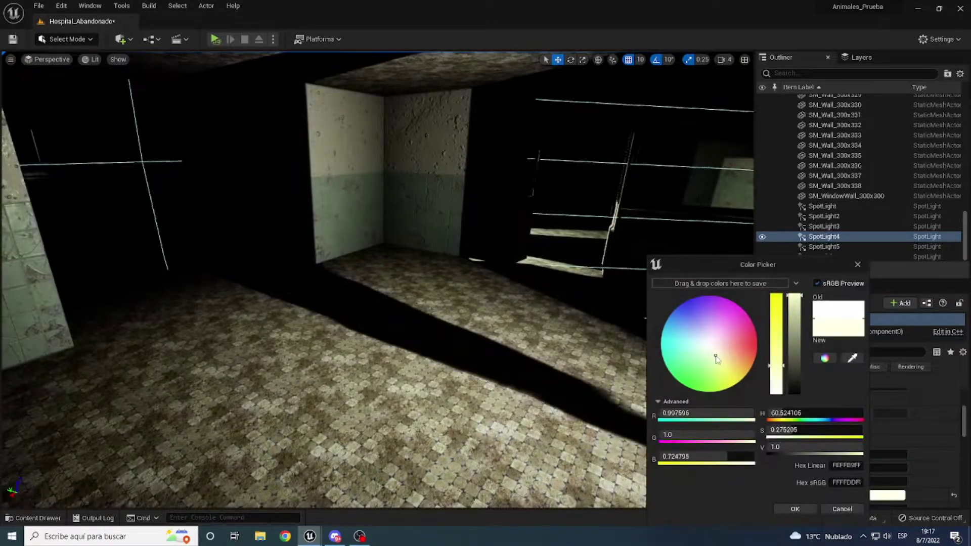
pyautogui.click(795, 509)
# - Recolour SpotLight6 pale yellow and start a Build Lighting Only pass
pyautogui.click(149, 6)
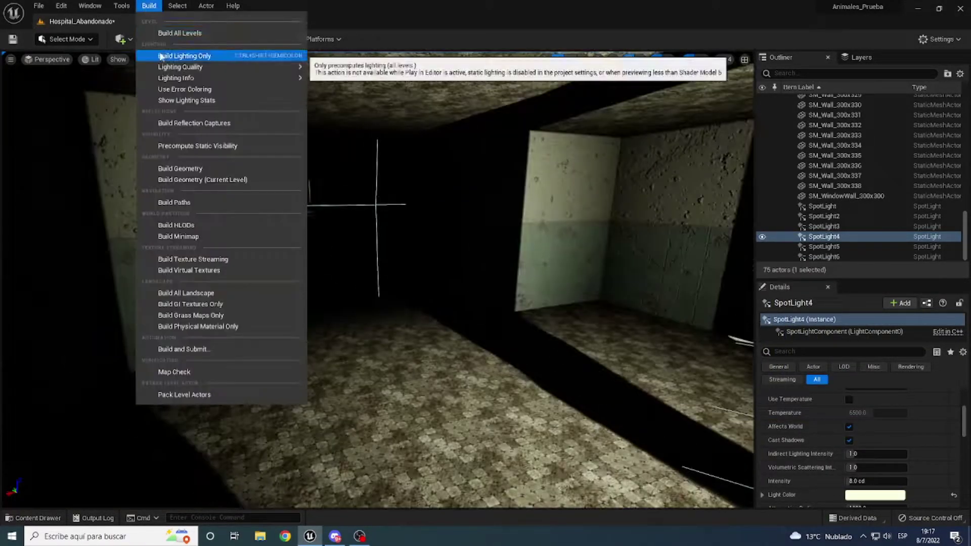
pyautogui.click(202, 57)
pyautogui.doubleClick(824, 256)
pyautogui.click(875, 494)
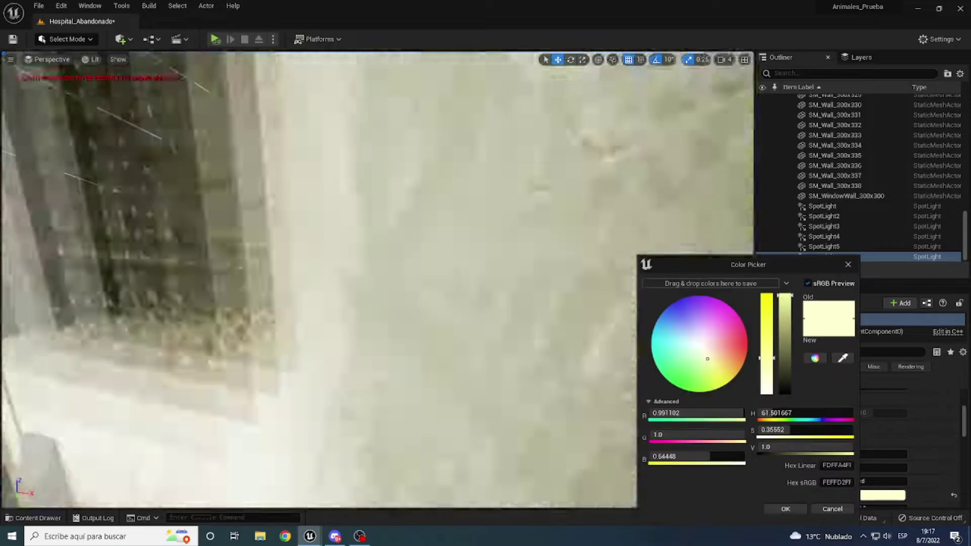
pyautogui.click(795, 510)
pyautogui.click(149, 5)
pyautogui.click(203, 58)
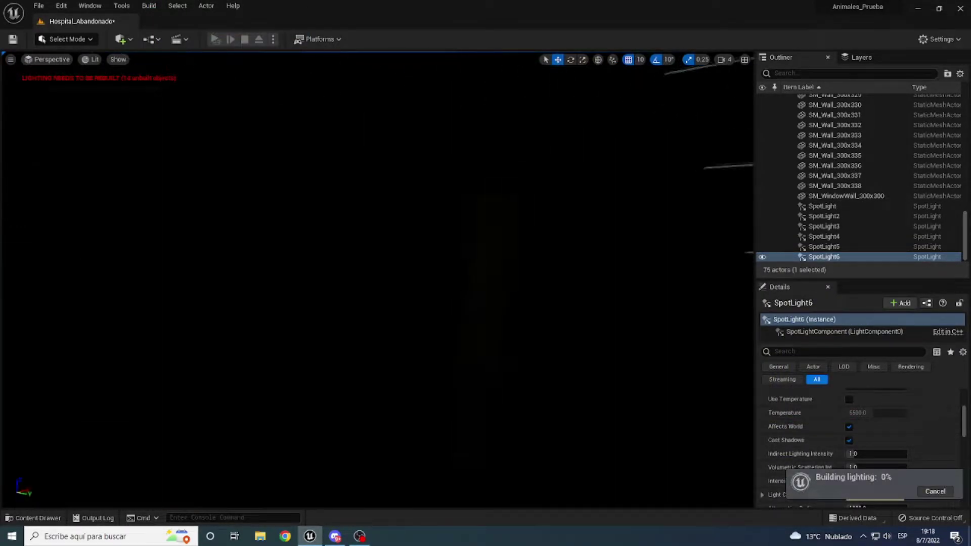
# - Delete the old fifth blueprint asset from the BluePrints folder
pyautogui.hotkey('ctrl', 'space')
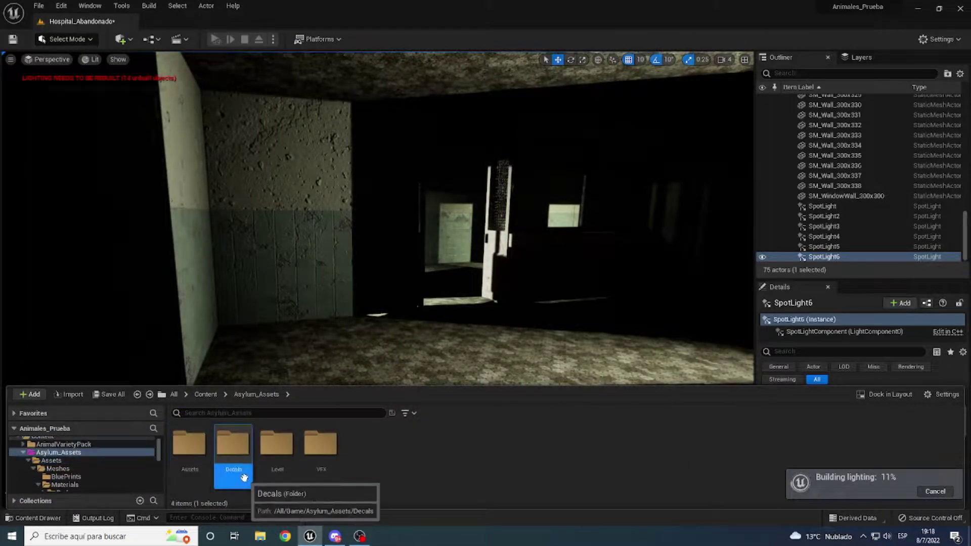
pyautogui.doubleClick(189, 444)
pyautogui.doubleClick(189, 443)
pyautogui.doubleClick(189, 444)
pyautogui.rightClick(411, 466)
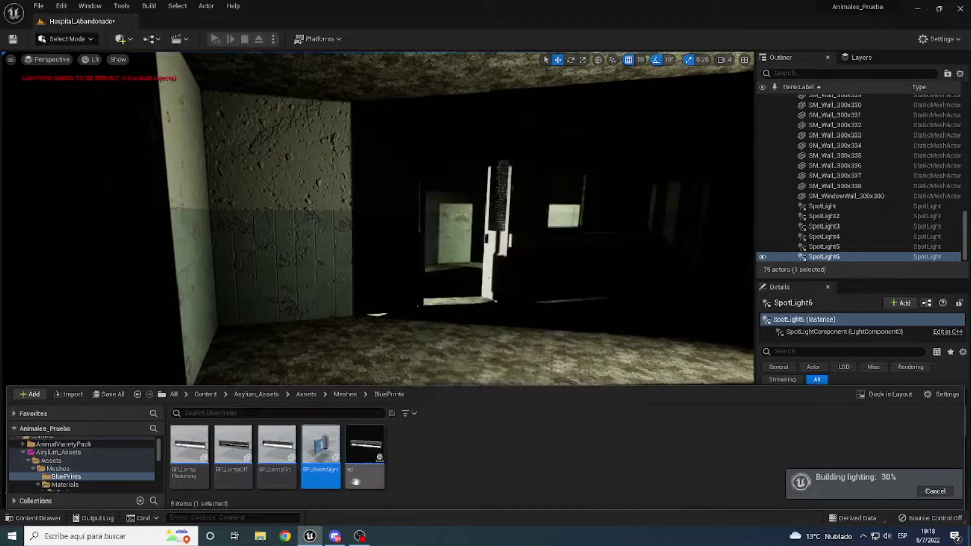
pyautogui.click(365, 444)
pyautogui.press('Delete')
pyautogui.click(412, 429)
# - Create a new Actor blueprint class named Luz and open it
pyautogui.rightClick(380, 452)
pyautogui.click(425, 183)
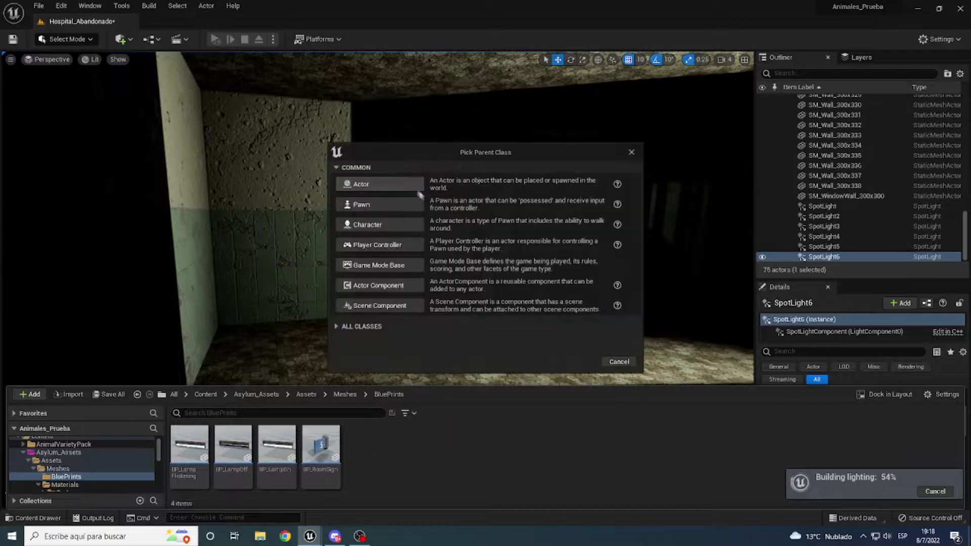
pyautogui.click(364, 182)
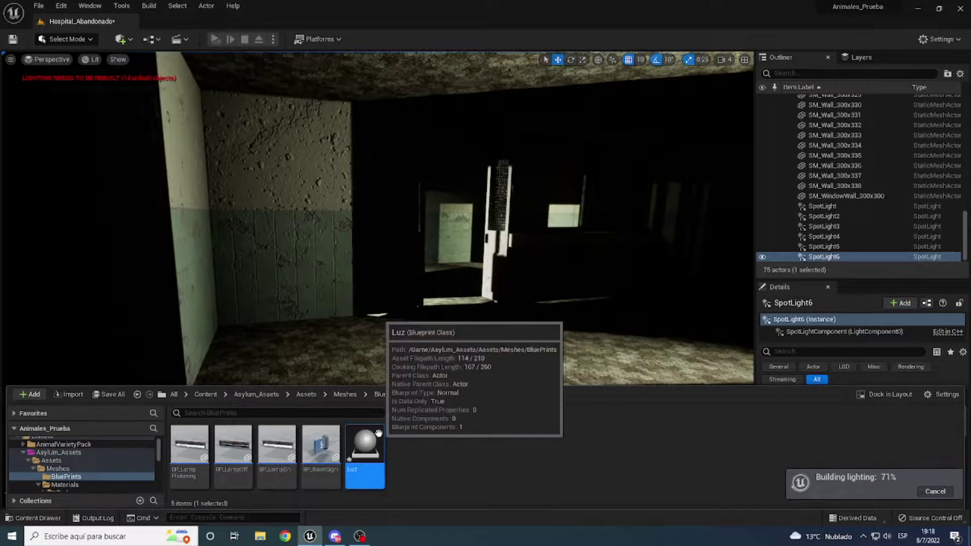
pyautogui.doubleClick(365, 445)
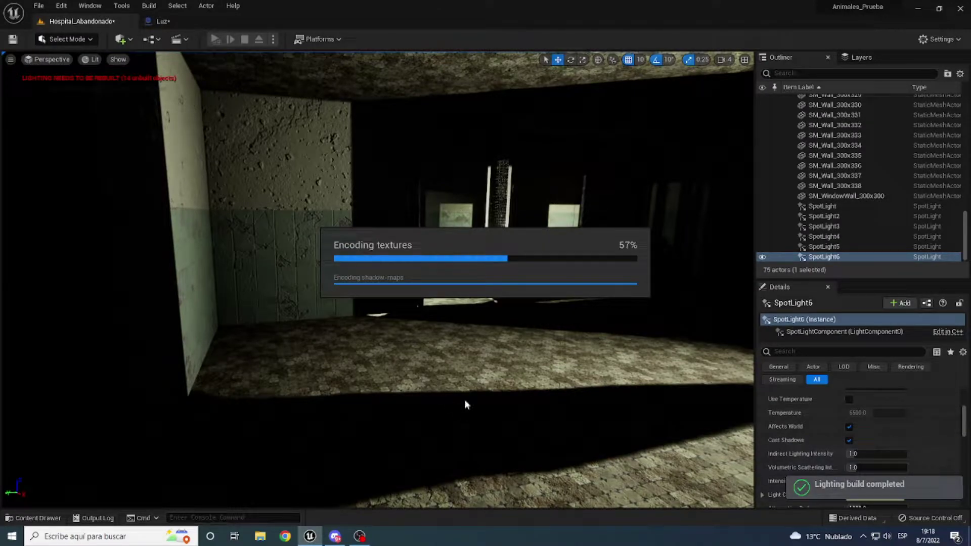
pyautogui.moveTo(465, 404); pyautogui.dragTo(466, 405, button='right')
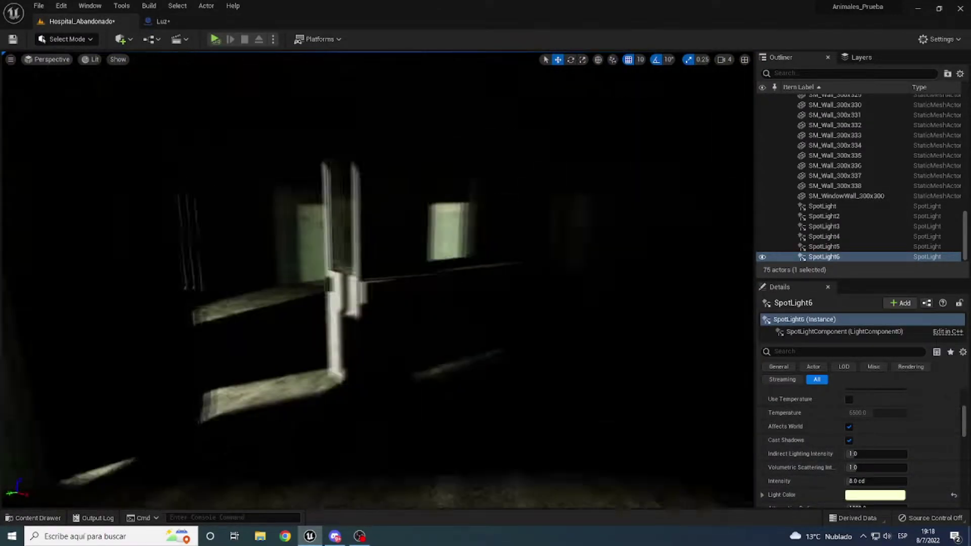
pyautogui.hotkey('ctrl', 'space')
pyautogui.click(162, 20)
# - Add a StaticMesh component to Luz using the SM_Lamp mesh
pyautogui.write('atic')
pyautogui.click(51, 102)
pyautogui.moveTo(40, 112); pyautogui.dragTo(43, 103)
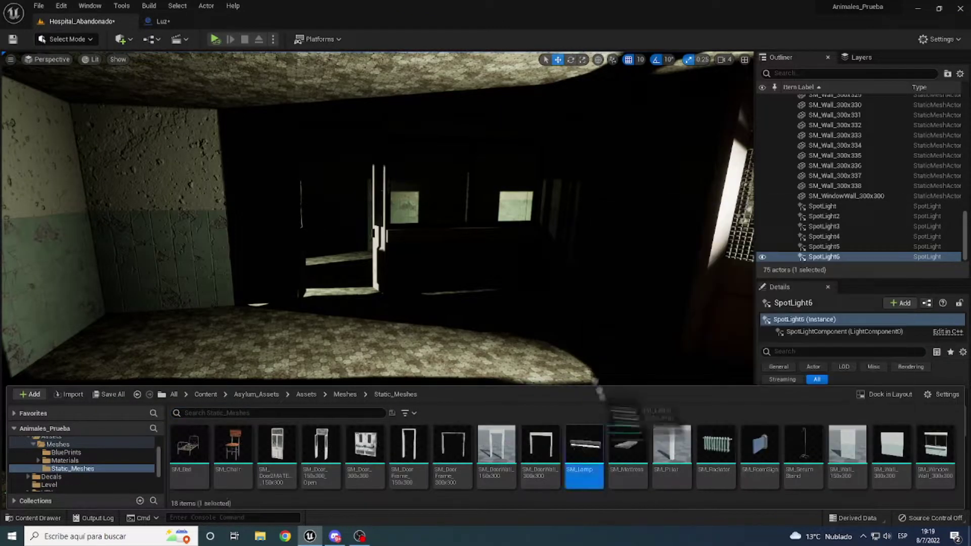
pyautogui.moveTo(600, 394); pyautogui.dragTo(200, 24)
pyautogui.moveTo(66, 118)
pyautogui.mouseDown()
pyautogui.moveTo(51, 102)
pyautogui.moveTo(38, 124)
pyautogui.mouseUp()
pyautogui.click(45, 112)
# - Add a Point Light to Luz and nest it under the lamp mesh
pyautogui.click(22, 70)
pyautogui.click(37, 147)
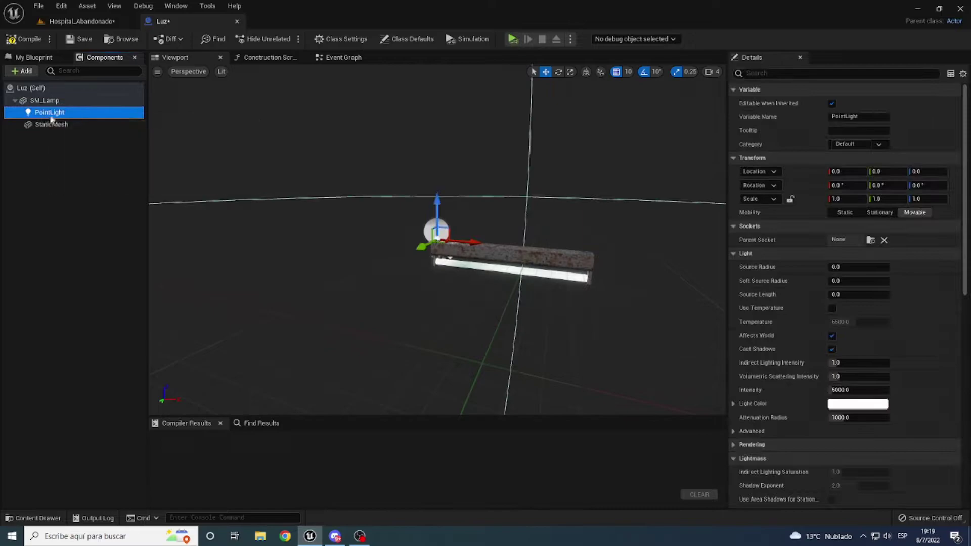
pyautogui.moveTo(71, 160); pyautogui.dragTo(61, 125)
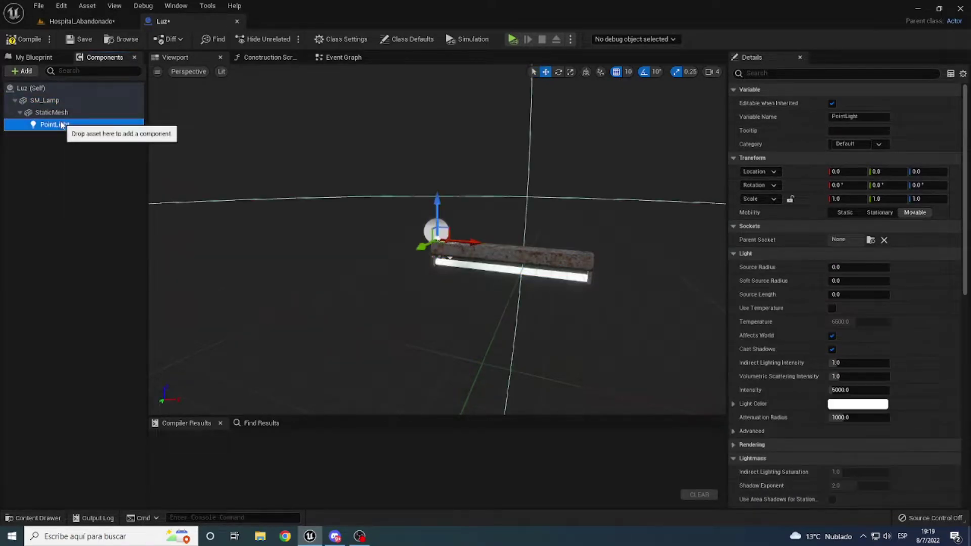
# - Place a Luz lamp on the room's ceiling in the Hospital_Abandonado level
pyautogui.click(81, 22)
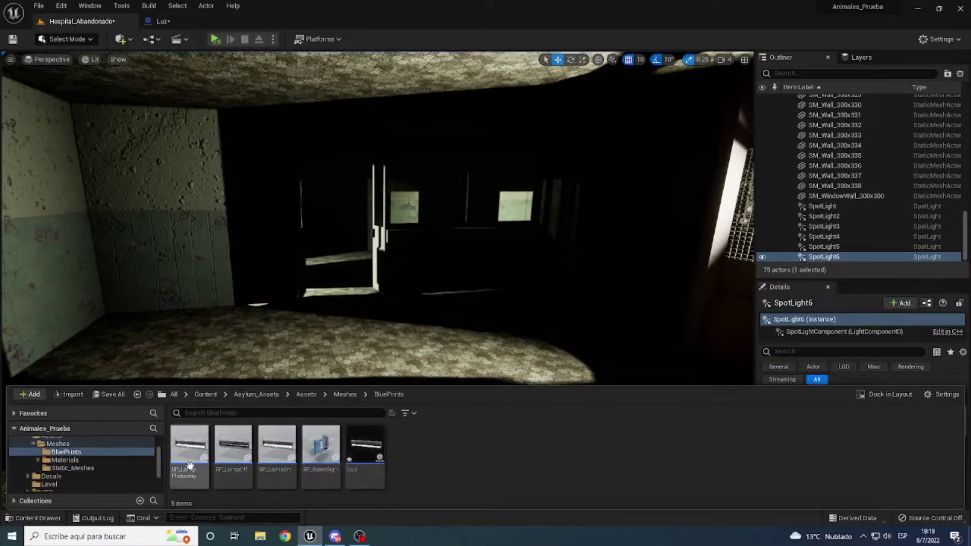
pyautogui.moveTo(309, 471); pyautogui.dragTo(237, 221)
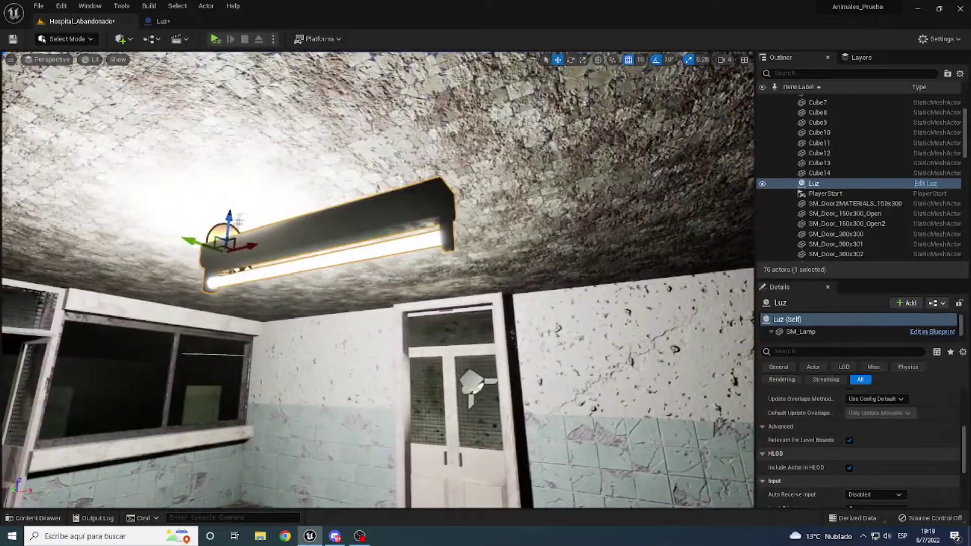
pyautogui.moveTo(237, 221); pyautogui.dragTo(238, 303, button='right')
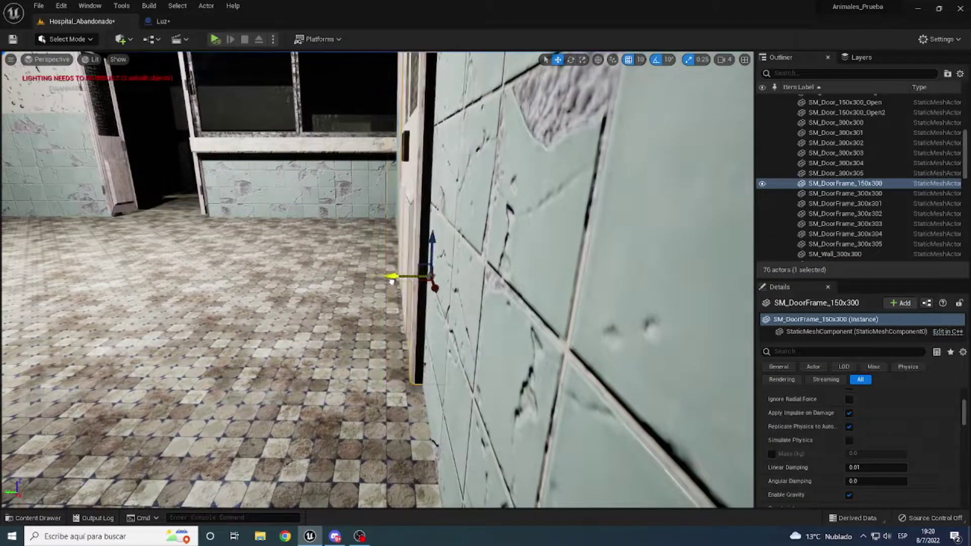
pyautogui.moveTo(384, 281)
pyautogui.mouseDown(button='right')
pyautogui.moveTo(327, 296)
pyautogui.moveTo(323, 217)
pyautogui.mouseUp(button='right')
pyautogui.click(385, 281)
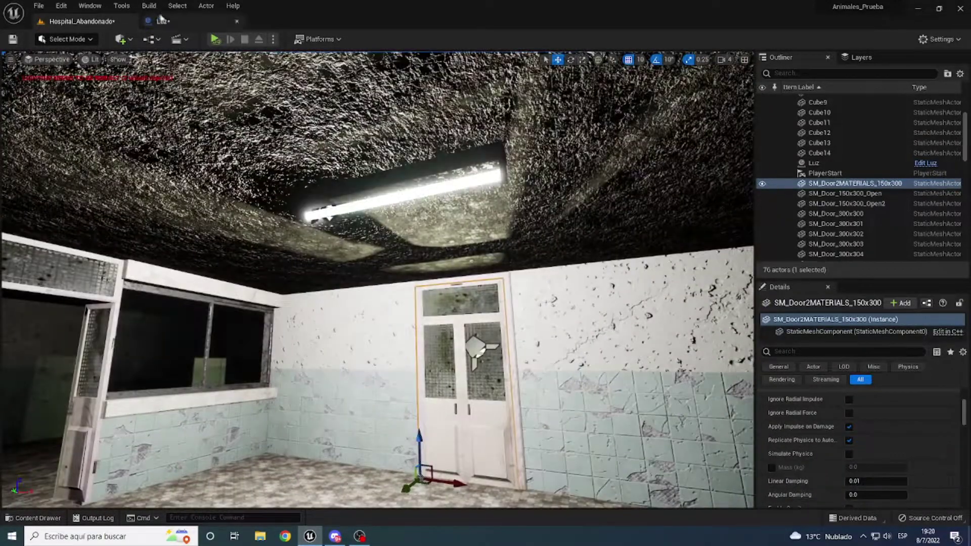
# - Tint the Luz point light colour pink
pyautogui.moveTo(162, 22); pyautogui.dragTo(483, 355)
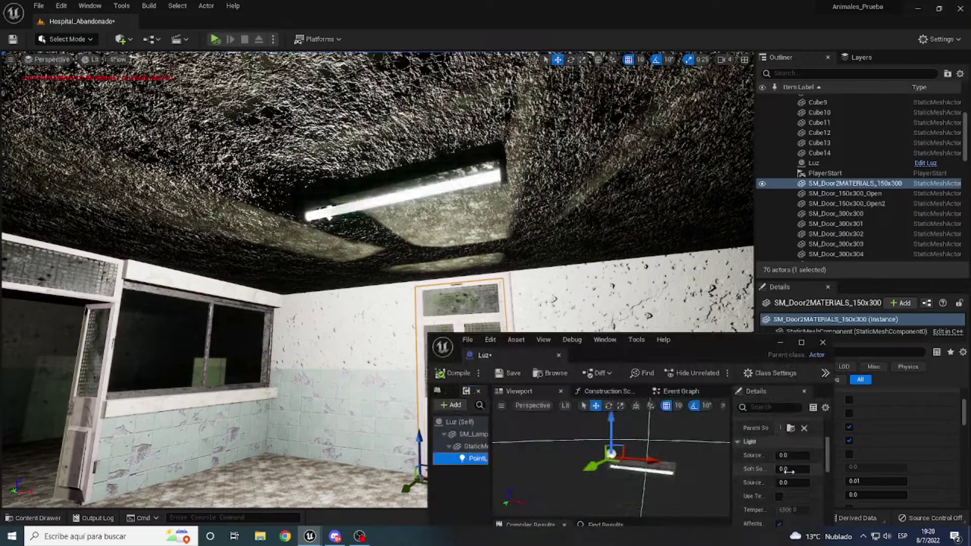
pyautogui.scroll(-2, 788, 471)
pyautogui.click(796, 511)
pyautogui.moveTo(623, 344); pyautogui.dragTo(641, 347)
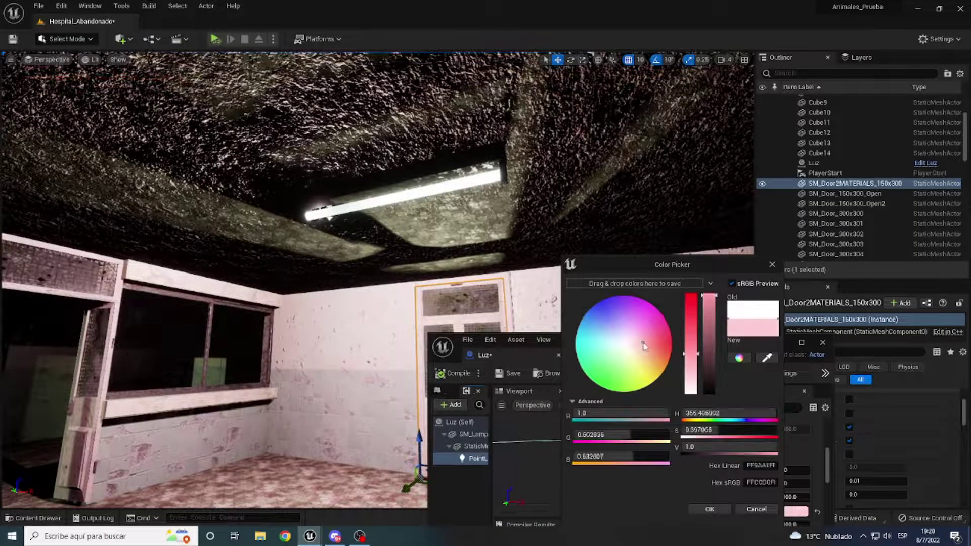
pyautogui.click(709, 508)
# - Set the point light intensity to 300 and compile the Luz blueprint
pyautogui.press('Return')
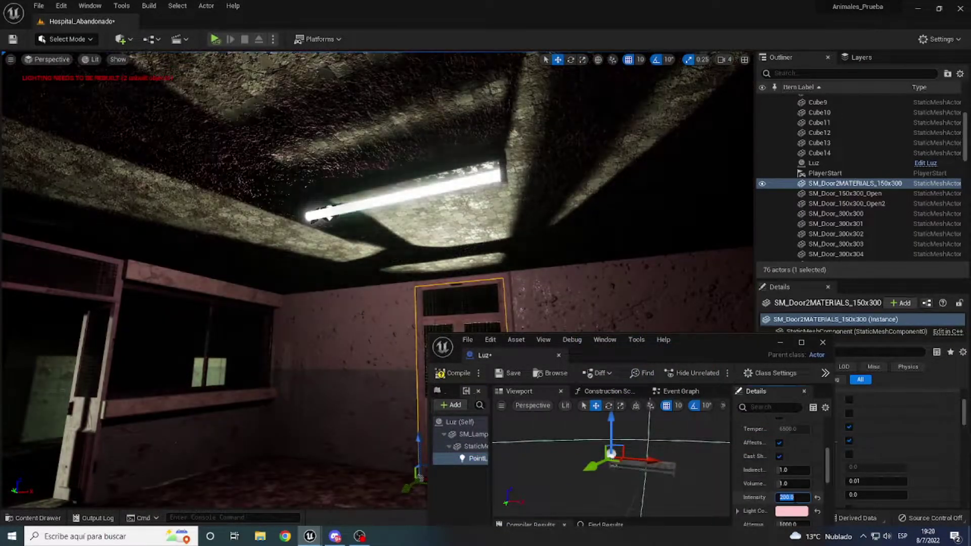
pyautogui.click(447, 374)
pyautogui.moveTo(708, 340); pyautogui.dragTo(136, 6)
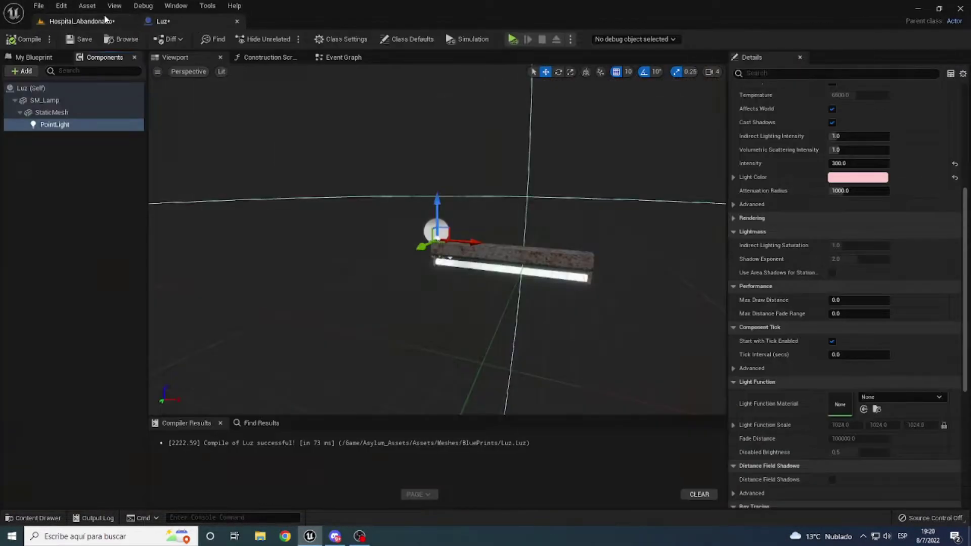
pyautogui.click(81, 21)
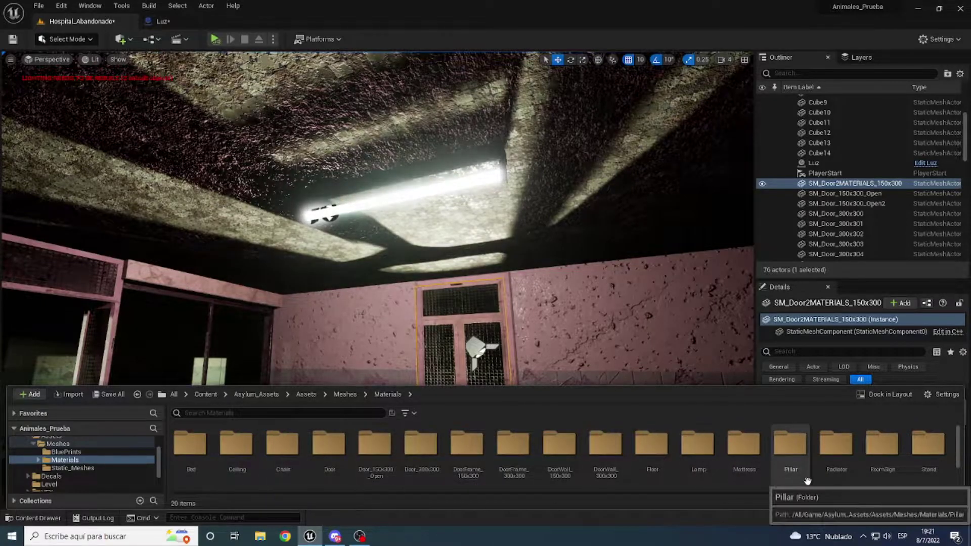
# - Assign MI_LightFunctionMAT_Inst as the Luz point light's Light Function Material
pyautogui.doubleClick(699, 445)
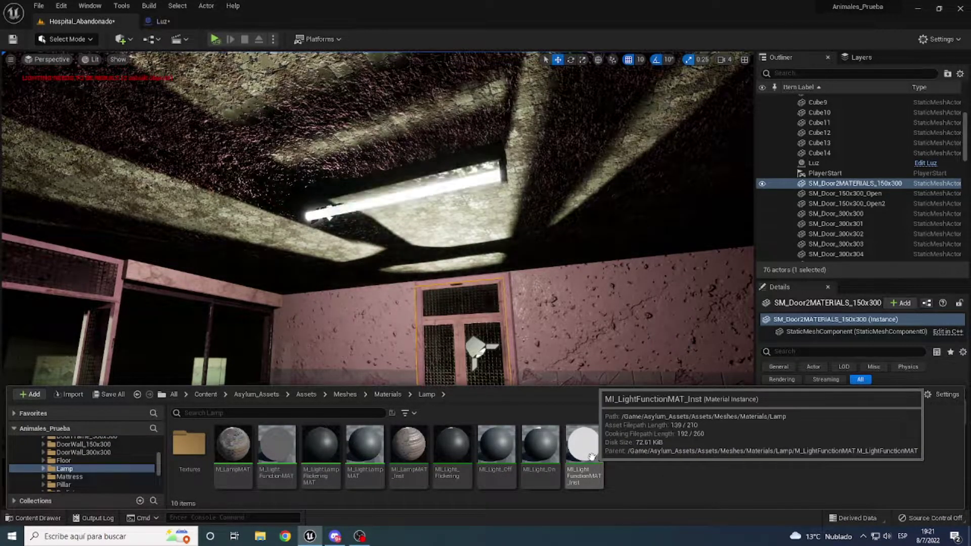
pyautogui.moveTo(159, 24); pyautogui.dragTo(871, 408)
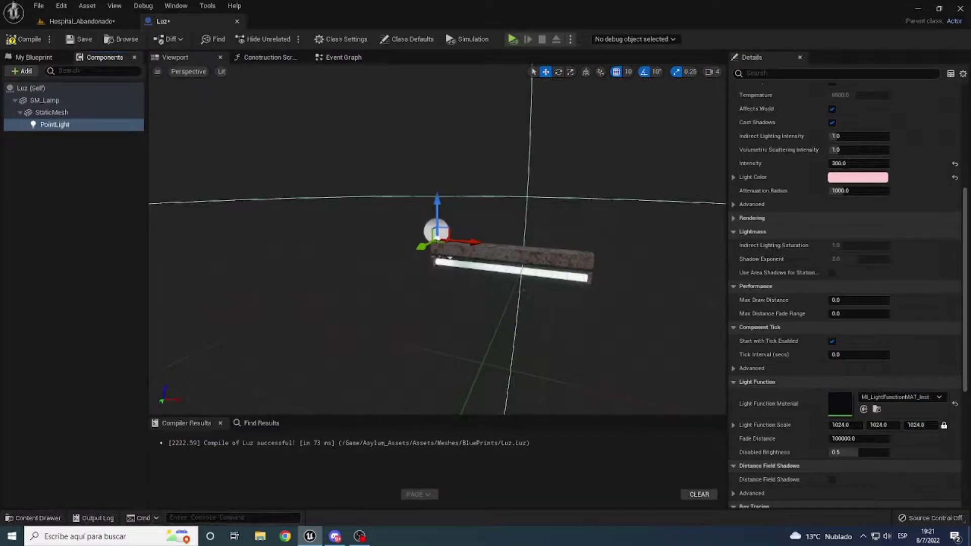
pyautogui.click(449, 197)
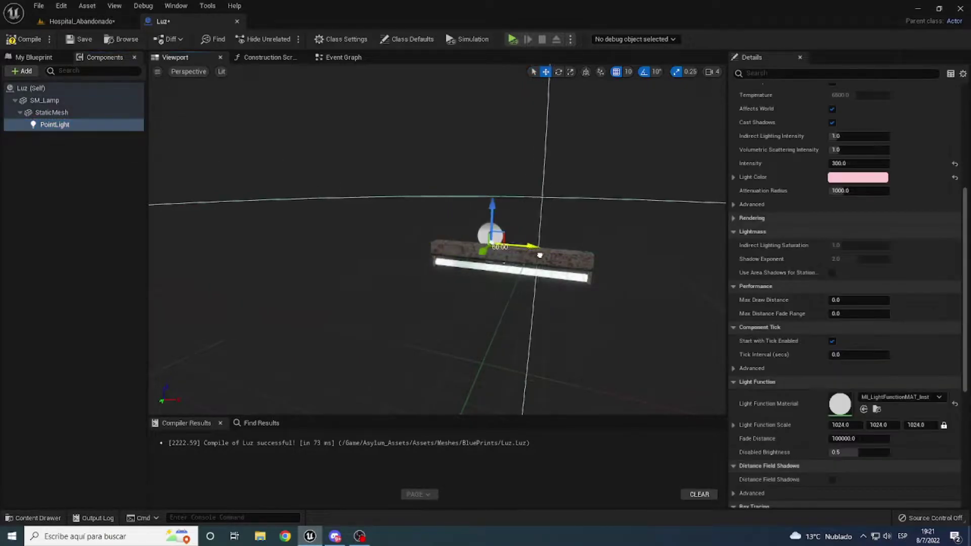
pyautogui.click(81, 21)
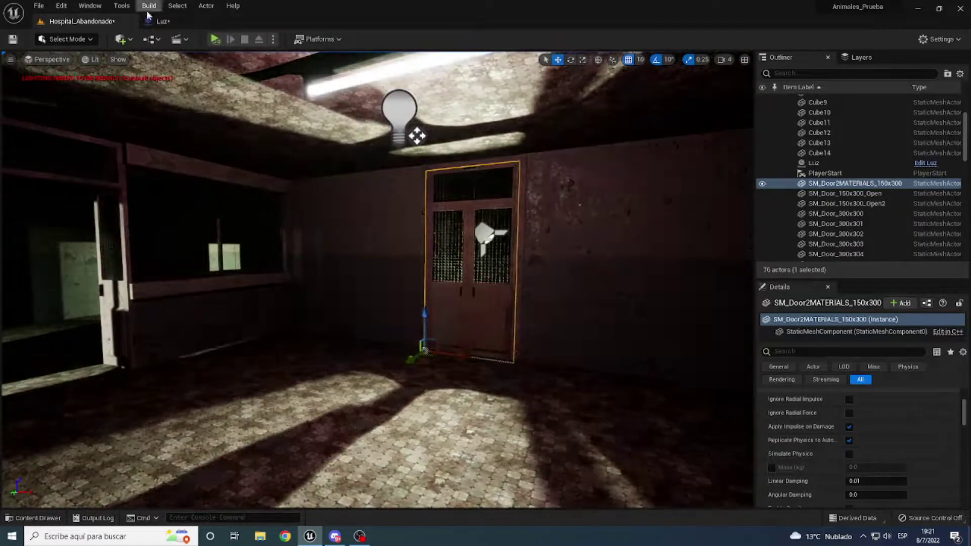
pyautogui.click(161, 21)
pyautogui.click(81, 21)
# - Enable Flickering in MI_LightFunctionMAT_Inst and set its value to 0.3
pyautogui.hotkey('ctrl', 'space')
pyautogui.doubleClick(581, 445)
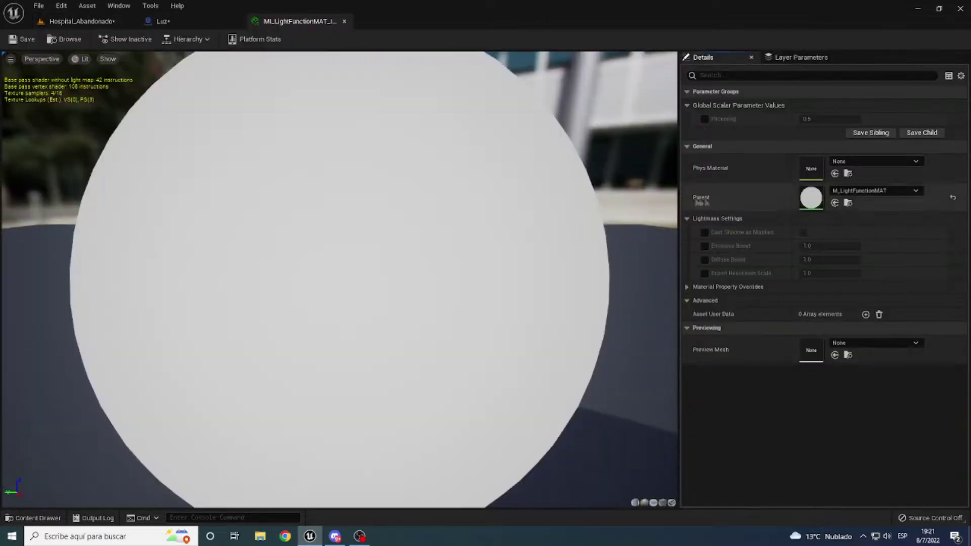
pyautogui.click(705, 120)
pyautogui.moveTo(299, 21); pyautogui.dragTo(526, 299)
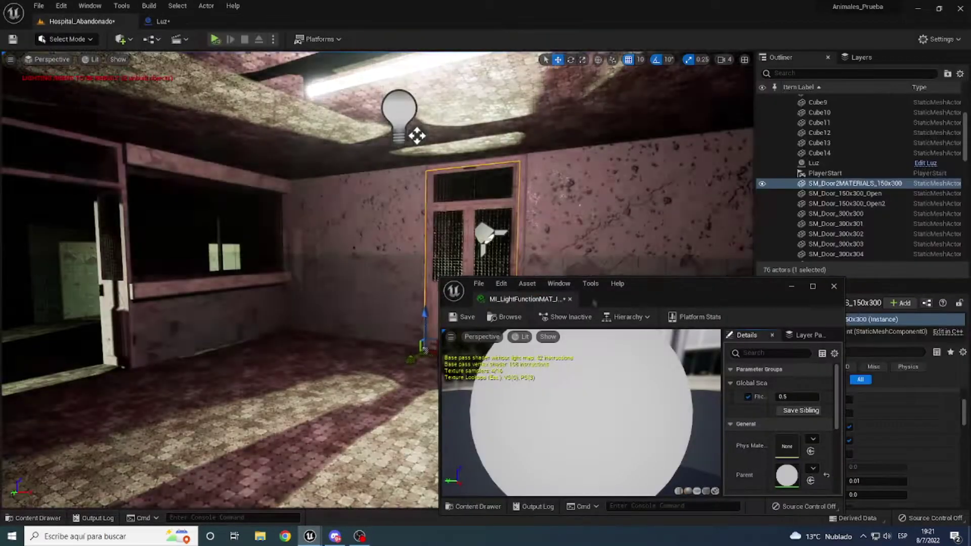
pyautogui.moveTo(594, 303); pyautogui.dragTo(556, 289)
pyautogui.click(757, 382)
pyautogui.write('0.2')
pyautogui.press('Return')
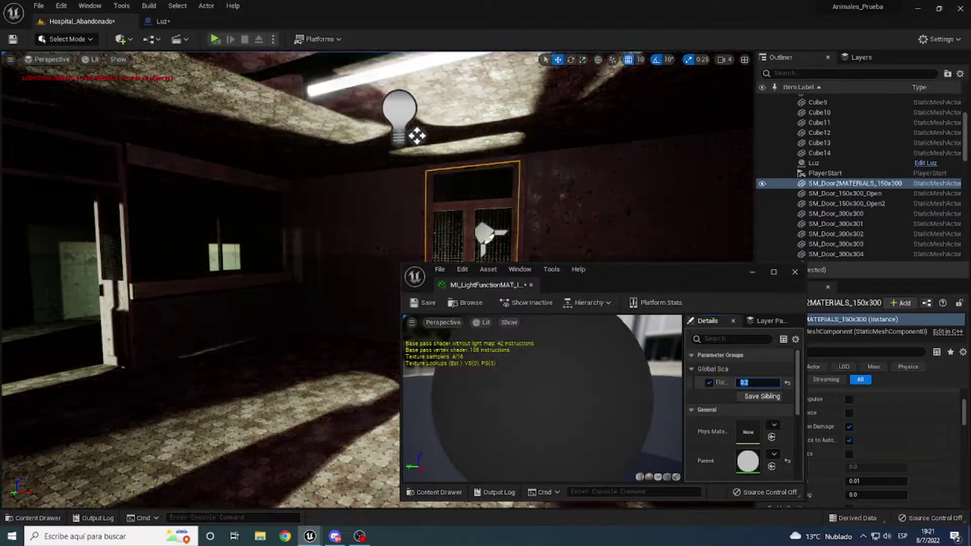
pyautogui.write('0.3')
pyautogui.press('Return')
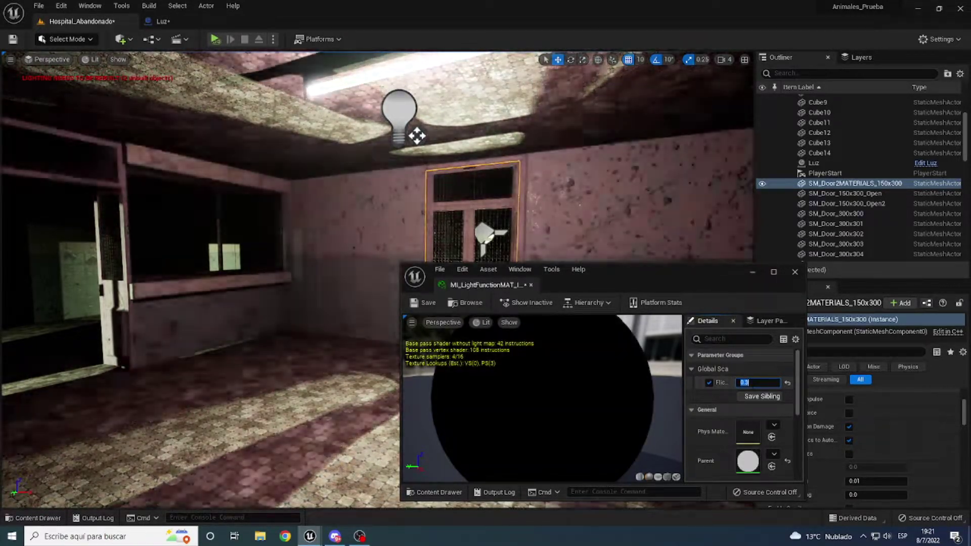
pyautogui.click(530, 285)
# - Run Build Lighting Only to rebuild the level lighting
pyautogui.click(150, 6)
pyautogui.click(197, 41)
pyautogui.moveTo(217, 161); pyautogui.dragTo(217, 161, button='right')
# - Lower the Luz light's attenuation radius to about 600.74
pyautogui.click(162, 21)
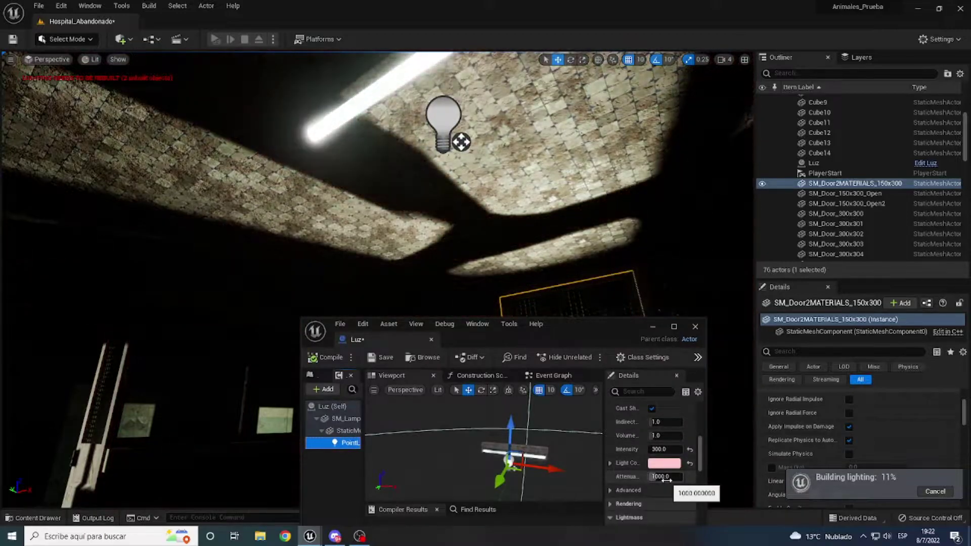
pyautogui.moveTo(666, 480); pyautogui.dragTo(633, 480)
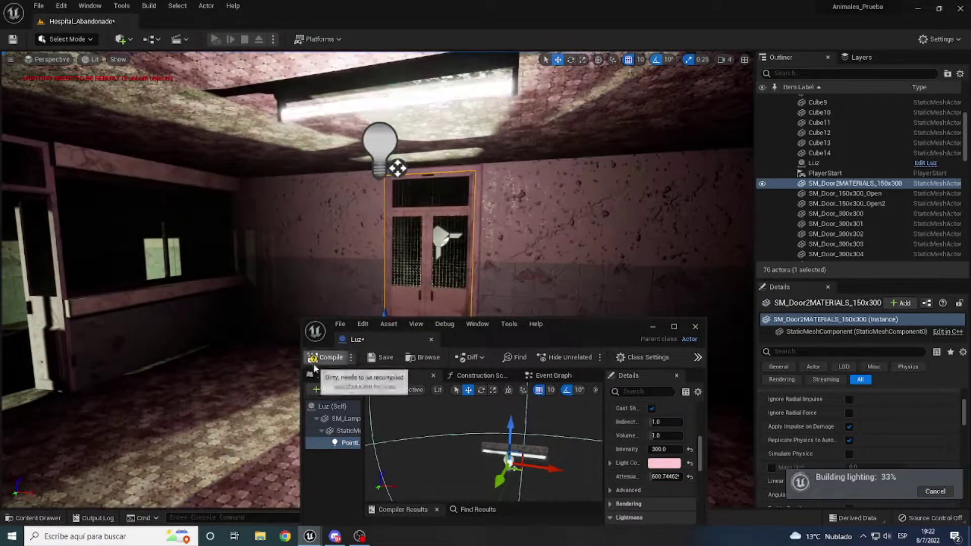
pyautogui.click(158, 48)
# - Duplicate the Luz blueprint as Luz2, open it and compile
pyautogui.click(33, 517)
pyautogui.doubleClick(698, 471)
pyautogui.click(365, 445)
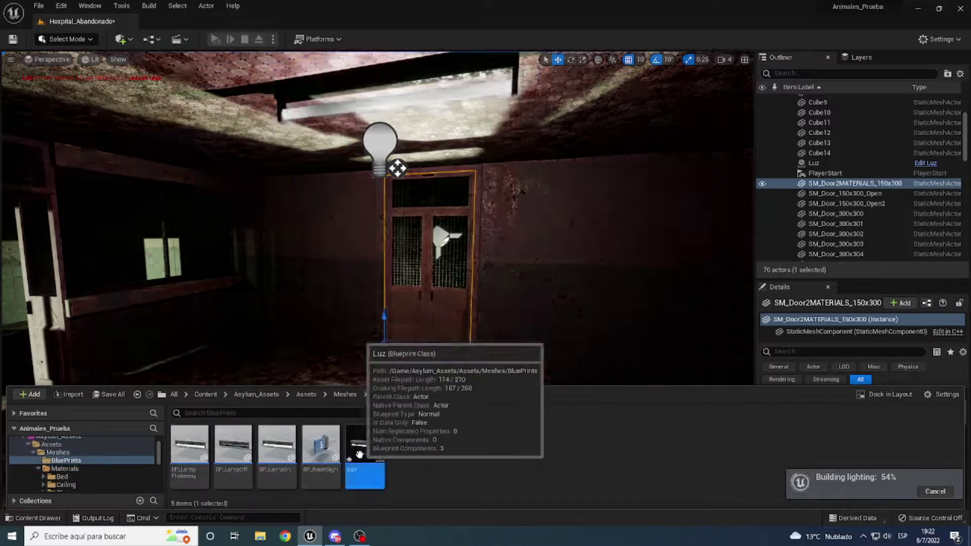
pyautogui.rightClick(365, 445)
pyautogui.click(413, 256)
pyautogui.press('Return')
pyautogui.doubleClick(408, 445)
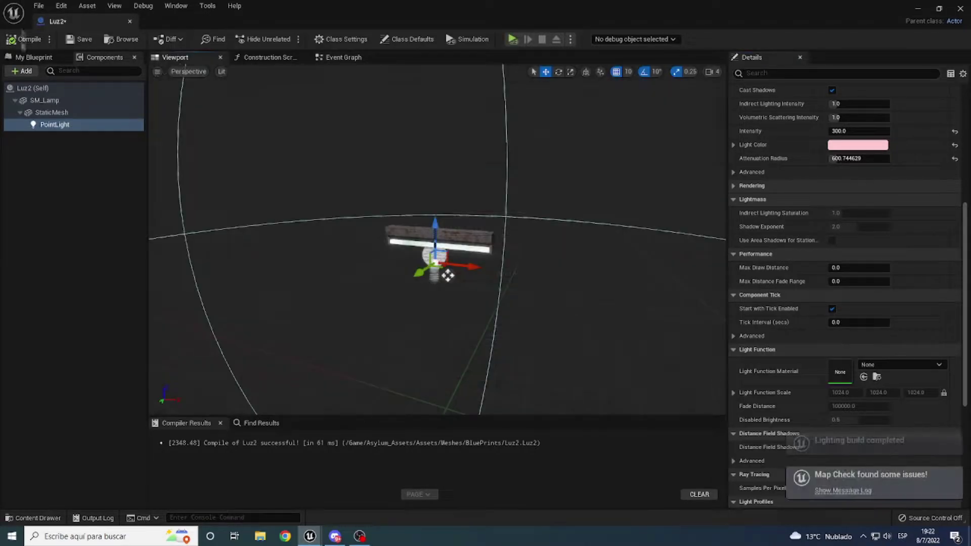
pyautogui.click(130, 22)
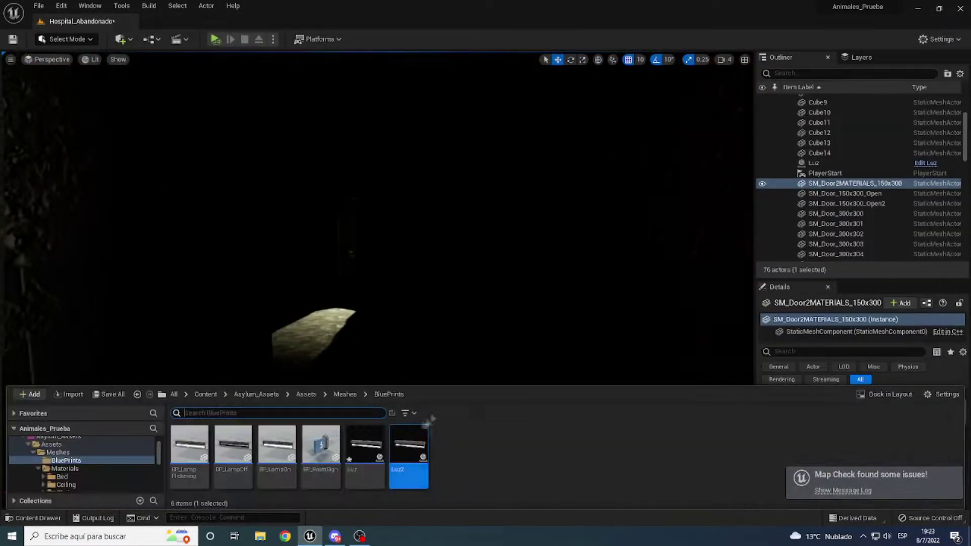
# - Place a Luz2 lamp in the corridor and open the Luz2 blueprint
pyautogui.moveTo(409, 445); pyautogui.dragTo(391, 358)
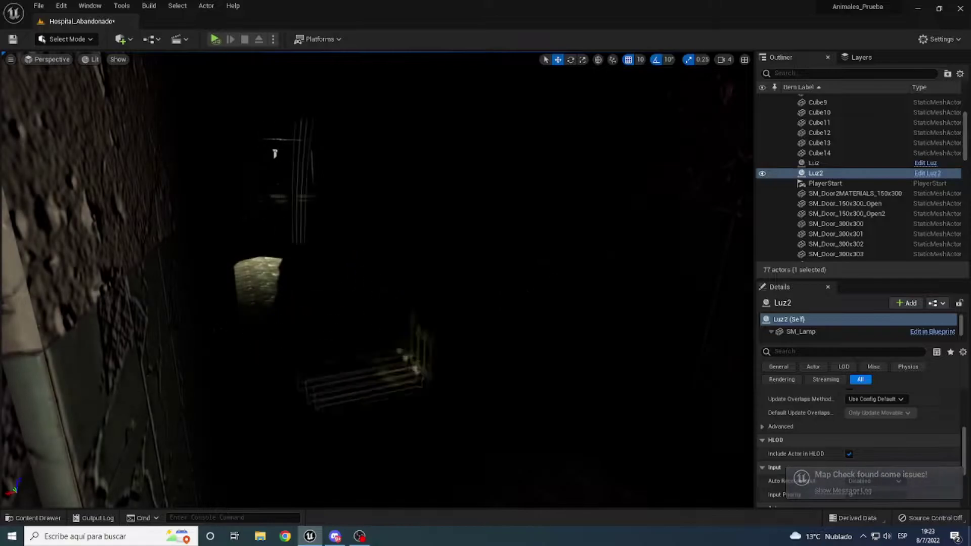
pyautogui.moveTo(376, 278); pyautogui.dragTo(372, 160, button='right')
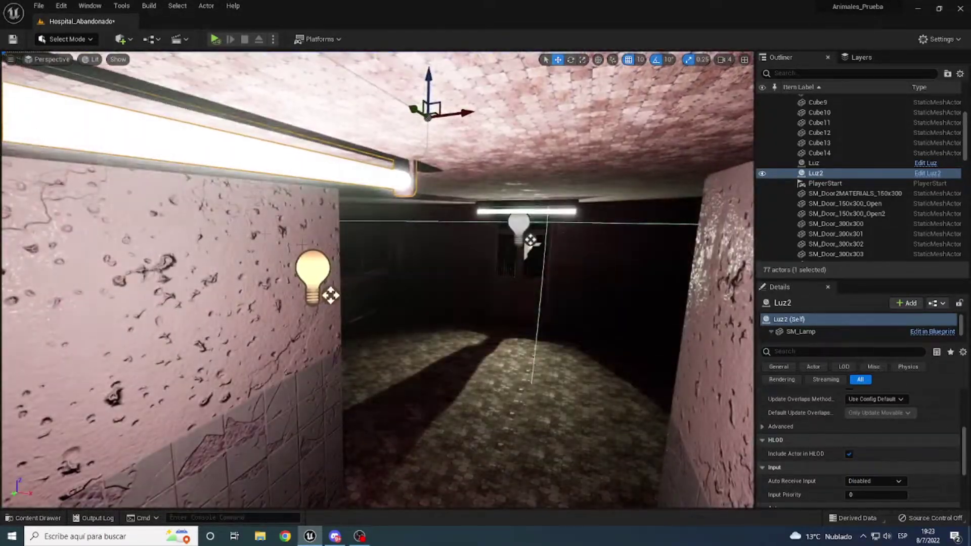
pyautogui.hotkey('ctrl', 'b')
pyautogui.doubleClick(406, 466)
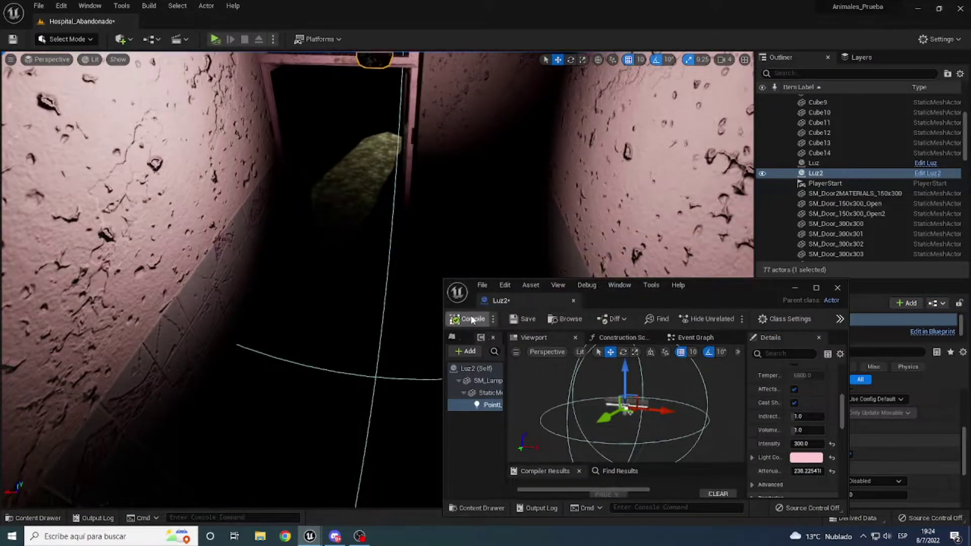
# - Play the level, inspect the Luz2 and Luz lamps, then open the Luz blueprint
pyautogui.click(933, 280)
pyautogui.click(215, 39)
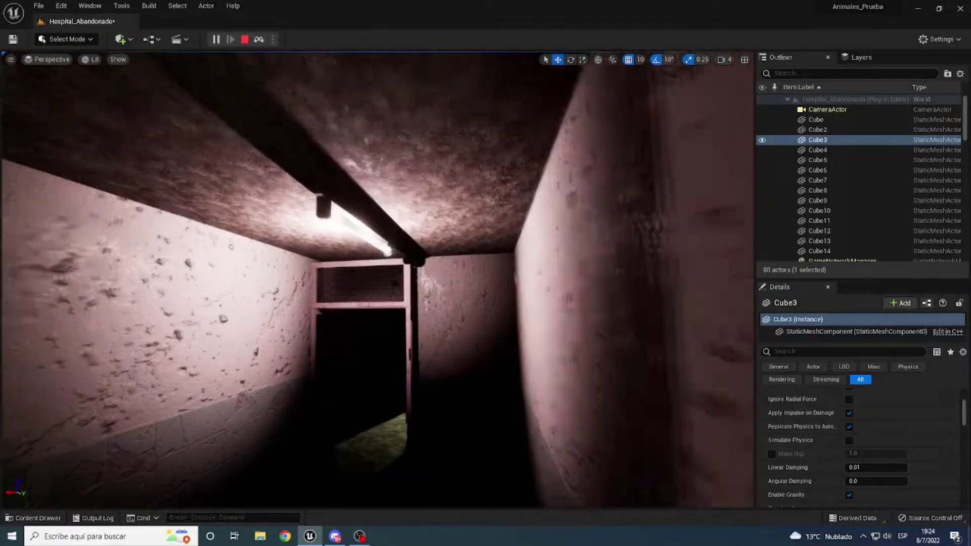
pyautogui.click(357, 234)
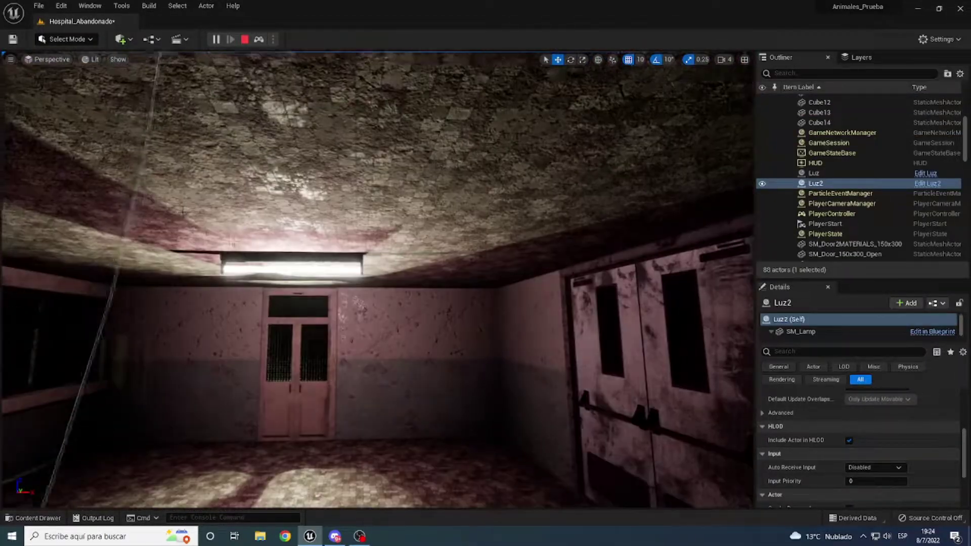
pyautogui.click(439, 248)
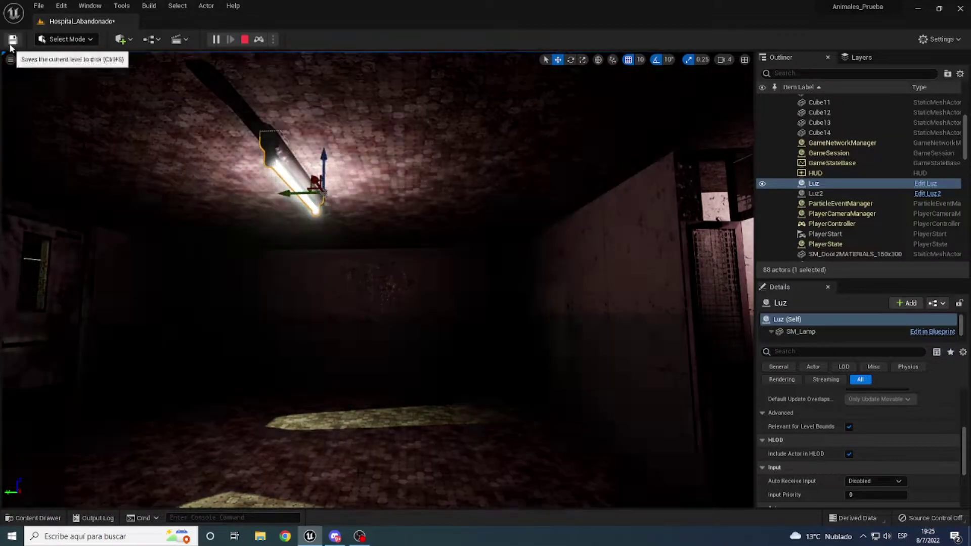
pyautogui.hotkey('ctrl', 'space')
pyautogui.doubleClick(364, 468)
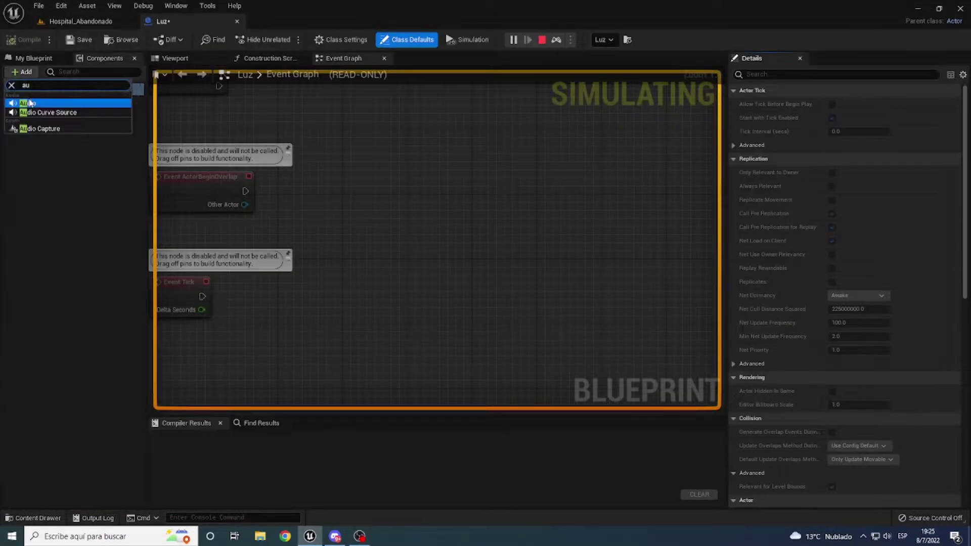
# - Add an Audio component to the Luz lamp blueprint
pyautogui.click(29, 102)
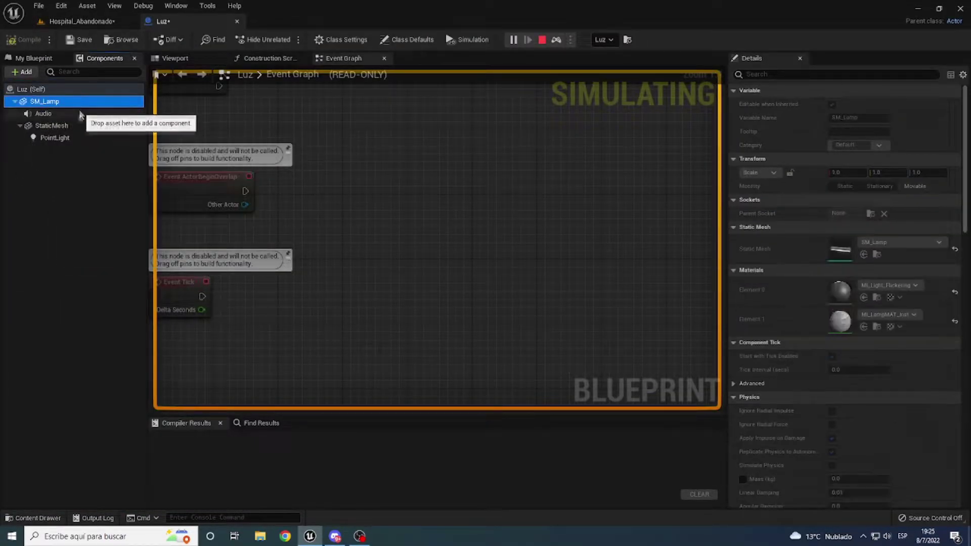
pyautogui.doubleClick(45, 137)
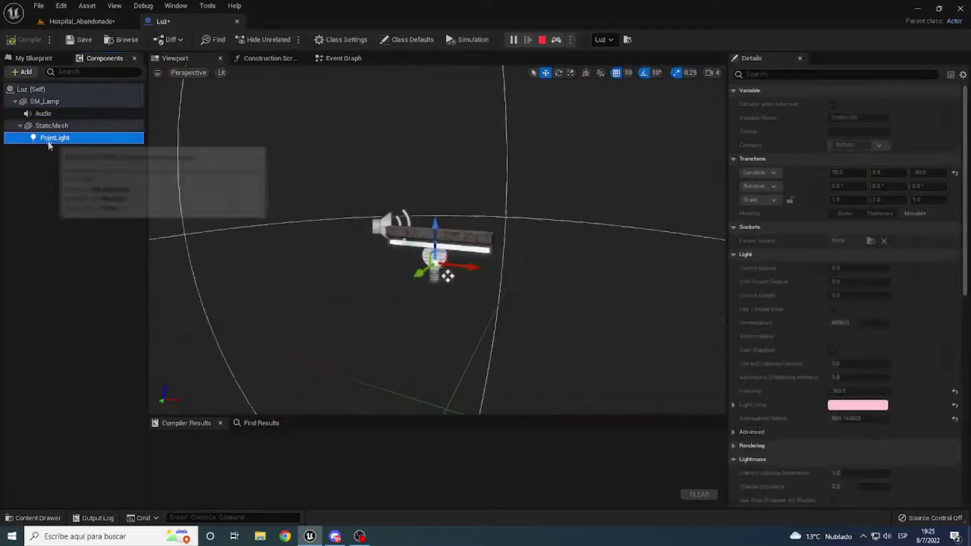
pyautogui.click(51, 116)
pyautogui.scroll(-5, 757, 243)
pyautogui.click(89, 115)
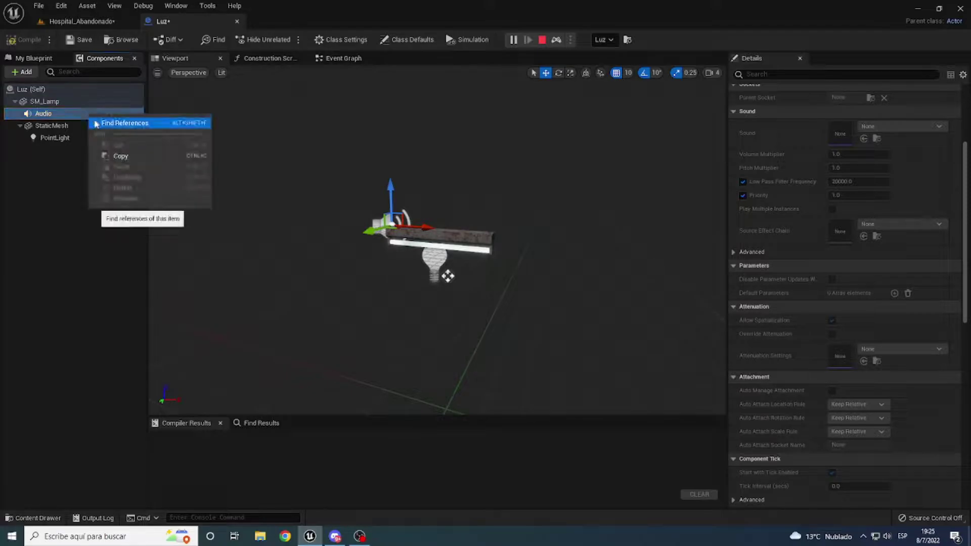
# - Reopen the Luz blueprint and inspect its StaticMesh component settings
pyautogui.click(236, 21)
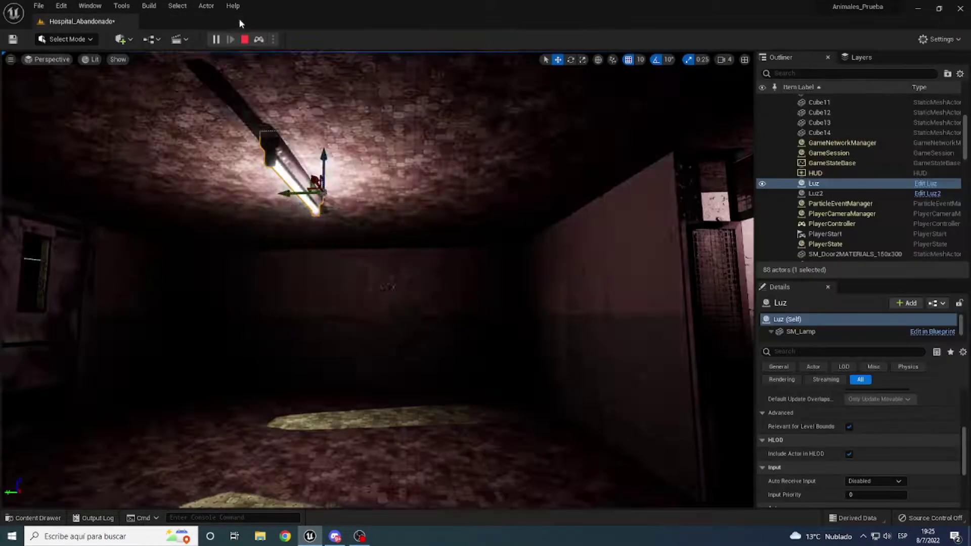
pyautogui.click(33, 518)
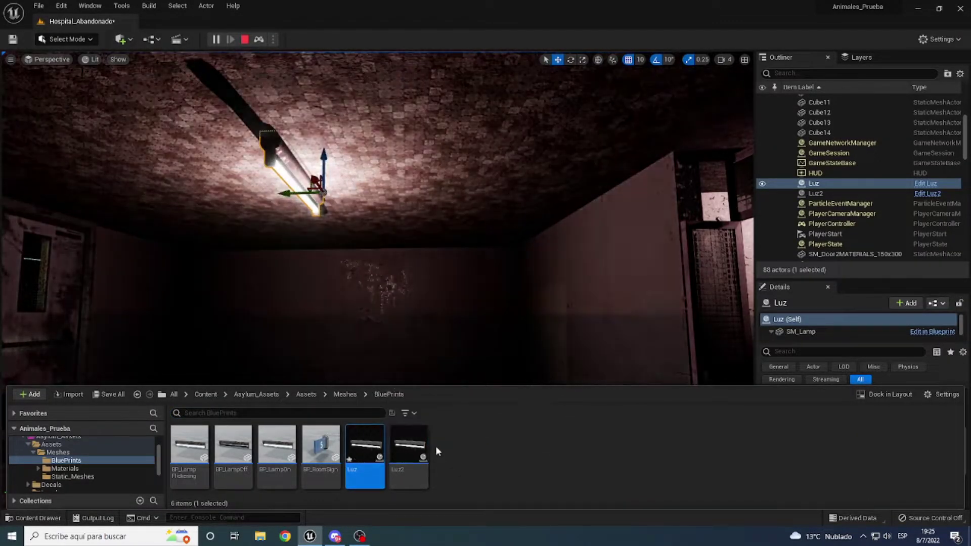
pyautogui.rightClick(370, 453)
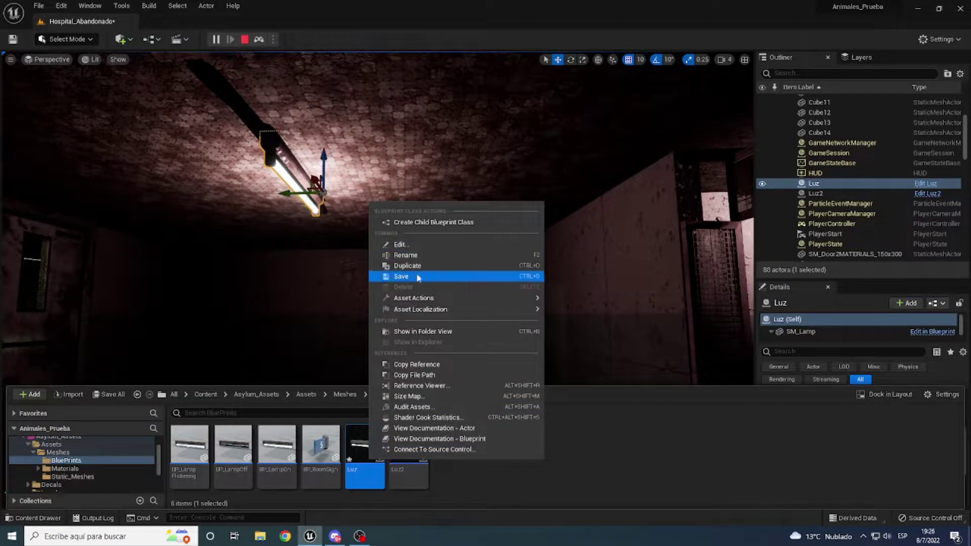
pyautogui.click(417, 277)
pyautogui.doubleClick(367, 460)
pyautogui.click(65, 127)
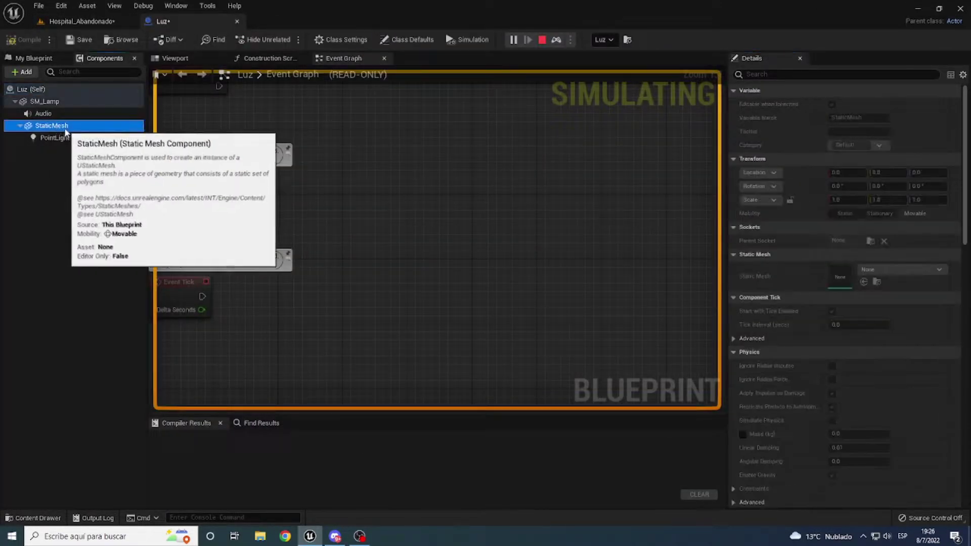
pyautogui.click(95, 22)
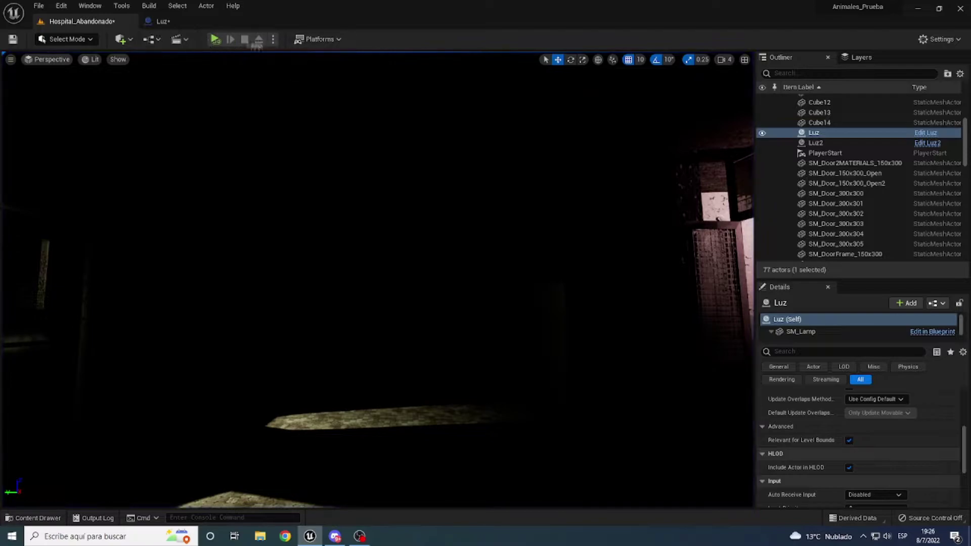
# - Set the Luz Audio component's sound to Light02_Cue and test it in play
pyautogui.click(33, 518)
pyautogui.doubleClick(368, 460)
pyautogui.click(68, 115)
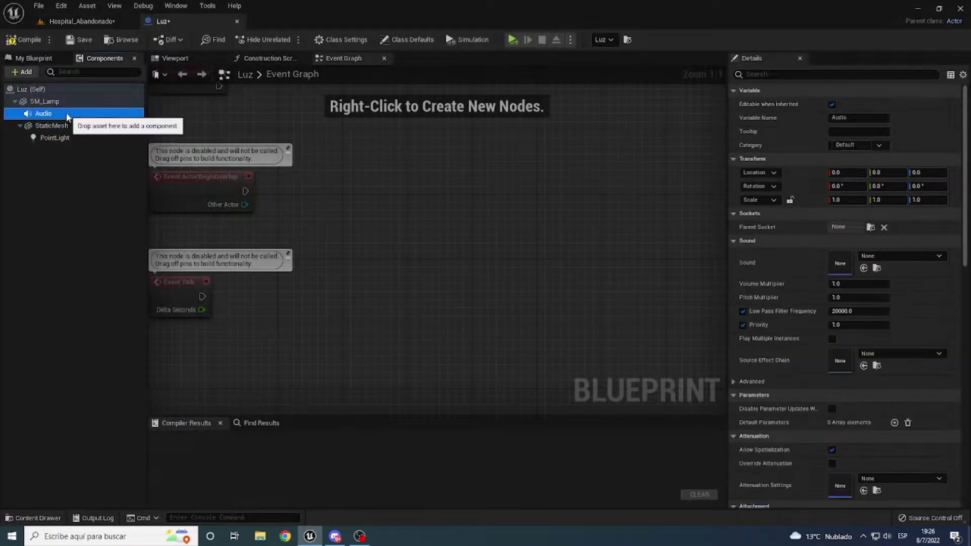
pyautogui.click(870, 257)
pyautogui.write('cue')
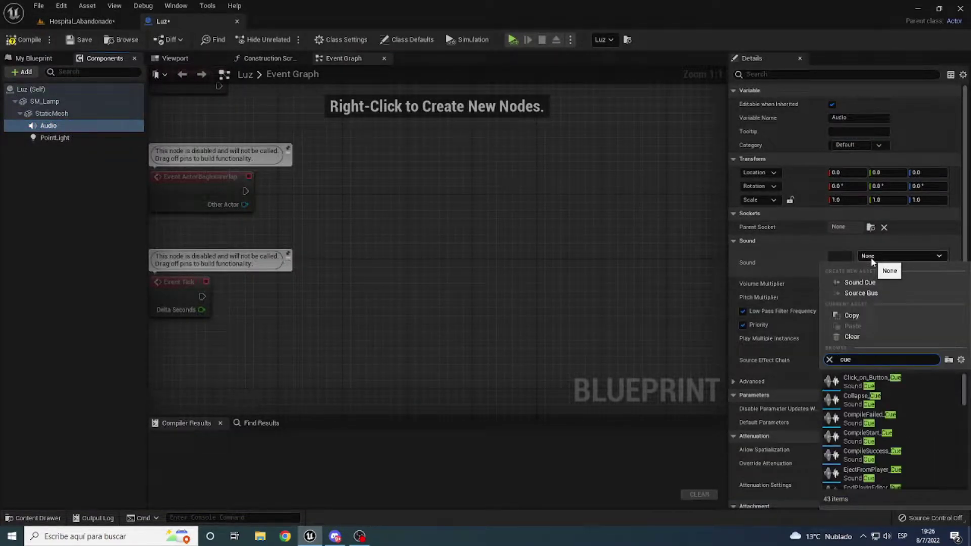
pyautogui.scroll(-5, 888, 455)
pyautogui.click(880, 458)
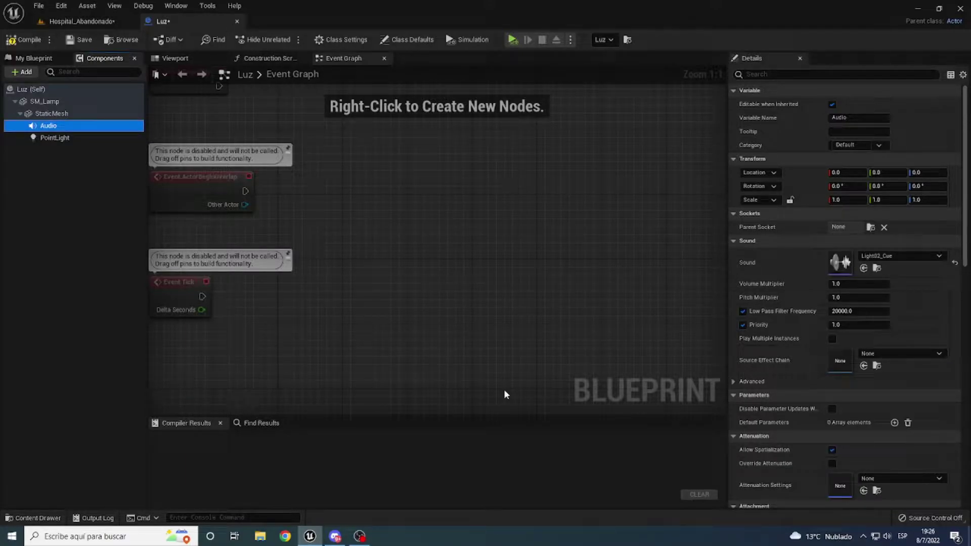
pyautogui.hotkey('alt', 'p')
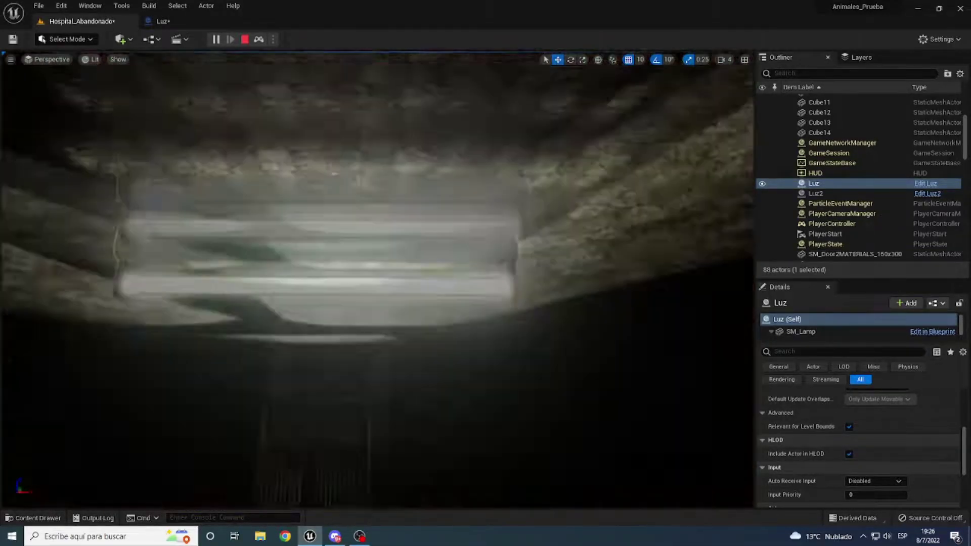
pyautogui.press('Escape')
# - Add an Audio component to Luz2 with Light02_Cue as its sound
pyautogui.hotkey('ctrl', 'space')
pyautogui.doubleClick(401, 463)
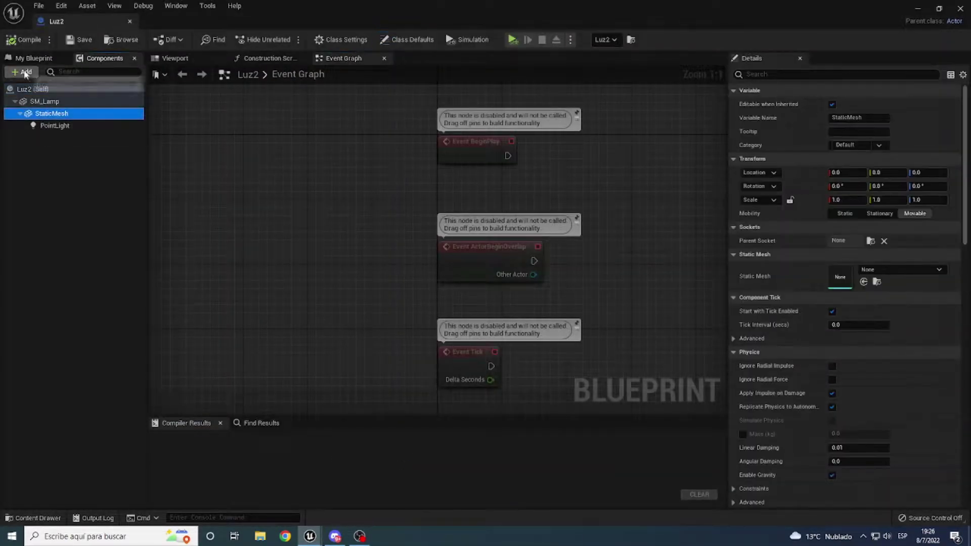
pyautogui.click(28, 206)
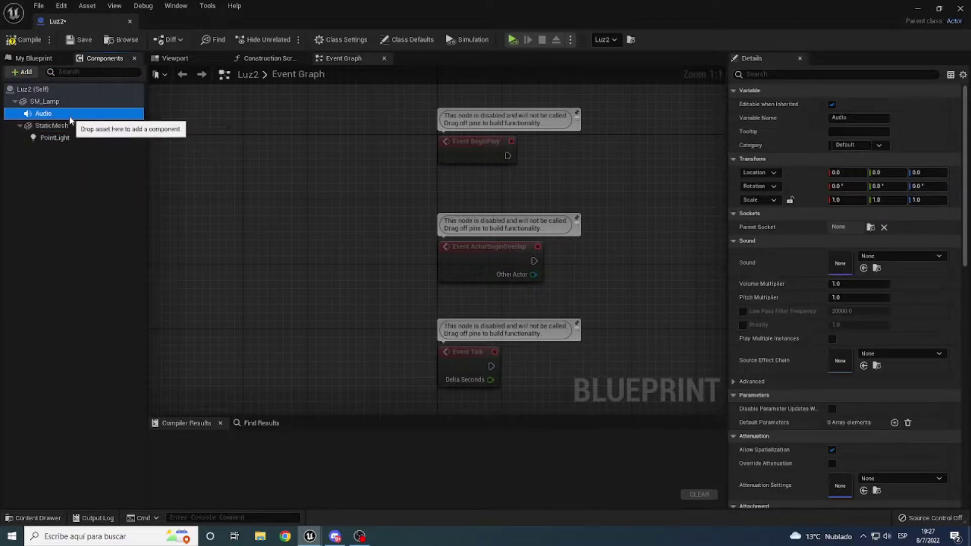
pyautogui.click(874, 255)
pyautogui.write('cue')
pyautogui.scroll(-2, 866, 418)
pyautogui.click(860, 465)
# - Play the level to hear both lamps, then stop the session
pyautogui.click(131, 21)
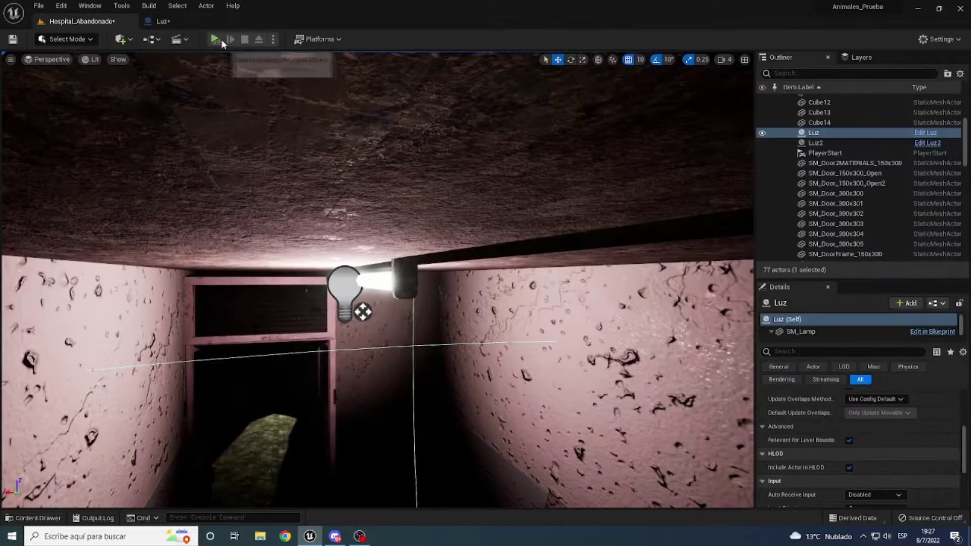
pyautogui.click(218, 39)
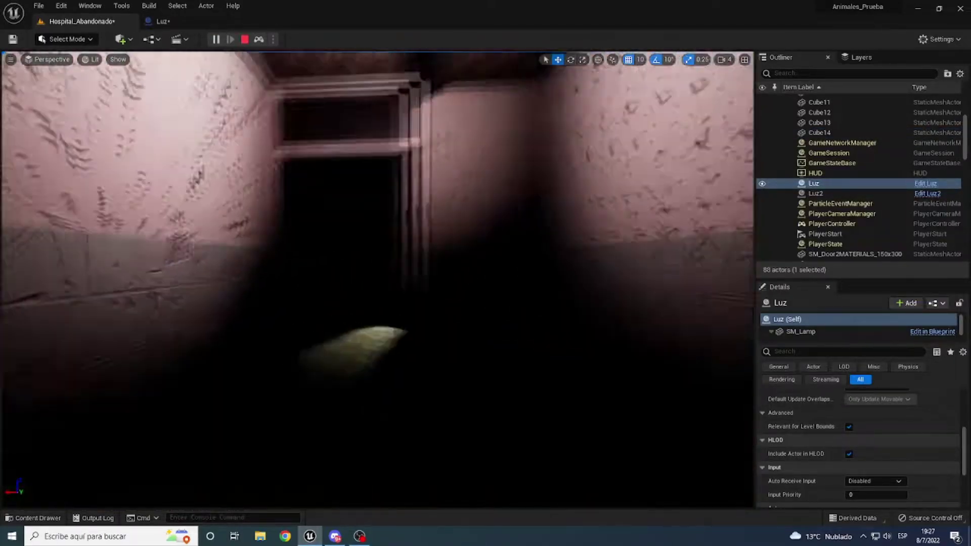
pyautogui.press('Escape')
pyautogui.hotkey('ctrl', 'space')
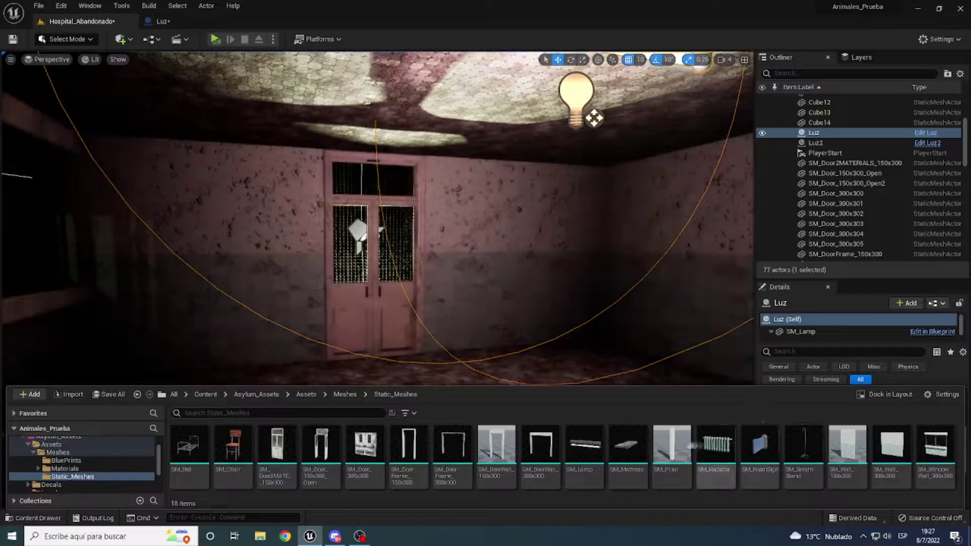
# - Place SM_Mattress mattresses on the hospital room floor
pyautogui.moveTo(627, 445); pyautogui.dragTo(435, 385)
pyautogui.moveTo(435, 384)
pyautogui.mouseDown(button='right')
pyautogui.moveTo(354, 354)
pyautogui.moveTo(354, 283)
pyautogui.mouseUp(button='right')
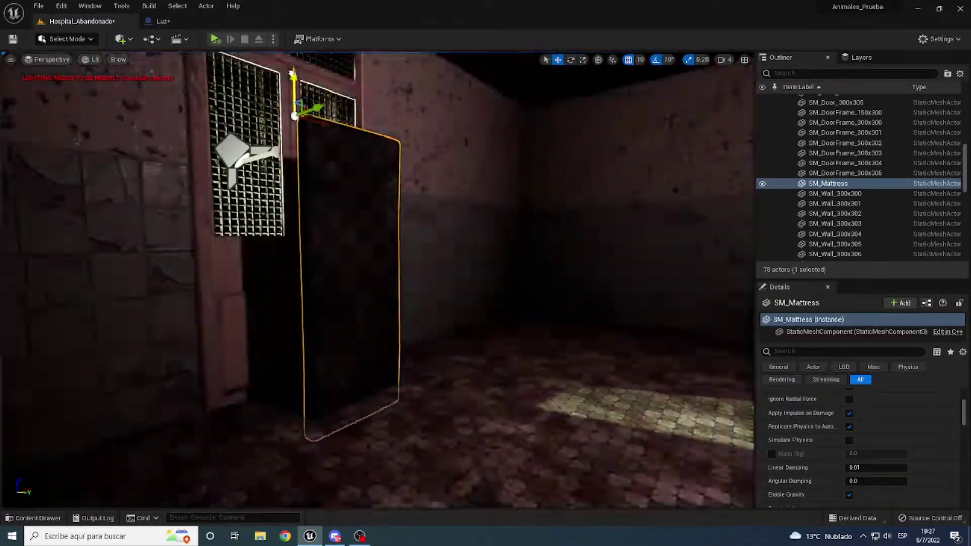
pyautogui.moveTo(291, 73)
pyautogui.mouseDown(button='right')
pyautogui.moveTo(349, 150)
pyautogui.moveTo(385, 167)
pyautogui.mouseUp(button='right')
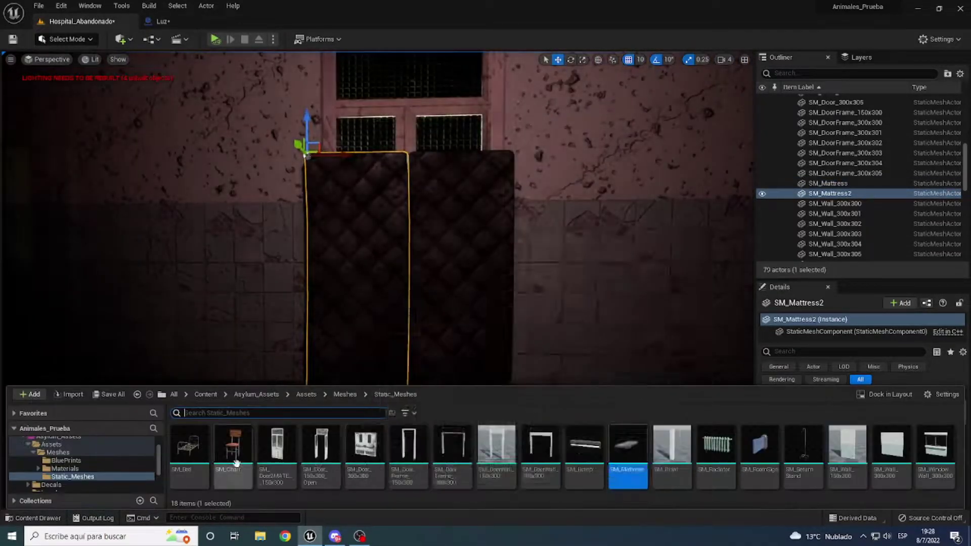
# - Add the yellow metal SM_Bed to the room and switch the viewport to Unlit
pyautogui.moveTo(236, 463); pyautogui.dragTo(394, 390)
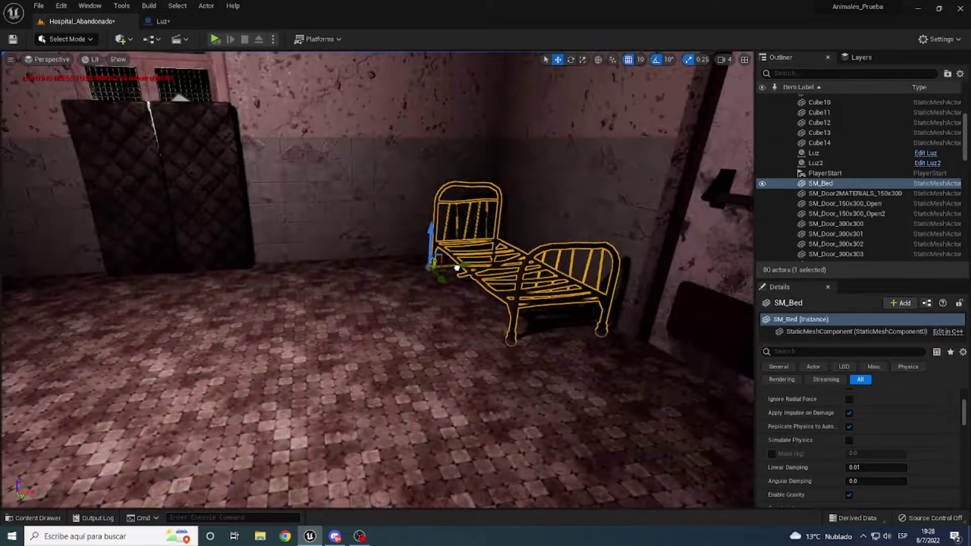
pyautogui.moveTo(378, 280); pyautogui.dragTo(354, 273, button='right')
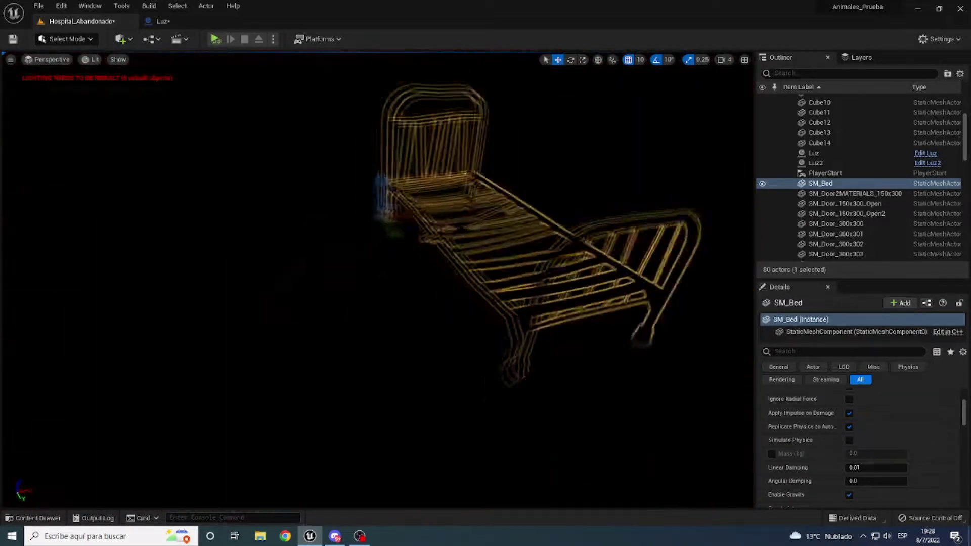
pyautogui.hotkey('alt', '3')
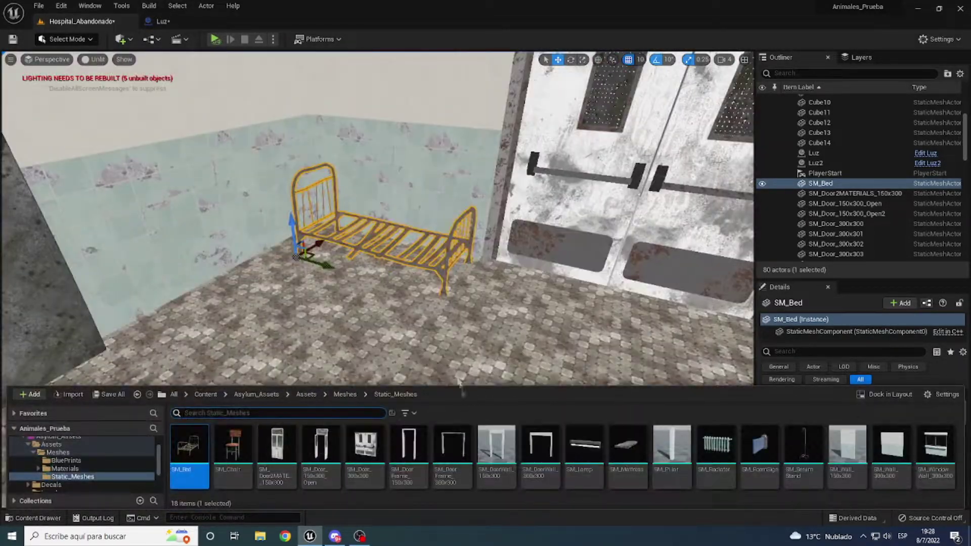
# - Place SM_Radiator against the wall and rotate the SM_SerumStand into position
pyautogui.moveTo(796, 478); pyautogui.dragTo(293, 342)
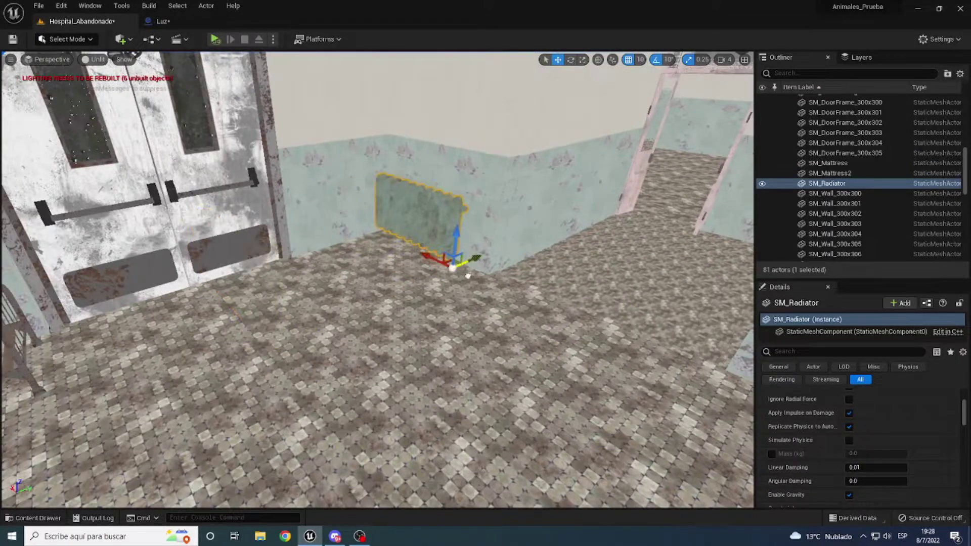
pyautogui.press('f')
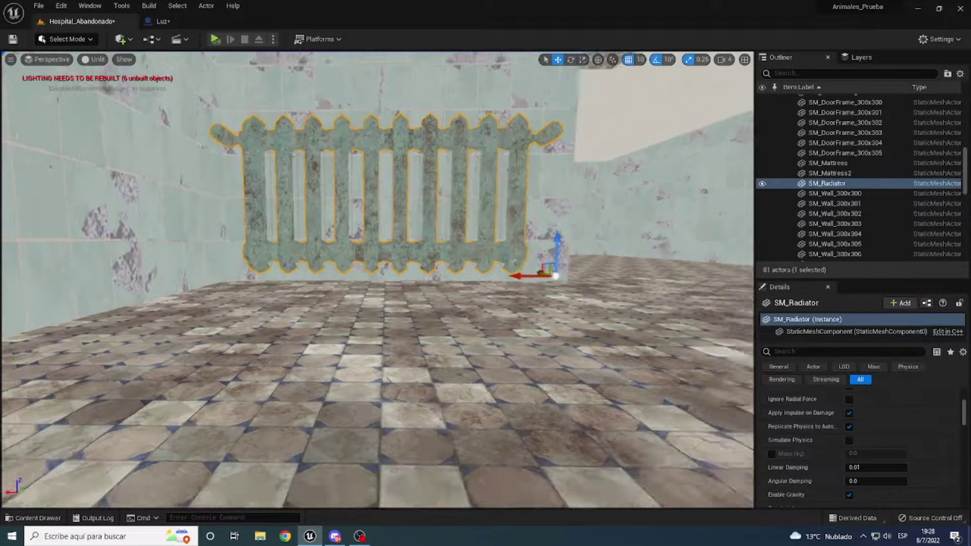
pyautogui.hotkey('ctrl', 'space')
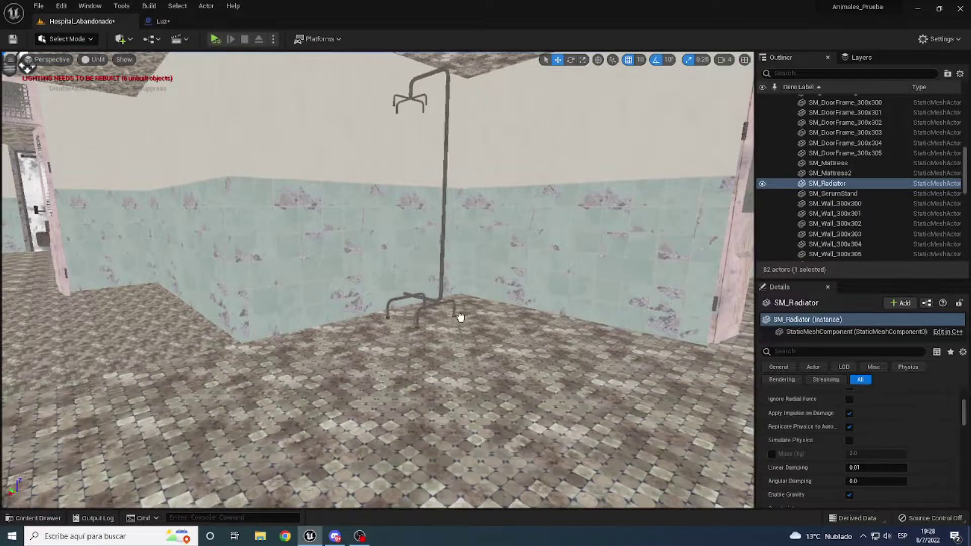
pyautogui.click(460, 318)
pyautogui.press('f')
pyautogui.press('e')
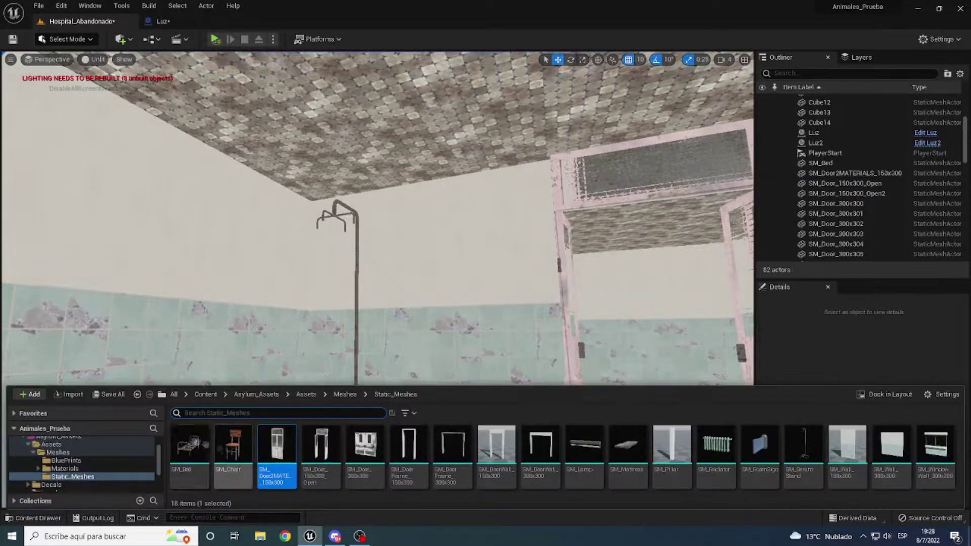
# - Place and rotate SM_Chair by the window, then Alt-drag duplicates into a row of four
pyautogui.click(475, 462)
pyautogui.press('f')
pyautogui.press('e')
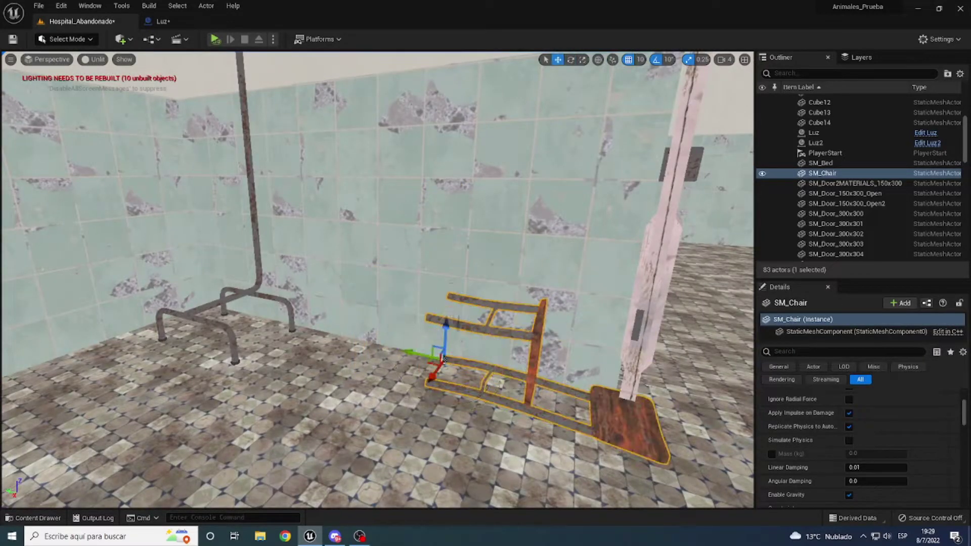
pyautogui.hotkey('ctrl', 'space')
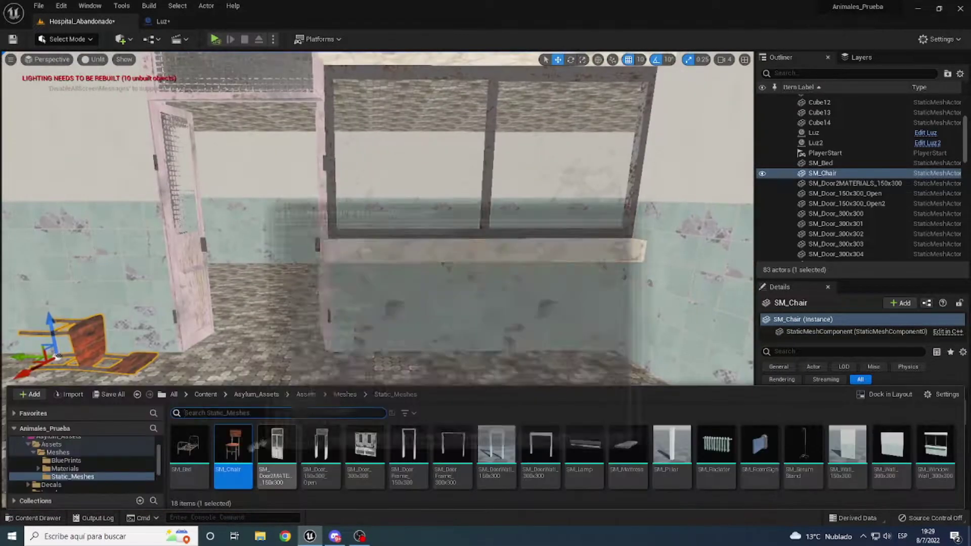
pyautogui.moveTo(229, 467); pyautogui.dragTo(513, 357)
pyautogui.press('f')
pyautogui.press('e')
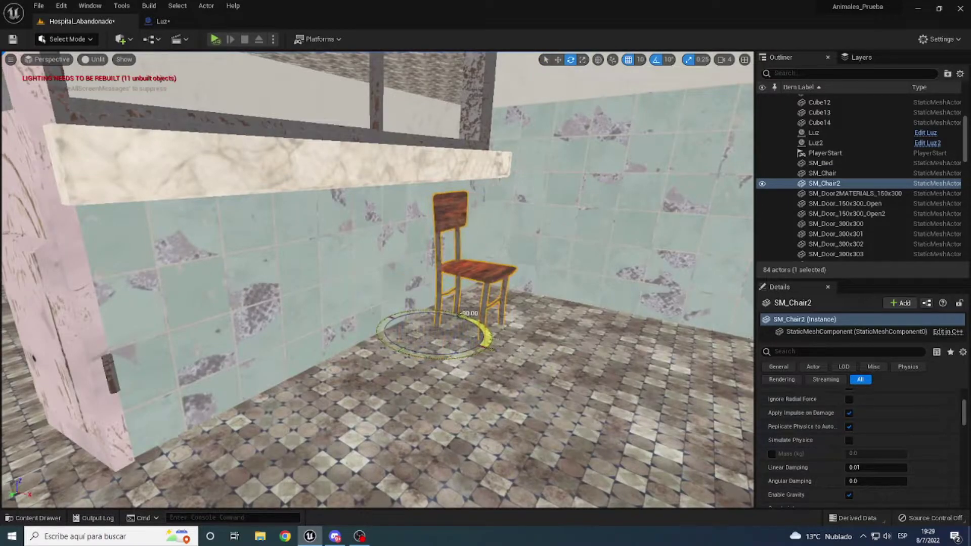
pyautogui.press('w')
pyautogui.scroll(-3, 378, 280)
pyautogui.moveTo(374, 349)
pyautogui.keyDown('alt'); pyautogui.mouseDown()
pyautogui.moveTo(278, 349)
pyautogui.moveTo(131, 380)
pyautogui.mouseUp(); pyautogui.keyUp('alt')
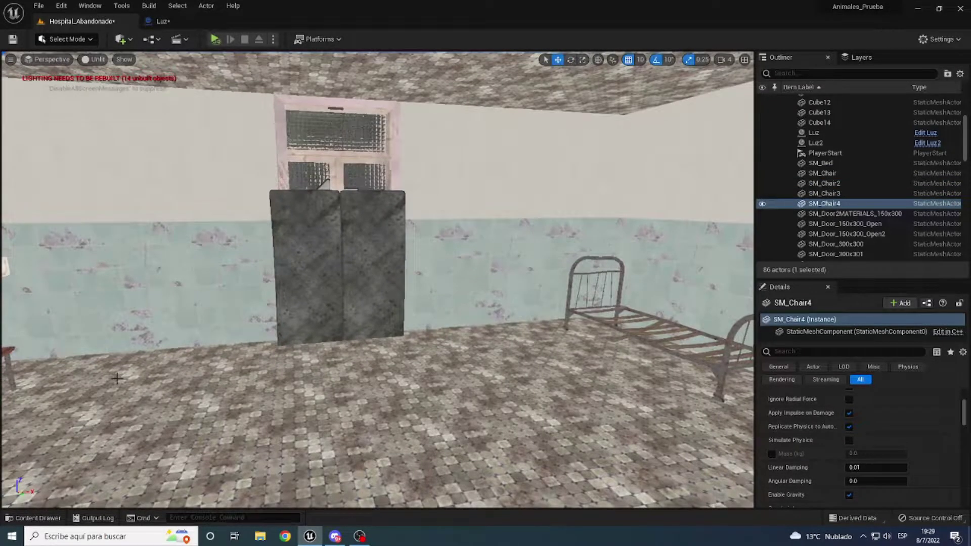
# - Mount BP_RoomSign from the BluePrints folder on the wall as room number 5
pyautogui.hotkey('ctrl', 'space')
pyautogui.moveTo(116, 378); pyautogui.dragTo(116, 354, button='right')
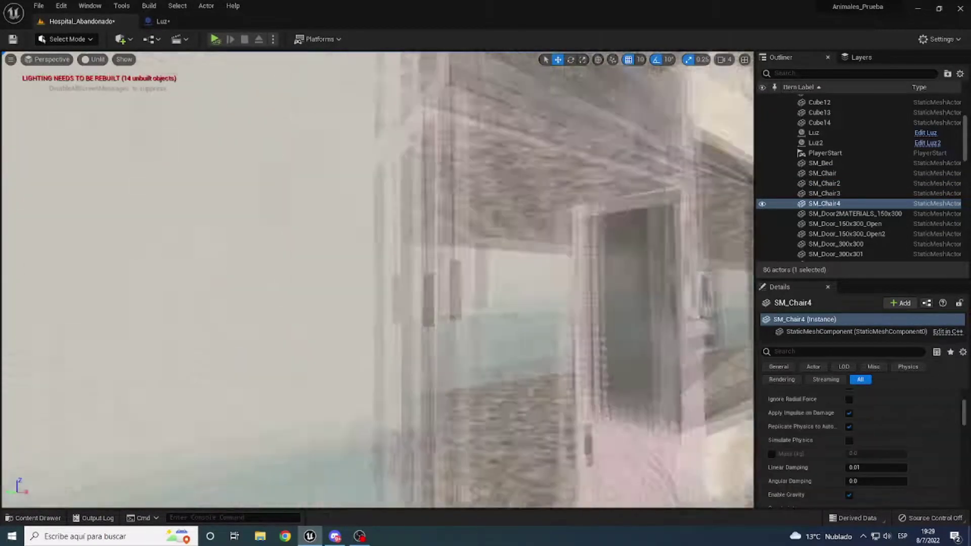
pyautogui.hotkey('ctrl', 'space')
pyautogui.click(345, 394)
pyautogui.doubleClick(192, 458)
pyautogui.moveTo(319, 455); pyautogui.dragTo(478, 282)
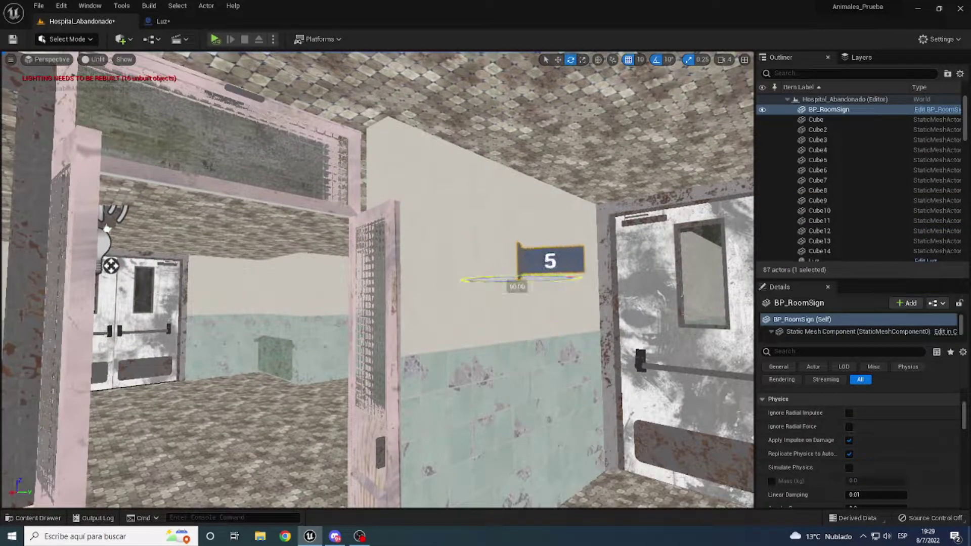
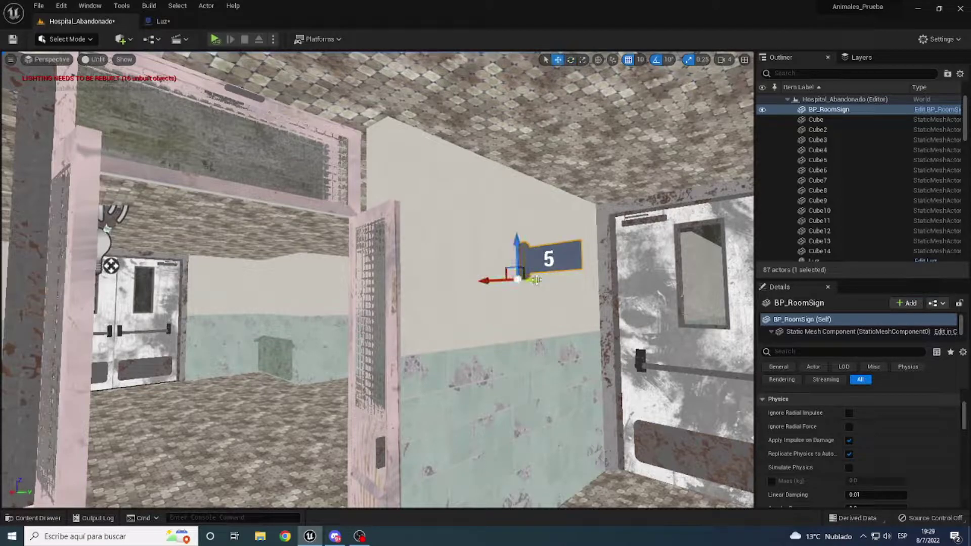
# - Fly the view to the double doors and drop an ML_CardBoard decal into the level
pyautogui.moveTo(467, 277); pyautogui.dragTo(437, 229, button='right')
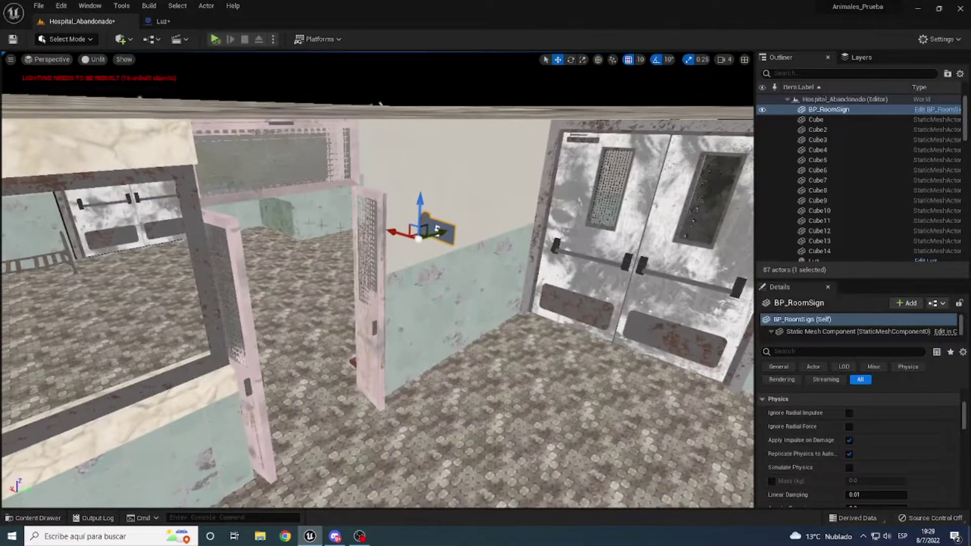
pyautogui.moveTo(308, 298); pyautogui.dragTo(516, 234, button='right')
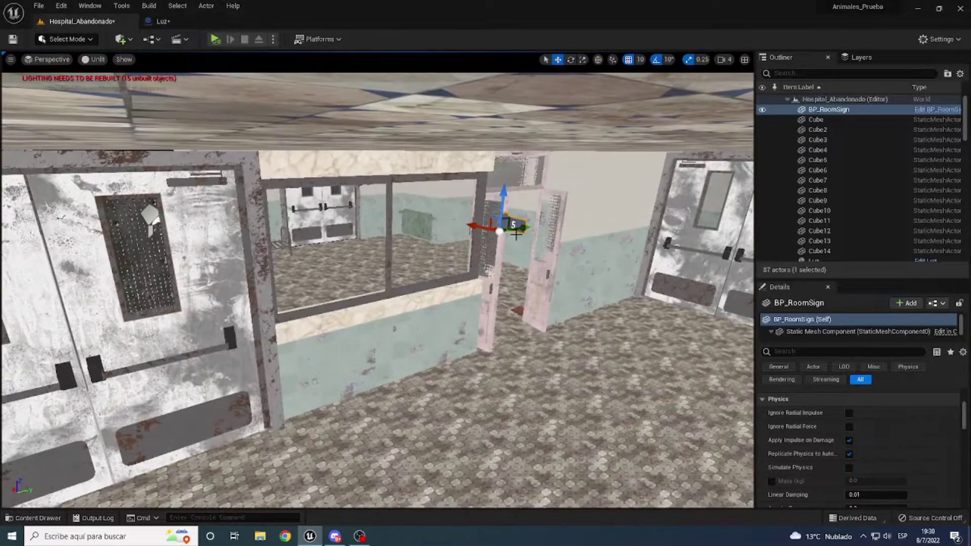
pyautogui.moveTo(313, 289); pyautogui.dragTo(369, 260, button='right')
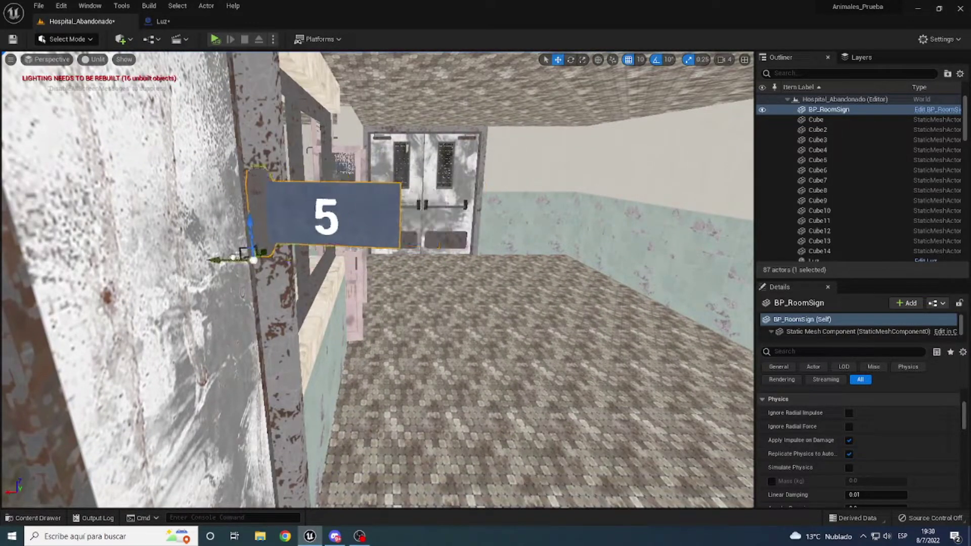
pyautogui.moveTo(253, 260); pyautogui.dragTo(201, 242, button='right')
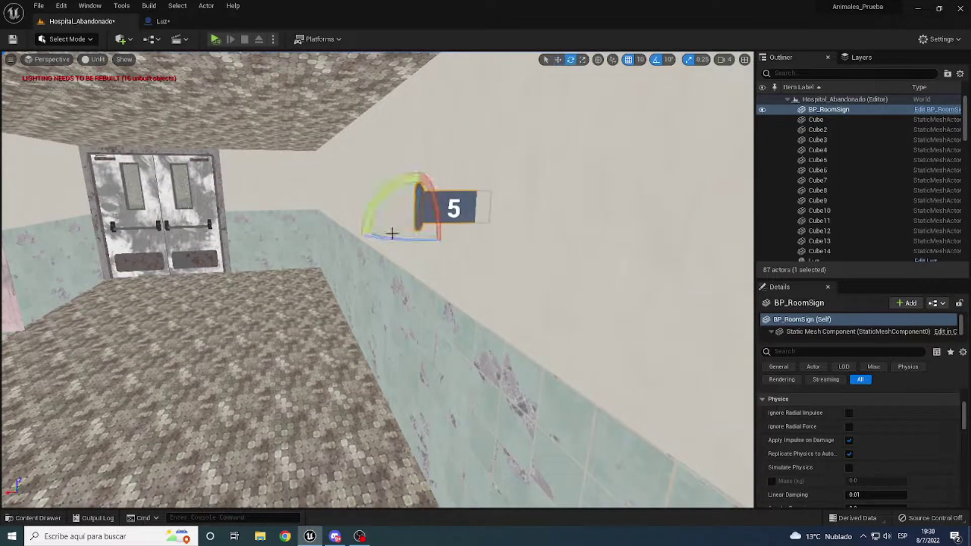
pyautogui.moveTo(376, 281)
pyautogui.mouseDown(button='right')
pyautogui.moveTo(354, 273)
pyautogui.moveTo(384, 284)
pyautogui.moveTo(404, 314)
pyautogui.mouseUp(button='right')
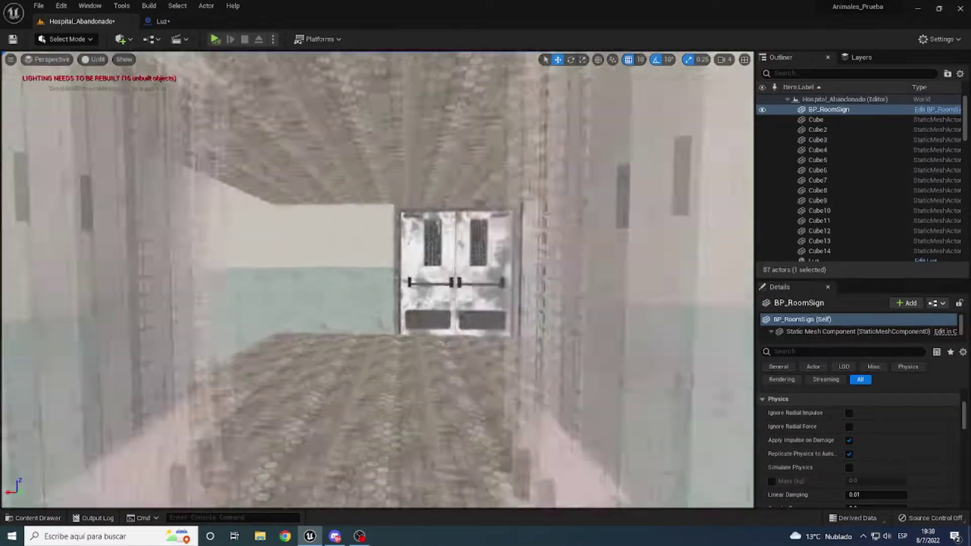
pyautogui.hotkey('ctrl', 'space')
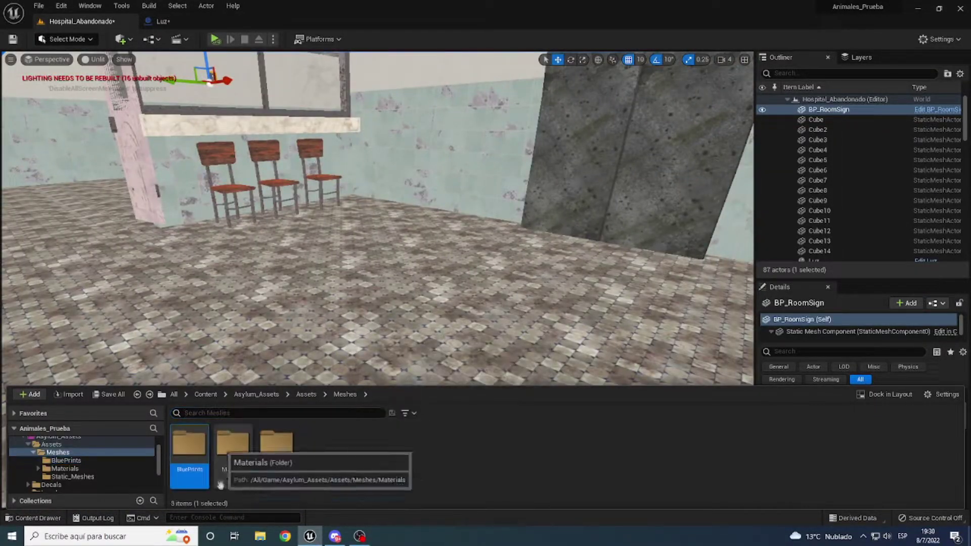
pyautogui.moveTo(194, 461); pyautogui.dragTo(388, 336)
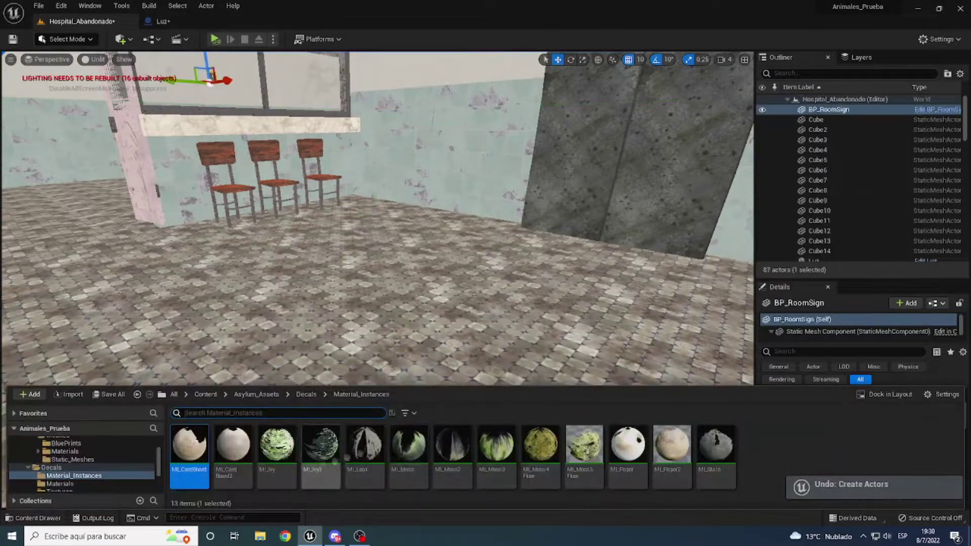
# - Place an ML_Stain decal flat on the floor and copy it to the right side
pyautogui.moveTo(620, 419); pyautogui.dragTo(435, 283)
pyautogui.moveTo(435, 283); pyautogui.dragTo(301, 329, button='right')
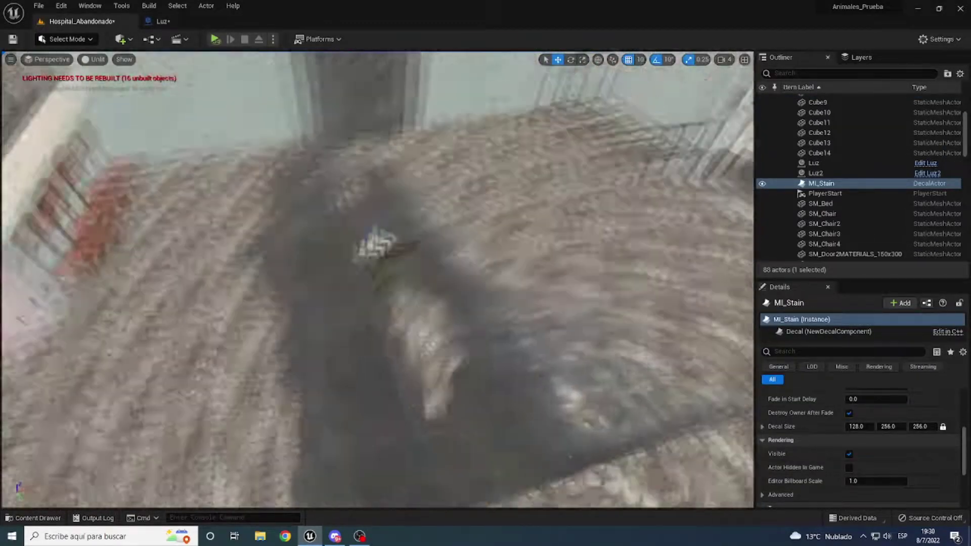
pyautogui.press('e')
pyautogui.moveTo(302, 330); pyautogui.dragTo(271, 324)
pyautogui.press('w')
pyautogui.moveTo(271, 323); pyautogui.dragTo(243, 366, button='right')
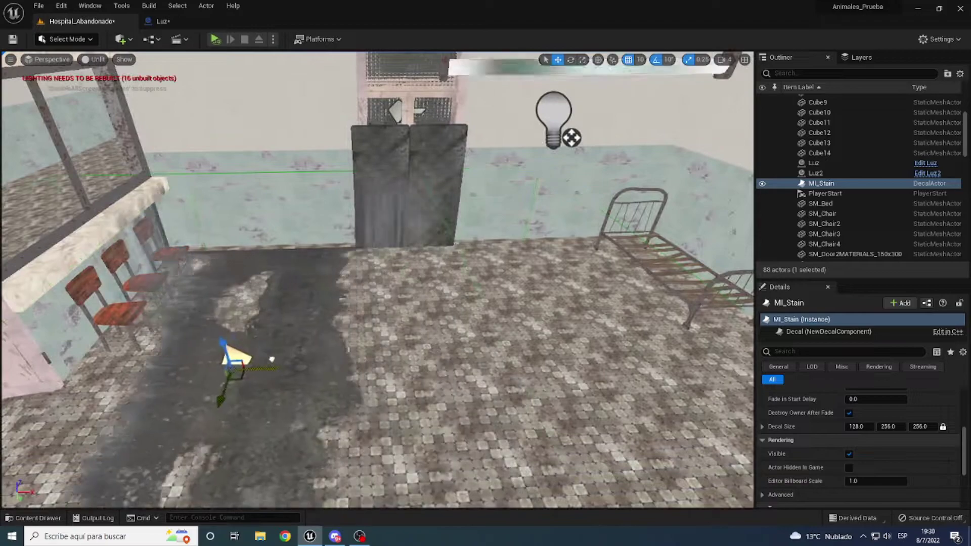
pyautogui.keyDown('alt'); pyautogui.moveTo(198, 395); pyautogui.dragTo(707, 351); pyautogui.keyUp('alt')
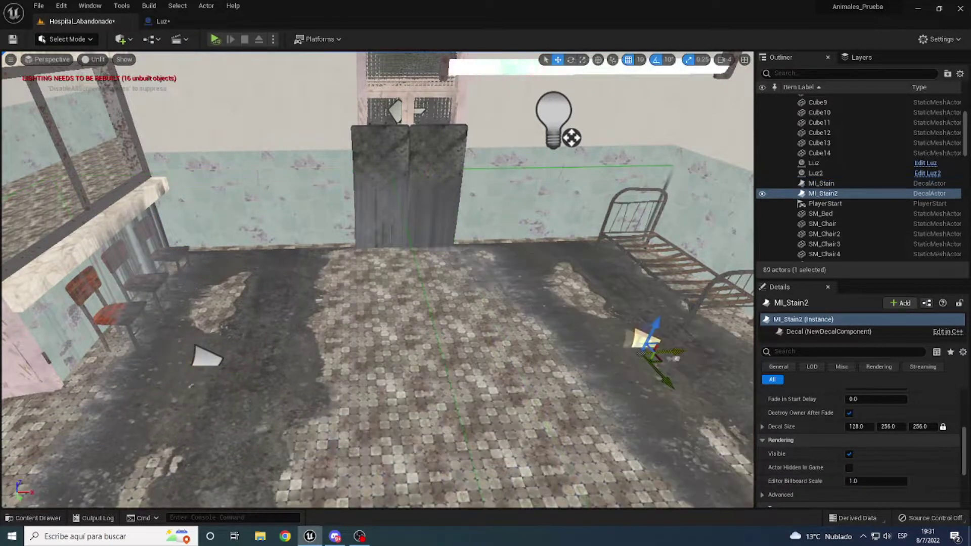
pyautogui.click(708, 202)
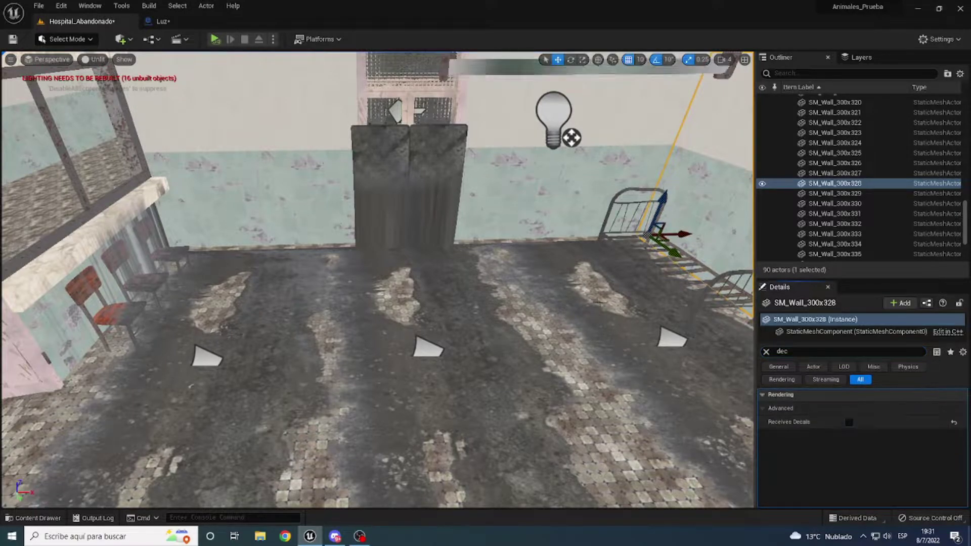
# - Turn off Receives Decals on the mattress
pyautogui.moveTo(494, 332); pyautogui.dragTo(494, 333, button='right')
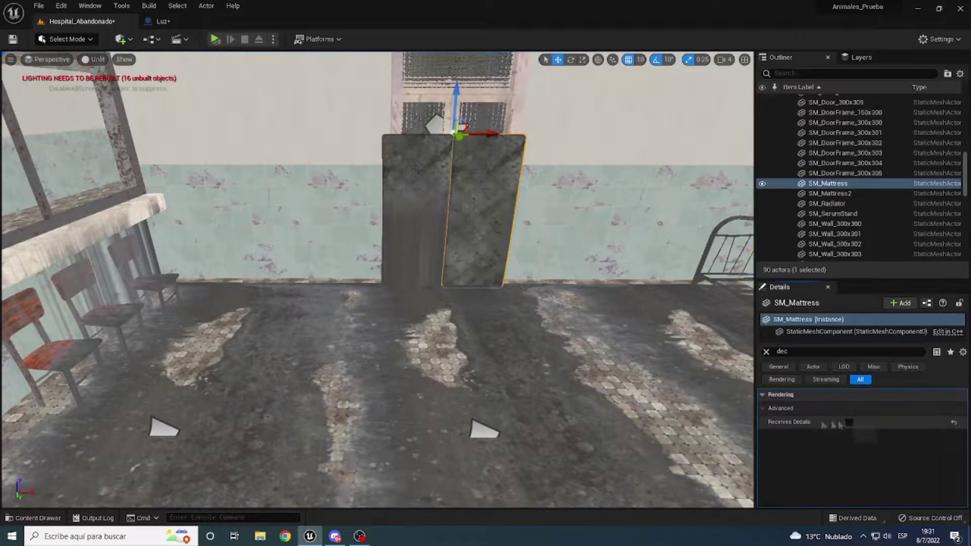
pyautogui.click(847, 423)
pyautogui.moveTo(385, 283); pyautogui.dragTo(384, 284, button='right')
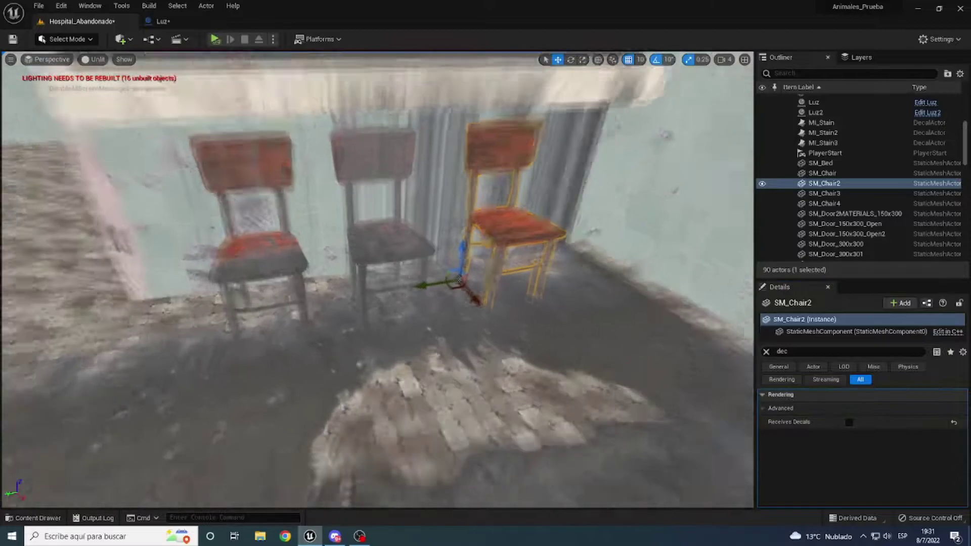
# - Move the first stain decal under the chairs and drop an ML_Moss2 decal into the level
pyautogui.click(373, 390)
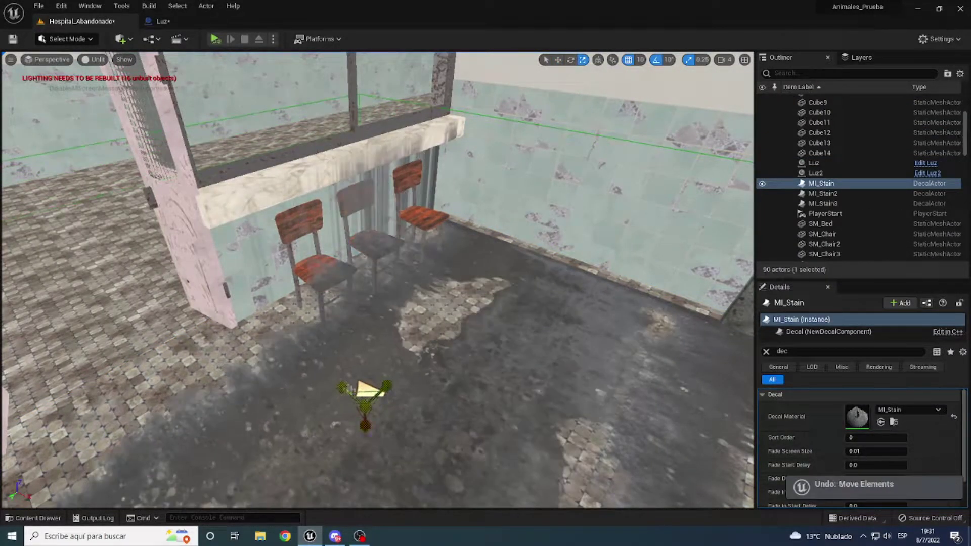
pyautogui.press('w')
pyautogui.moveTo(377, 281); pyautogui.dragTo(376, 280, button='right')
pyautogui.hotkey('ctrl', 'space')
pyautogui.moveTo(453, 445); pyautogui.dragTo(473, 420)
# - Rotate the ML_Moss2 decal -80° onto the wall, resize it and slide it left
pyautogui.press('e')
pyautogui.moveTo(480, 374); pyautogui.dragTo(455, 450)
pyautogui.moveTo(377, 280); pyautogui.dragTo(377, 280, button='right')
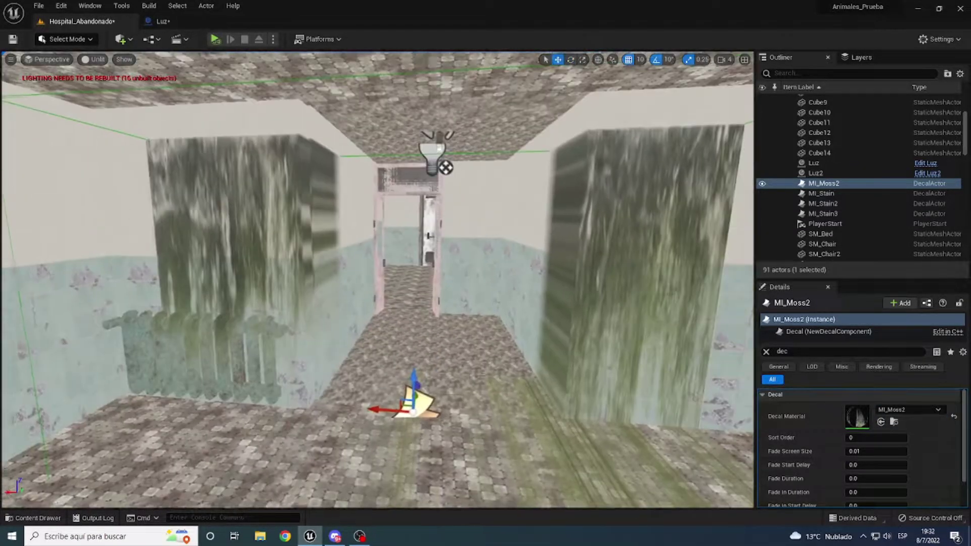
pyautogui.press('r')
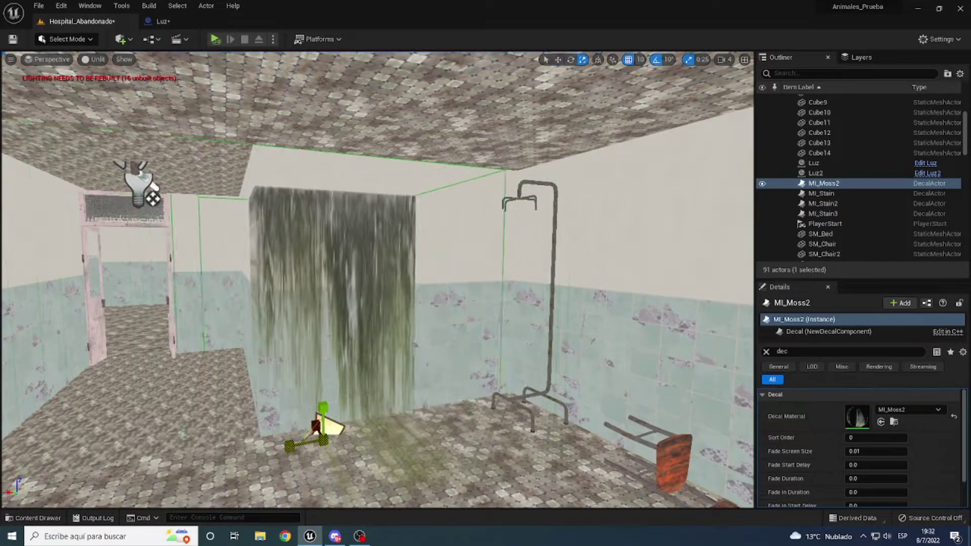
pyautogui.moveTo(412, 406); pyautogui.dragTo(395, 409)
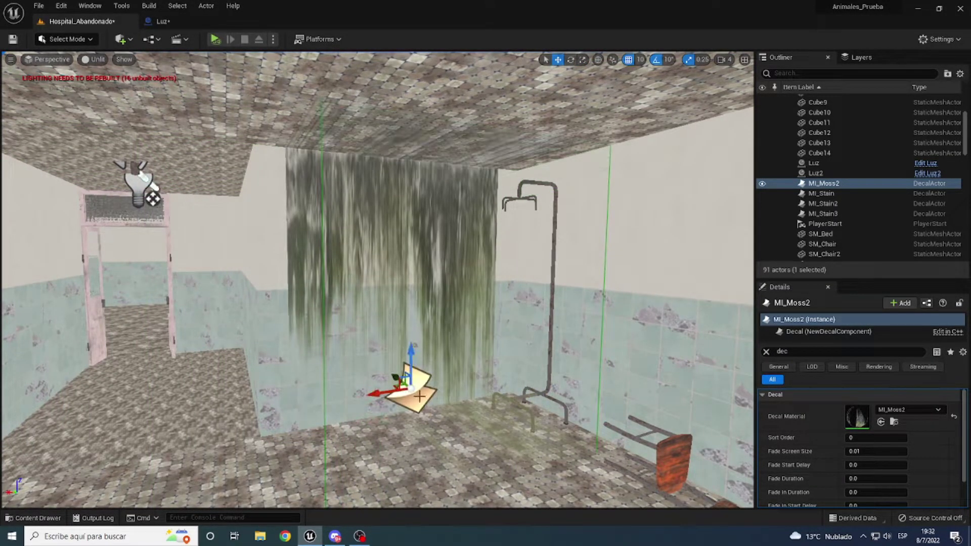
# - Drop an ML_Paper decal onto the floor by the shower, under the fallen chair
pyautogui.moveTo(377, 281); pyautogui.dragTo(377, 280, button='right')
pyautogui.hotkey('ctrl', 'space')
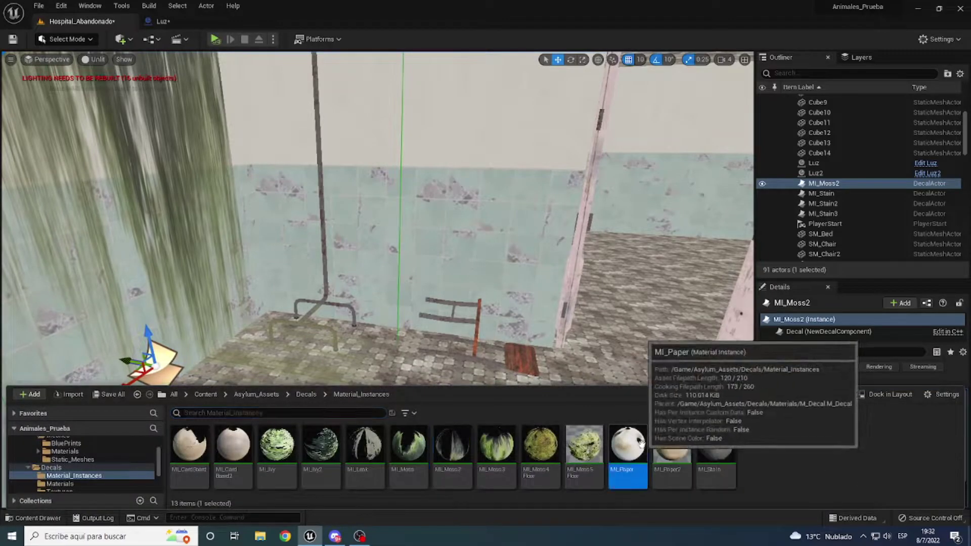
pyautogui.moveTo(445, 455); pyautogui.dragTo(501, 311)
pyautogui.moveTo(407, 368); pyautogui.dragTo(407, 368, button='right')
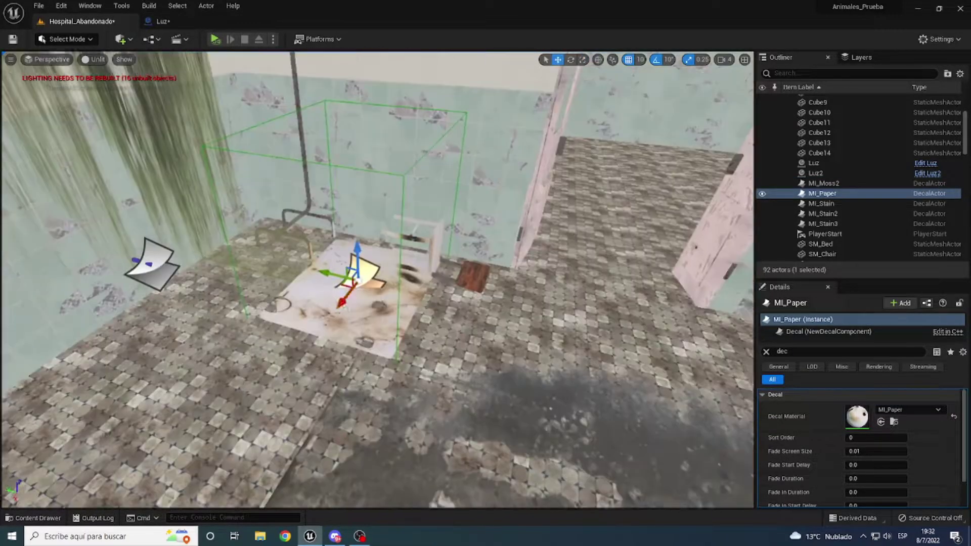
pyautogui.click(394, 250)
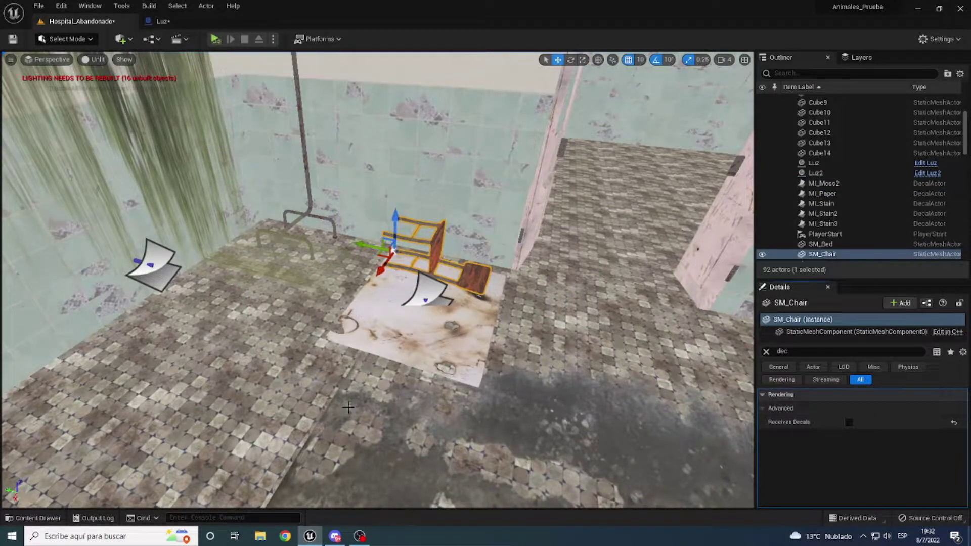
# - Add an ML_CardBoard2 decal near the hallway door
pyautogui.moveTo(348, 407); pyautogui.dragTo(338, 353, button='right')
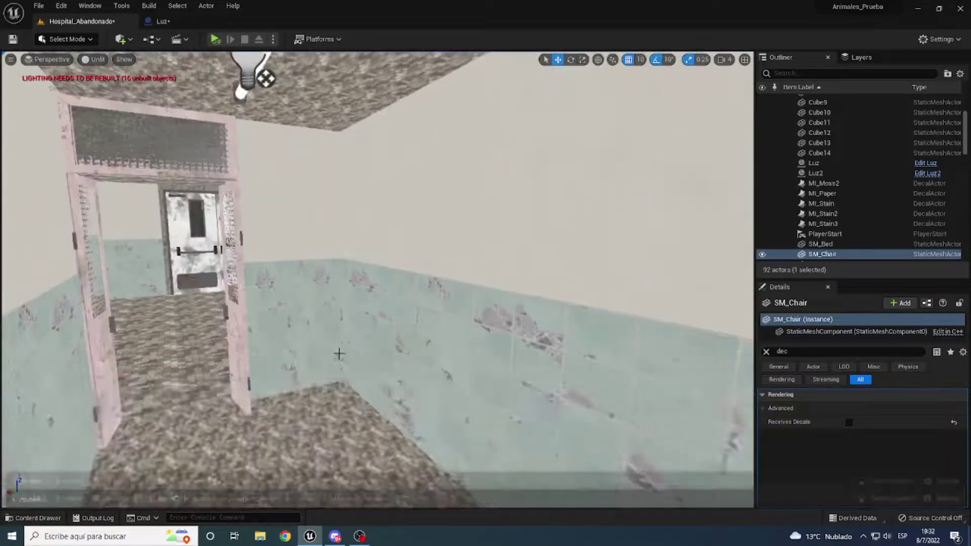
pyautogui.hotkey('ctrl', 'space')
pyautogui.moveTo(253, 456)
pyautogui.mouseDown()
pyautogui.moveTo(434, 304)
pyautogui.moveTo(462, 316)
pyautogui.mouseUp()
# - Place an ML_Moss3 decal on another room's wall, rotated -90° to spread across it
pyautogui.press('e')
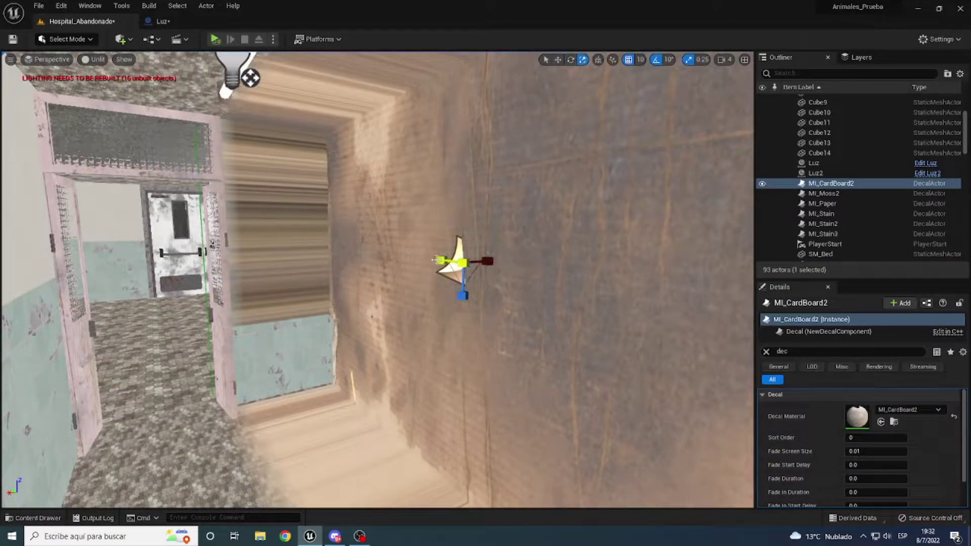
pyautogui.moveTo(434, 260); pyautogui.dragTo(430, 262, button='right')
pyautogui.hotkey('ctrl', 'space')
pyautogui.moveTo(492, 467); pyautogui.dragTo(422, 263)
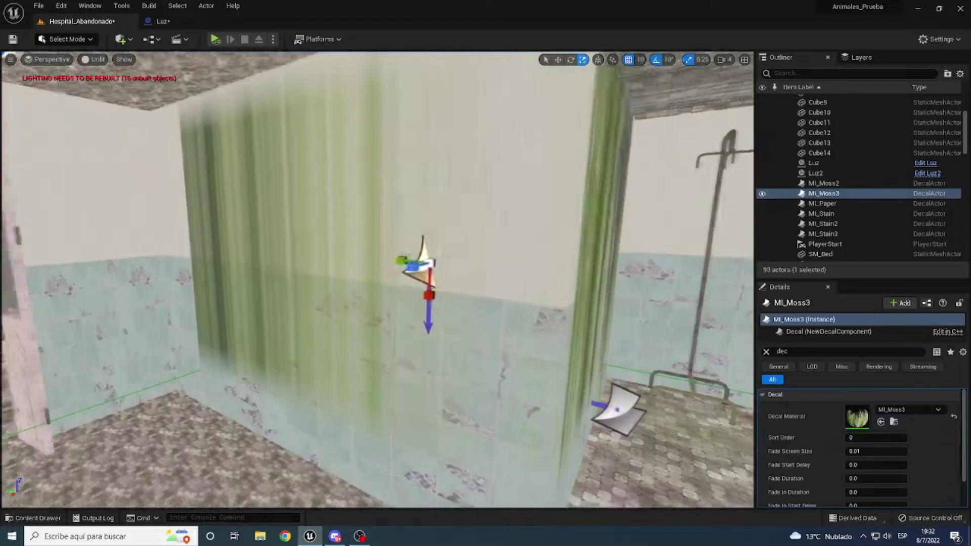
pyautogui.press('e')
pyautogui.moveTo(430, 209); pyautogui.dragTo(427, 318)
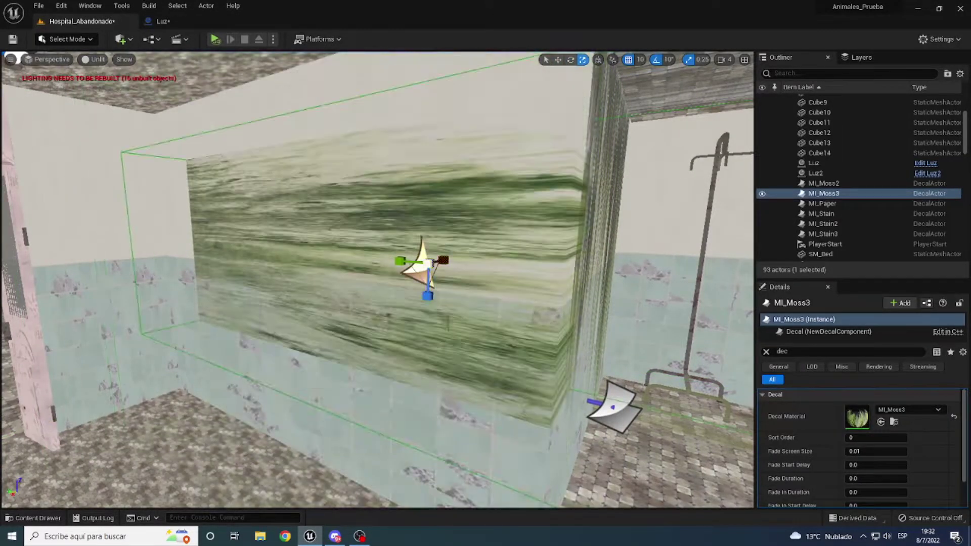
# - Duplicate the moss decal twice along the same wall
pyautogui.press('w')
pyautogui.moveTo(430, 263); pyautogui.dragTo(354, 263, button='right')
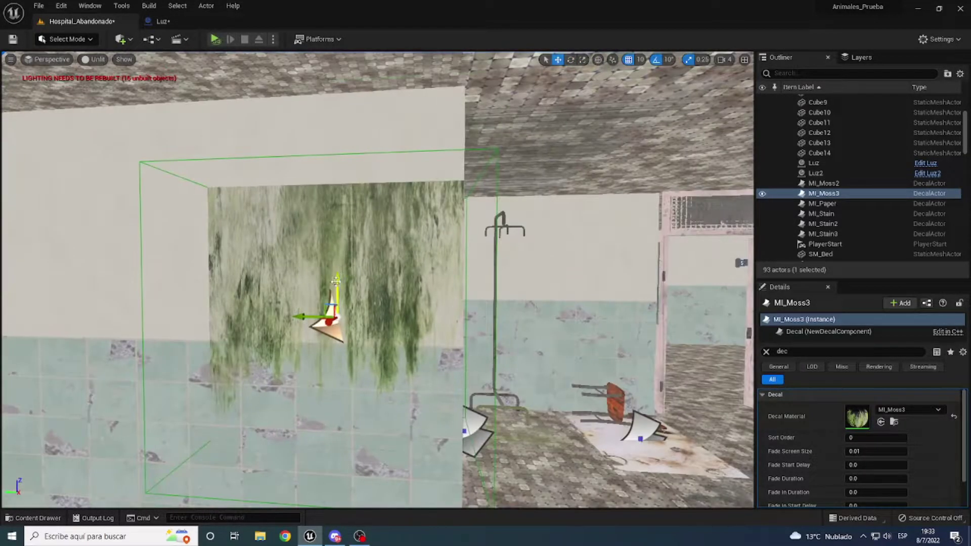
pyautogui.press('w')
pyautogui.hotkey('ctrl', 'd')
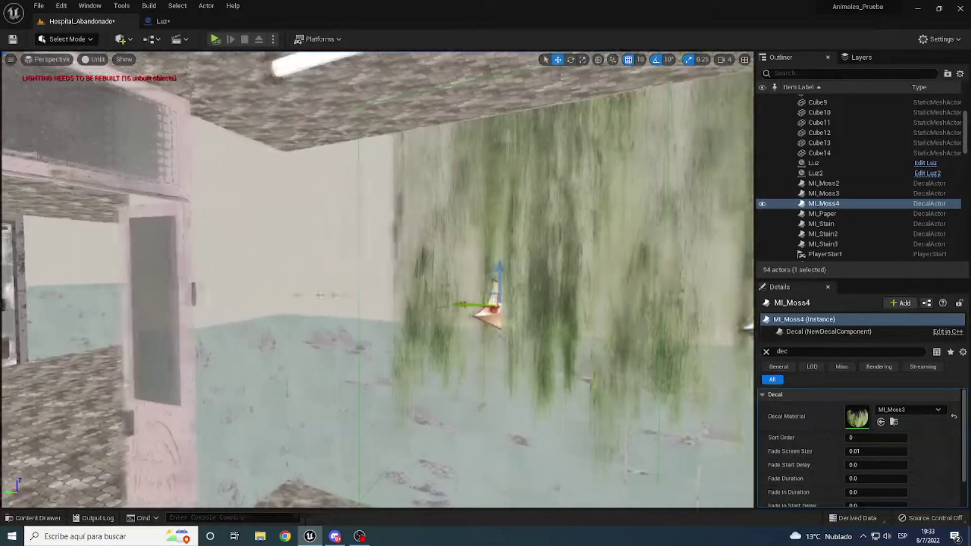
pyautogui.moveTo(376, 278); pyautogui.dragTo(354, 278, button='right')
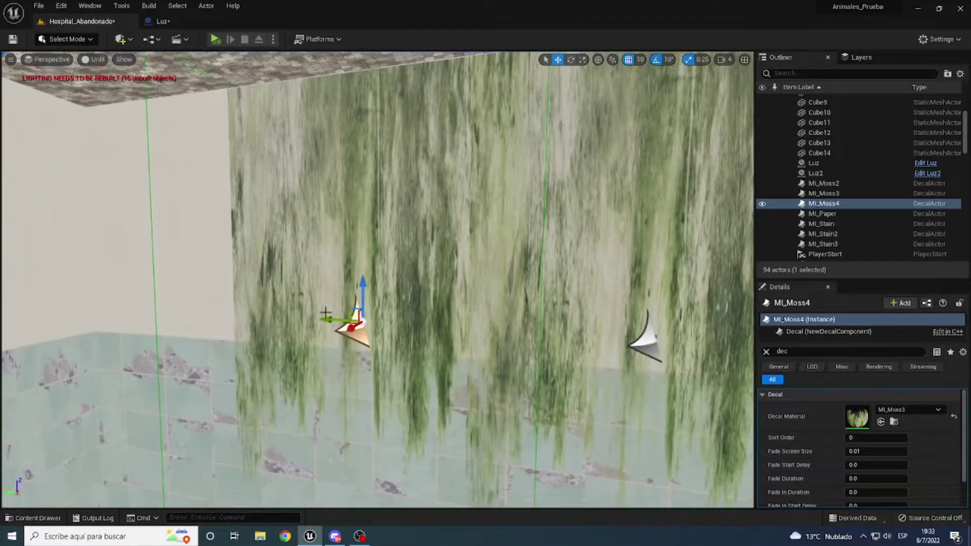
pyautogui.hotkey('ctrl', 'd')
pyautogui.moveTo(377, 278); pyautogui.dragTo(354, 278, button='right')
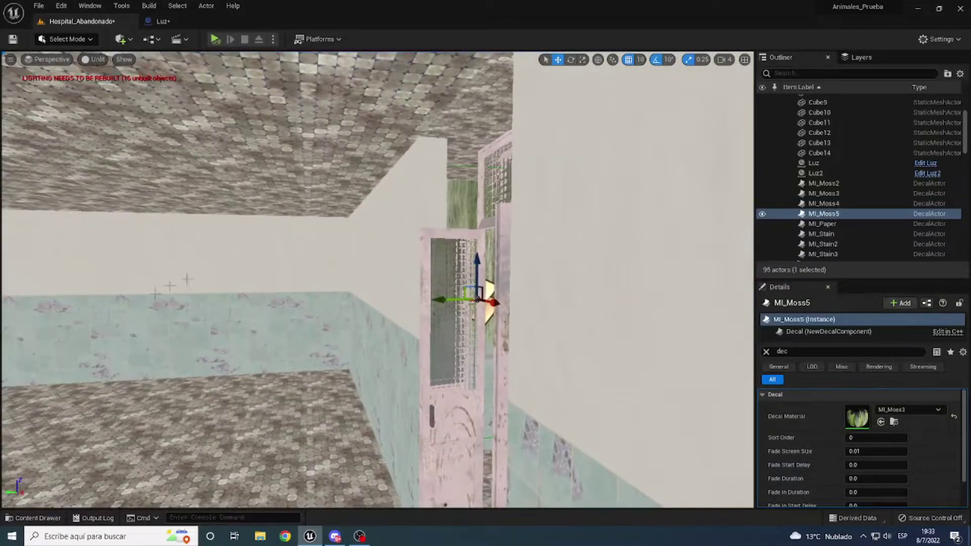
# - Add moss to a second wall, including a new MI_Moss decal rotated to hang there
pyautogui.moveTo(584, 204); pyautogui.dragTo(556, 205, button='right')
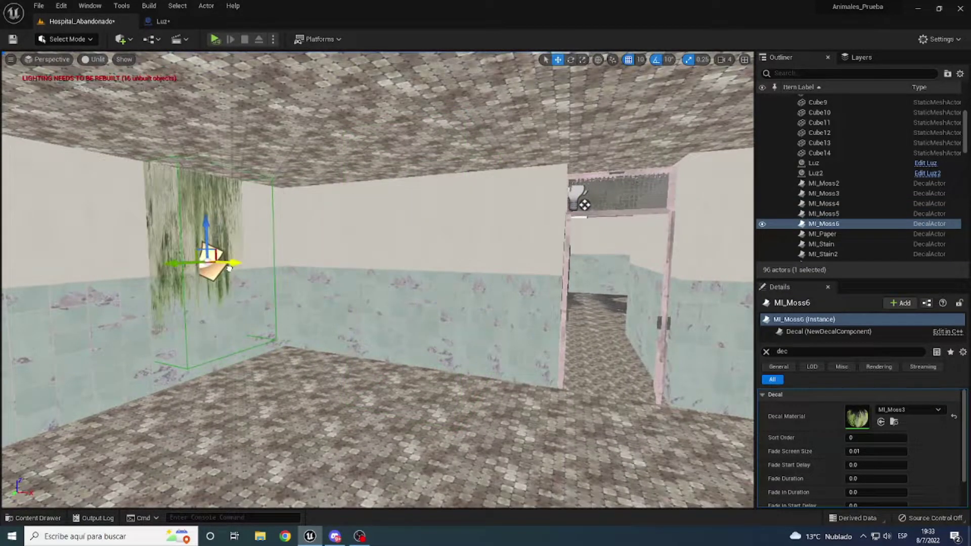
pyautogui.moveTo(228, 268); pyautogui.dragTo(213, 268, button='right')
pyautogui.keyDown('alt'); pyautogui.moveTo(354, 253); pyautogui.dragTo(370, 248); pyautogui.keyUp('alt')
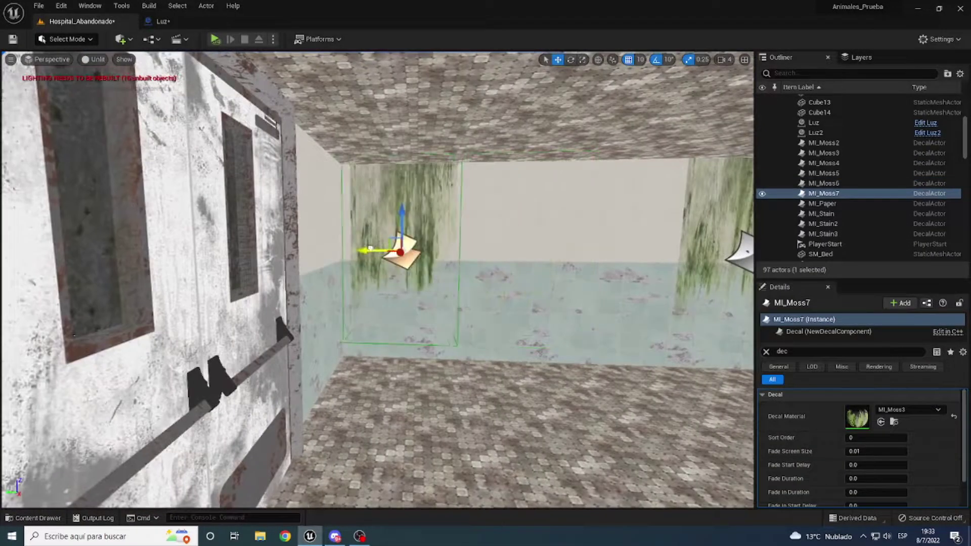
pyautogui.moveTo(370, 247); pyautogui.dragTo(354, 248, button='right')
pyautogui.hotkey('ctrl', 'space')
pyautogui.moveTo(406, 472); pyautogui.dragTo(531, 228)
pyautogui.press('e')
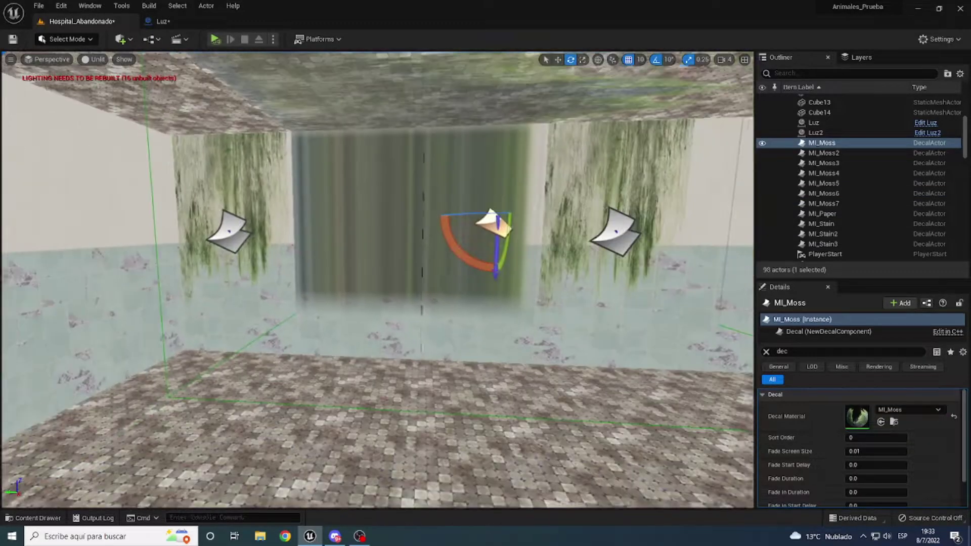
pyautogui.moveTo(451, 248); pyautogui.dragTo(486, 283)
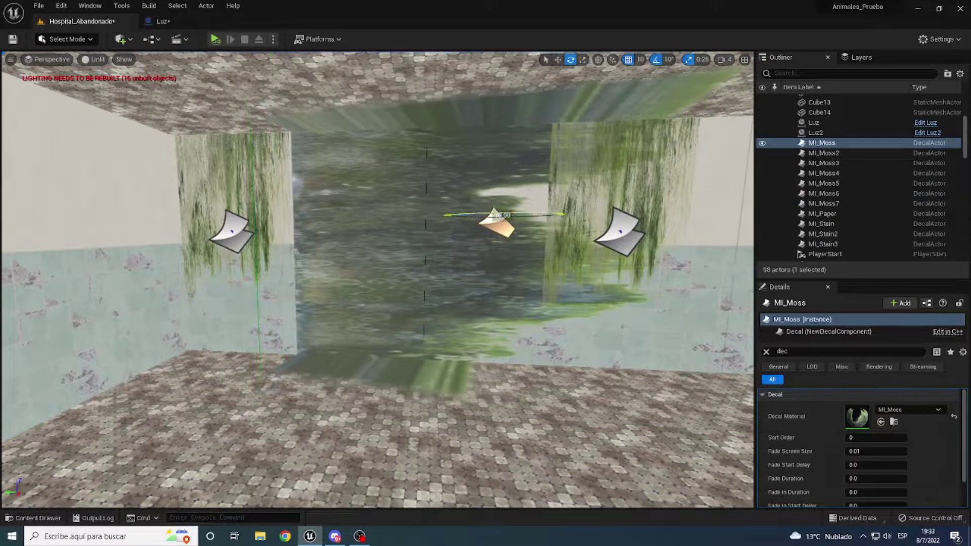
# - Check the moss wall from new angles and select the MI_Moss6 and centre MI_Moss decals
pyautogui.moveTo(418, 207); pyautogui.dragTo(465, 206, button='right')
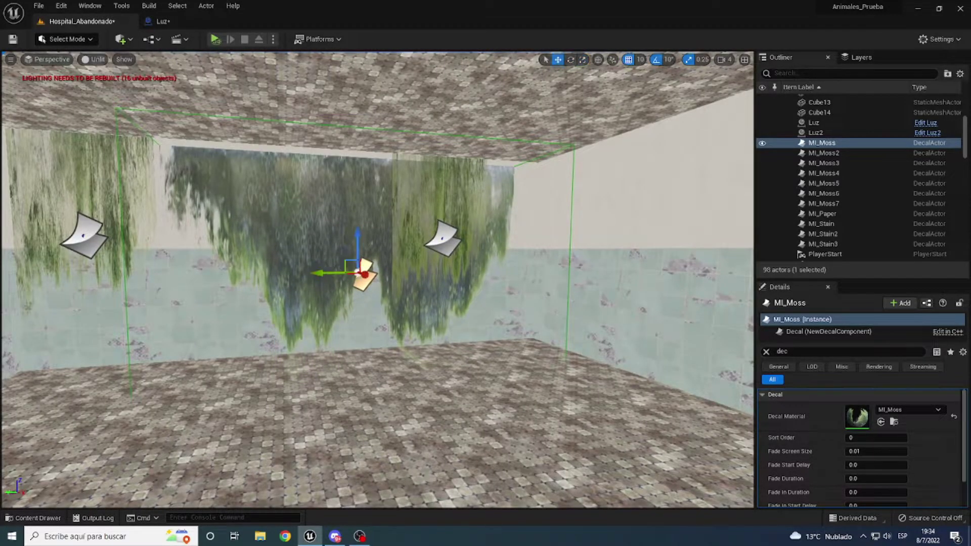
pyautogui.moveTo(325, 276); pyautogui.dragTo(354, 266, button='right')
pyautogui.click(553, 234)
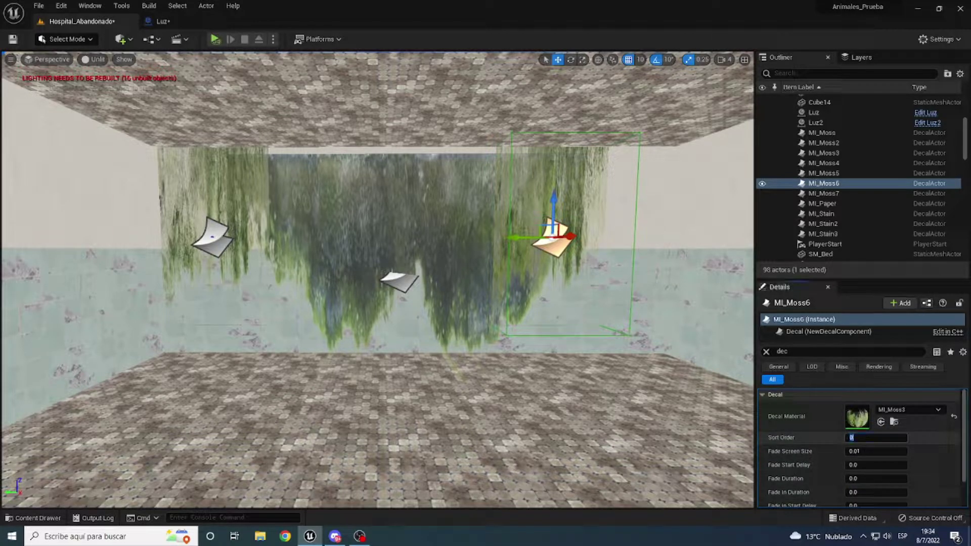
pyautogui.click(399, 279)
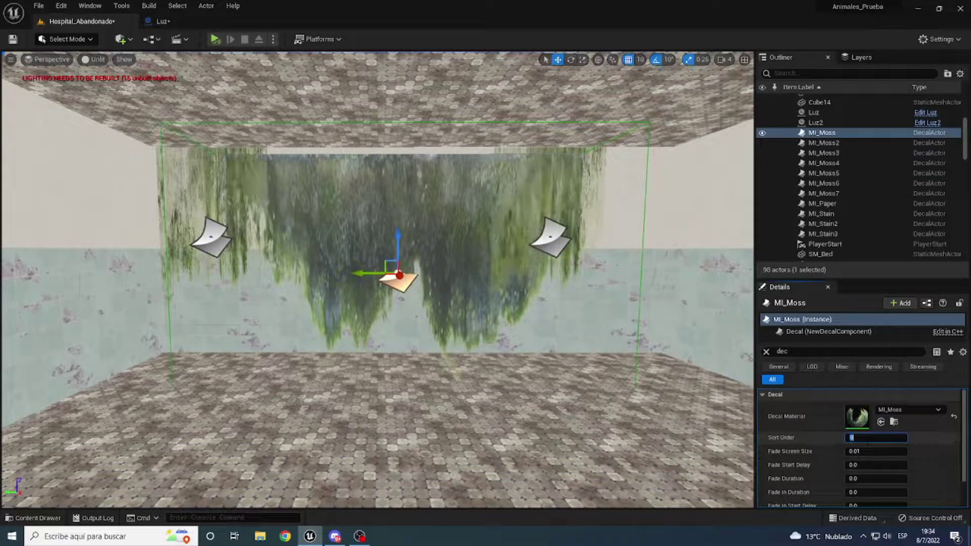
pyautogui.moveTo(377, 278); pyautogui.dragTo(455, 278, button='right')
# - Place an MI_Stain decal on the wall and rotate it by -20 degrees
pyautogui.click(33, 518)
pyautogui.moveTo(403, 443); pyautogui.dragTo(895, 418)
pyautogui.moveTo(369, 264); pyautogui.dragTo(354, 238)
pyautogui.press('e')
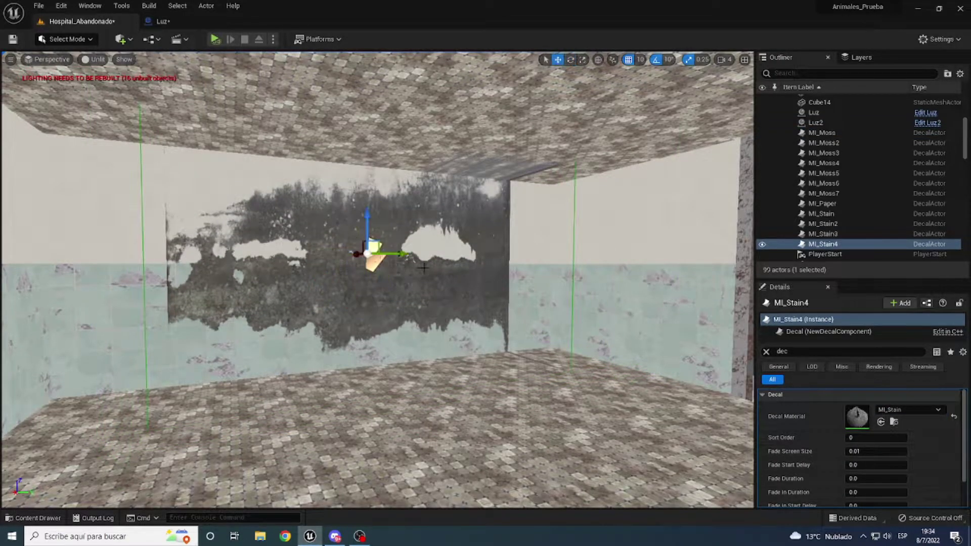
pyautogui.moveTo(423, 267); pyautogui.dragTo(585, 247, button='right')
pyautogui.moveTo(324, 248); pyautogui.dragTo(314, 249)
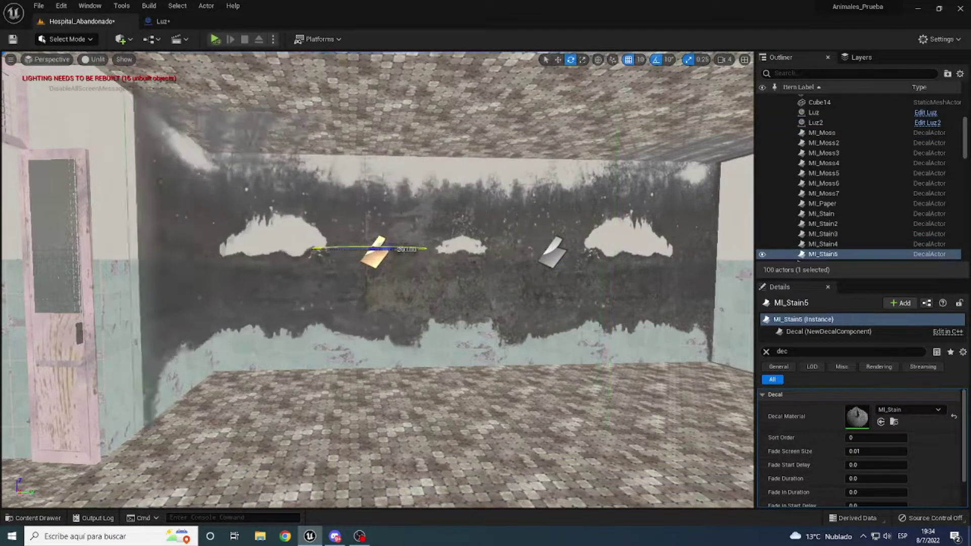
# - Delete the MI_Stain5 decal, then undo to restore it
pyautogui.press('Delete')
pyautogui.moveTo(327, 246); pyautogui.dragTo(303, 283, button='right')
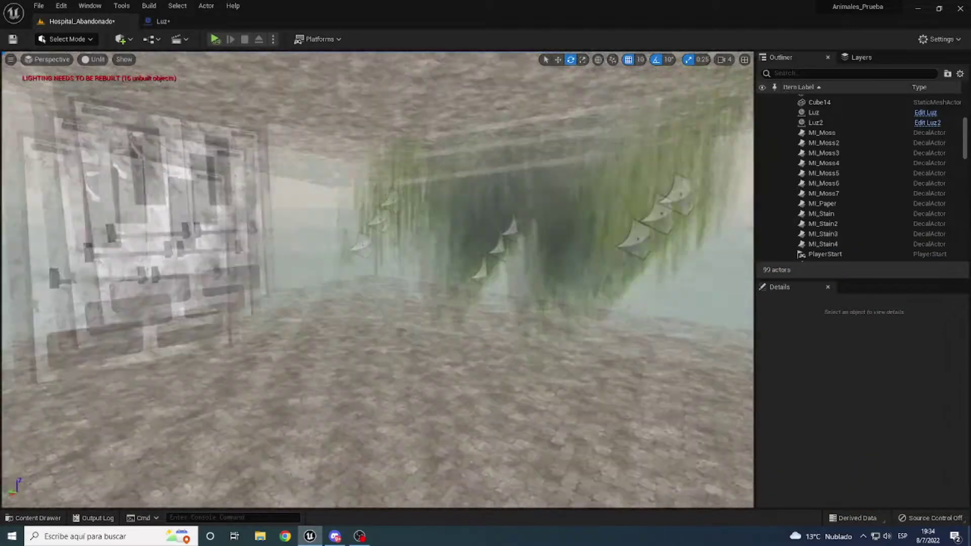
pyautogui.hotkey('ctrl', 'space')
pyautogui.hotkey('ctrl', 'z')
pyautogui.moveTo(354, 253); pyautogui.dragTo(304, 314, button='right')
pyautogui.press('w')
pyautogui.hotkey('ctrl', 'space')
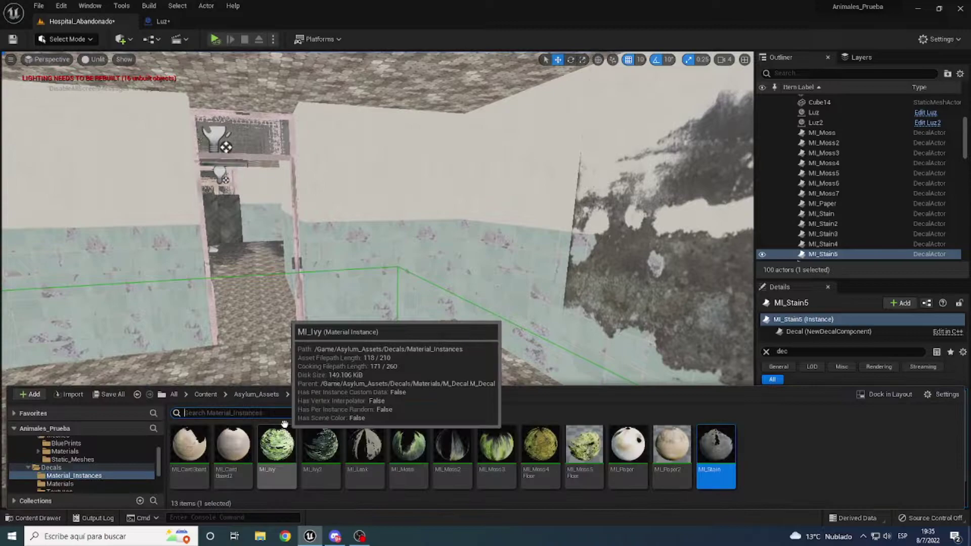
# - Place an SM_Bed frame from Static_Meshes and tip it about 80° onto its side
pyautogui.click(257, 394)
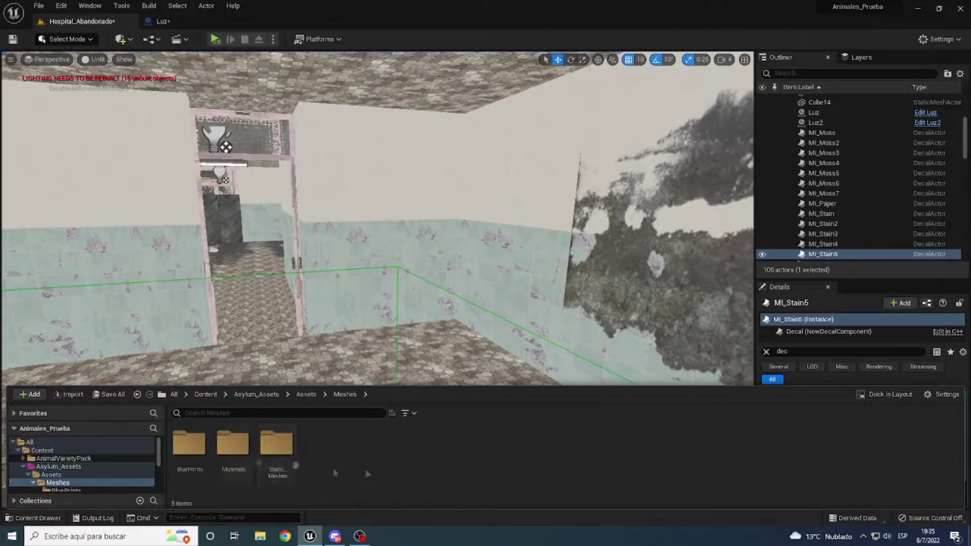
pyautogui.doubleClick(277, 445)
pyautogui.moveTo(232, 445); pyautogui.dragTo(379, 321)
pyautogui.press('f')
pyautogui.press('e')
pyautogui.moveTo(324, 222); pyautogui.dragTo(364, 192)
pyautogui.moveTo(390, 253); pyautogui.dragTo(354, 238, button='right')
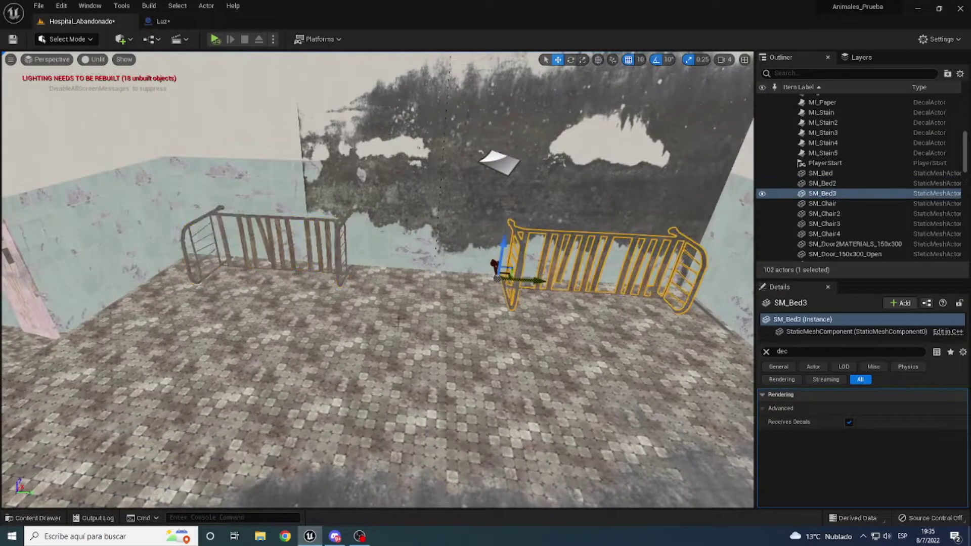
# - Stand an SM_Mattress upright beside the beds and copy a chair shifted left
pyautogui.hotkey('ctrl', 'space')
pyautogui.moveTo(627, 445); pyautogui.dragTo(384, 284)
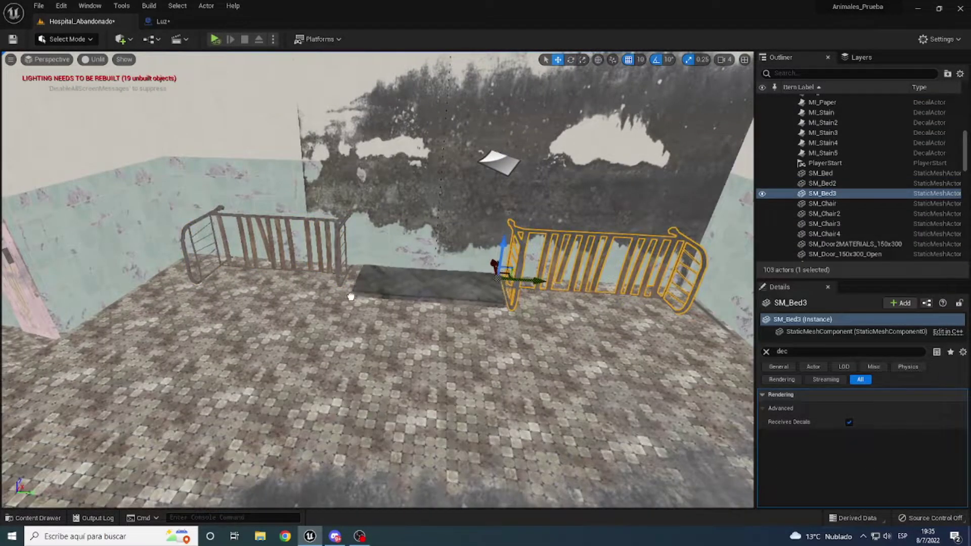
pyautogui.press('f')
pyautogui.moveTo(382, 222); pyautogui.dragTo(382, 208)
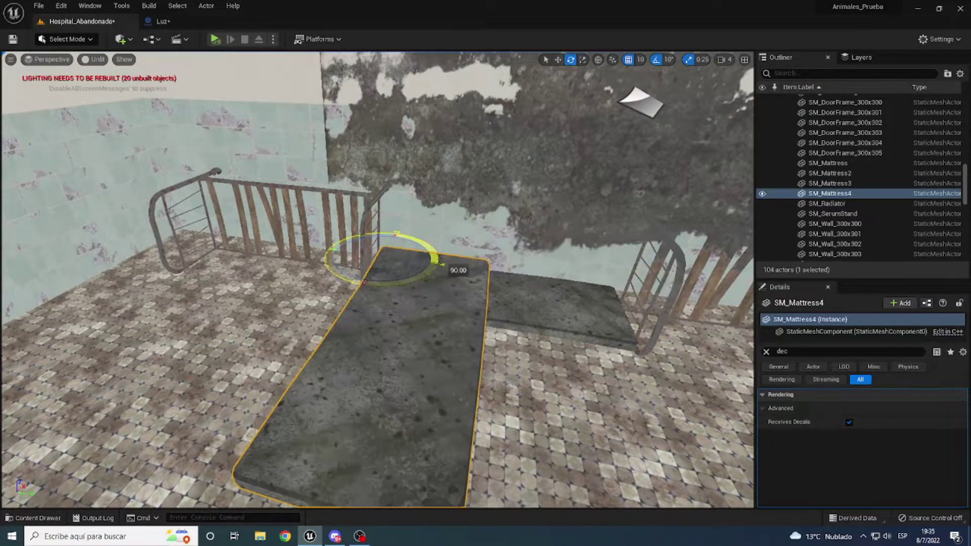
pyautogui.press('w')
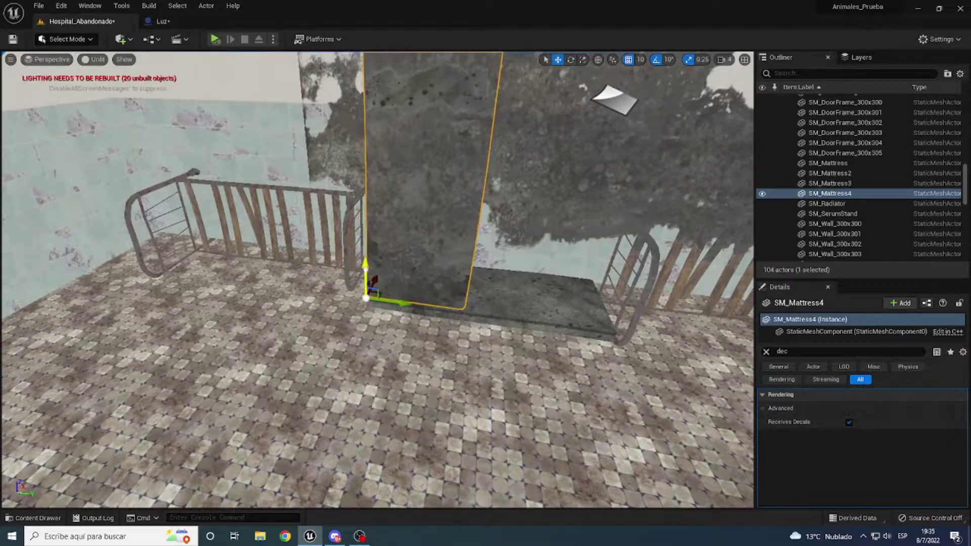
pyautogui.keyDown('alt'); pyautogui.moveTo(401, 307); pyautogui.dragTo(416, 293); pyautogui.keyUp('alt')
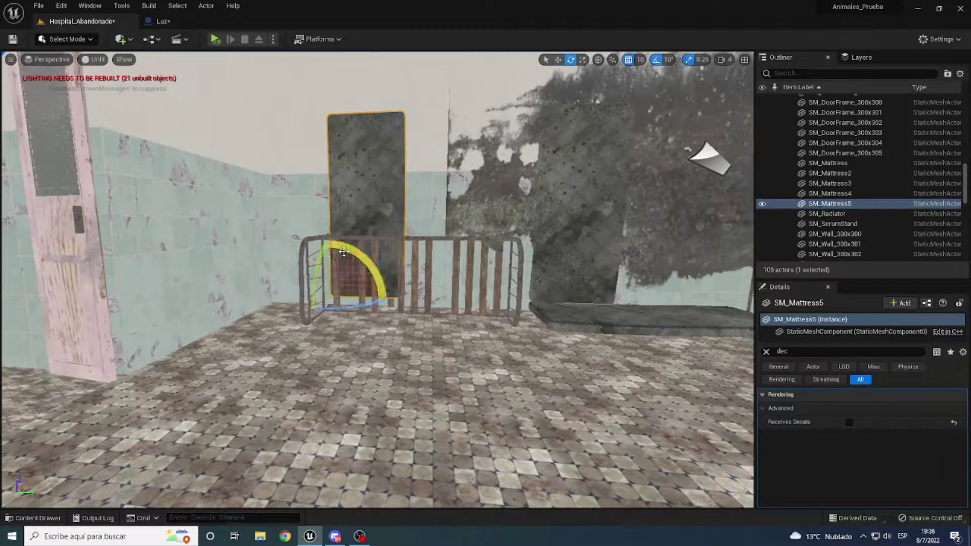
pyautogui.moveTo(334, 192)
pyautogui.mouseDown(button='right')
pyautogui.moveTo(205, 243)
pyautogui.moveTo(247, 190)
pyautogui.mouseUp(button='right')
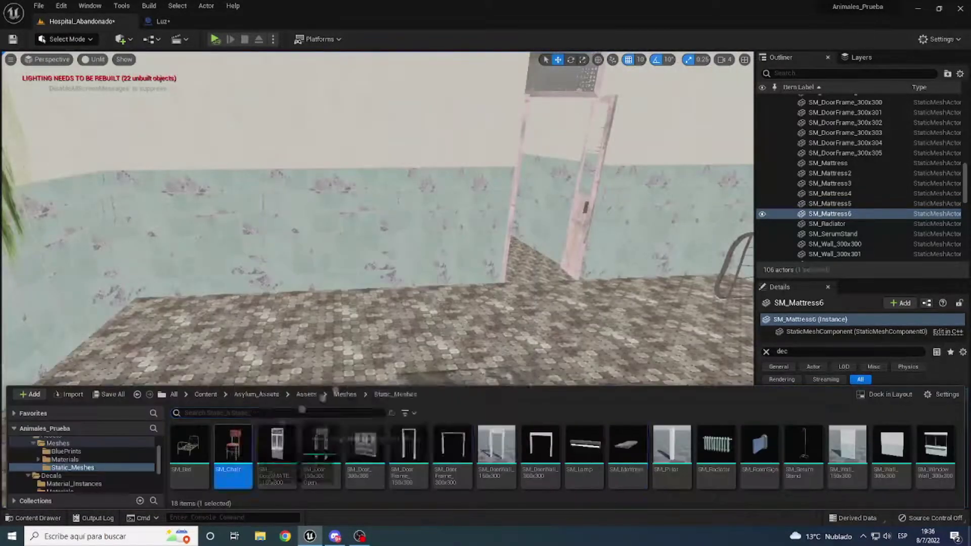
pyautogui.keyDown('alt'); pyautogui.moveTo(425, 296); pyautogui.dragTo(374, 296); pyautogui.keyUp('alt')
# - Place a second serum stand in the hallway, then browse the Content Drawer's BluePrints folder
pyautogui.moveTo(374, 296); pyautogui.dragTo(354, 253, button='right')
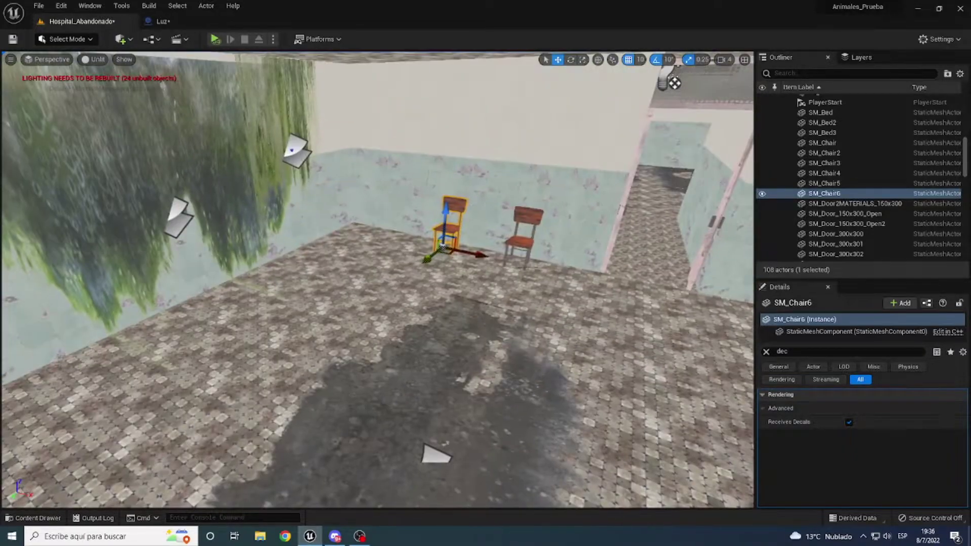
pyautogui.moveTo(484, 176); pyautogui.dragTo(485, 176, button='right')
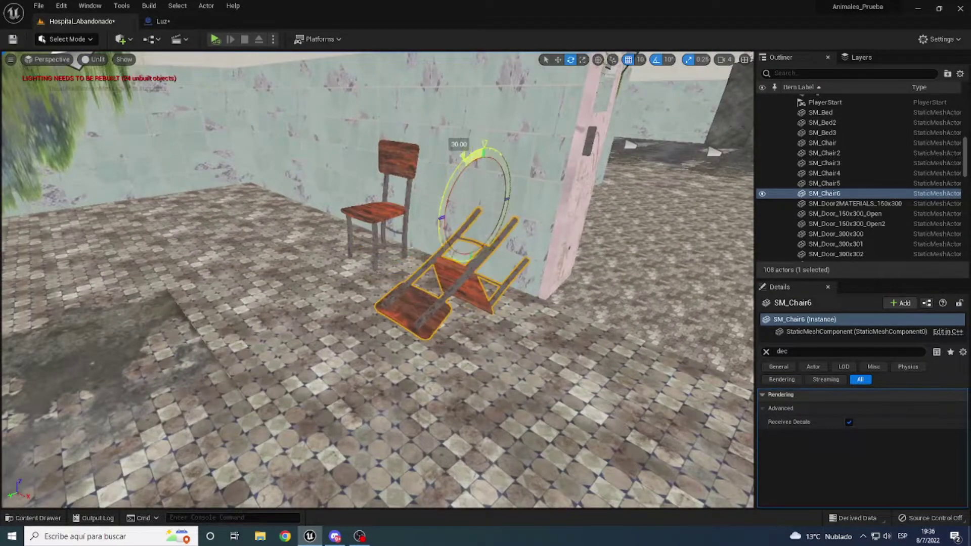
pyautogui.press('w')
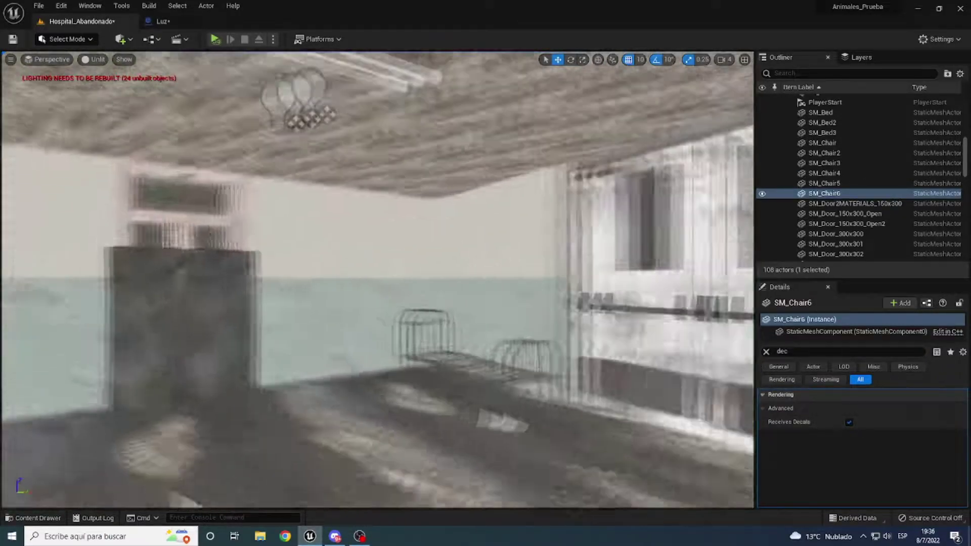
pyautogui.hotkey('ctrl', 'space')
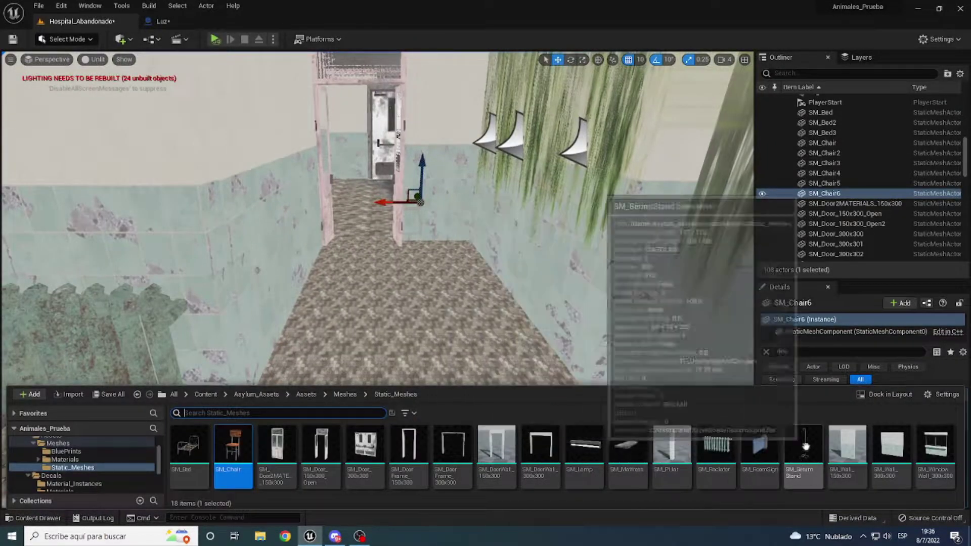
pyautogui.moveTo(804, 446); pyautogui.dragTo(515, 354)
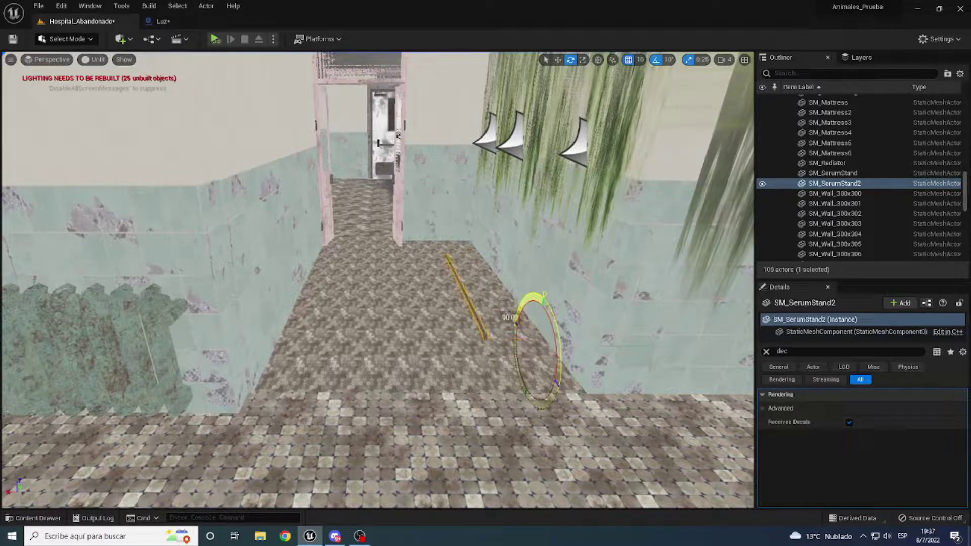
pyautogui.moveTo(548, 258); pyautogui.dragTo(434, 108, button='right')
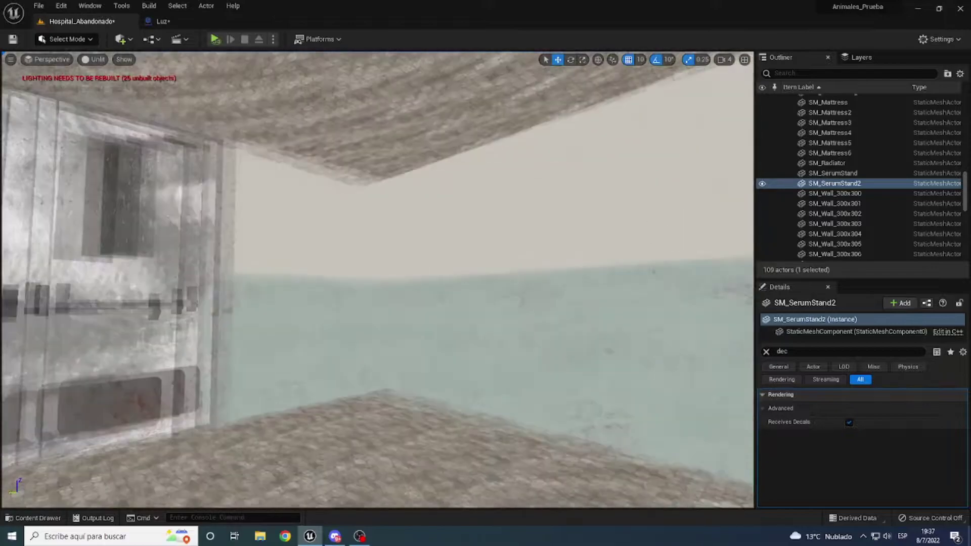
pyautogui.hotkey('ctrl', 'space')
pyautogui.click(66, 451)
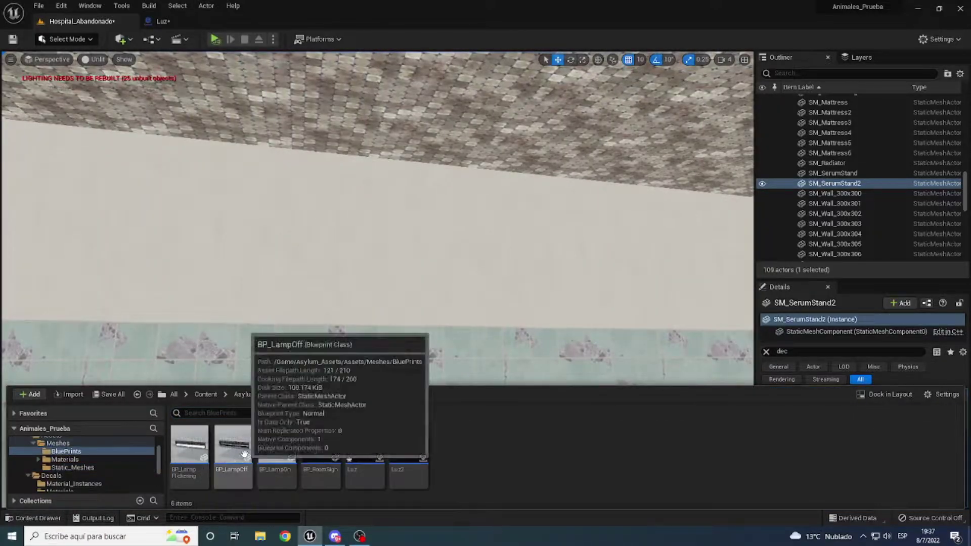
# - Place an MI_Moss decal on the hallway wall and rotate it to fit
pyautogui.doubleClick(225, 453)
pyautogui.moveTo(278, 445)
pyautogui.mouseDown()
pyautogui.moveTo(394, 324)
pyautogui.moveTo(406, 376)
pyautogui.moveTo(388, 402)
pyautogui.mouseUp()
pyautogui.press('e')
pyautogui.moveTo(352, 325); pyautogui.dragTo(347, 324)
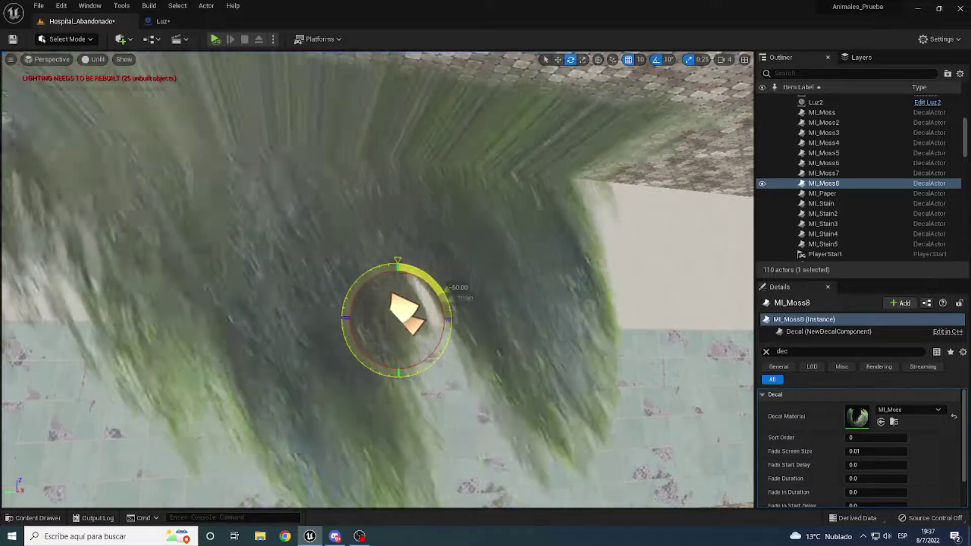
# - Duplicate the moss decal as MI_Moss9 and add an MI_Leak decal to the wall
pyautogui.moveTo(394, 287); pyautogui.dragTo(394, 334, button='right')
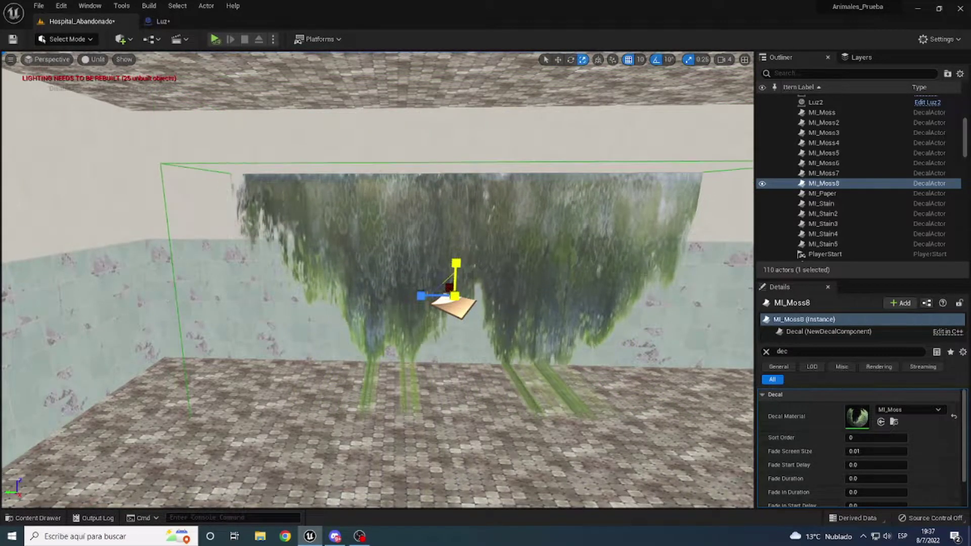
pyautogui.press('f')
pyautogui.hotkey('ctrl', 'd')
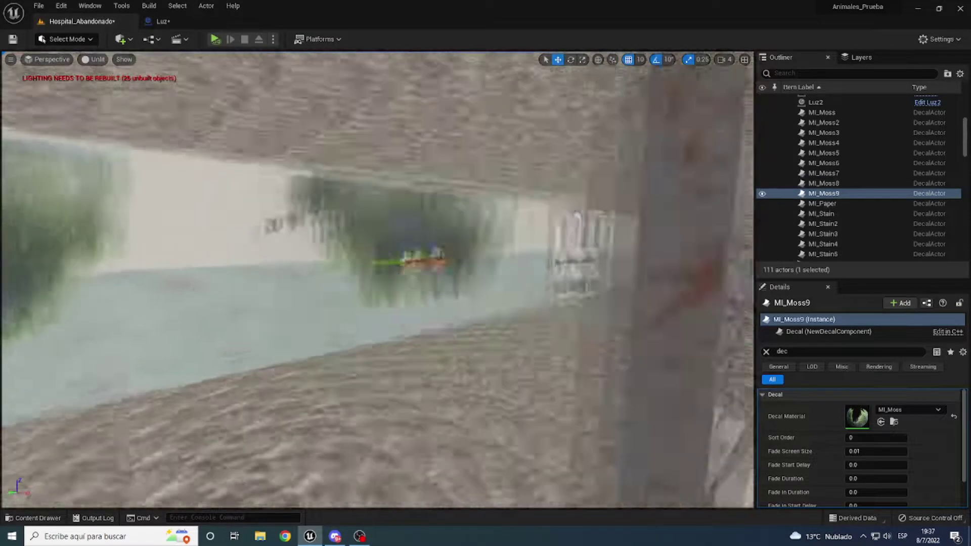
pyautogui.hotkey('ctrl', 'space')
pyautogui.moveTo(408, 468)
pyautogui.mouseDown()
pyautogui.moveTo(296, 247)
pyautogui.moveTo(293, 291)
pyautogui.moveTo(233, 206)
pyautogui.mouseUp()
# - Move and scale the MI_Leak decal so its streaks run vertically
pyautogui.press('w')
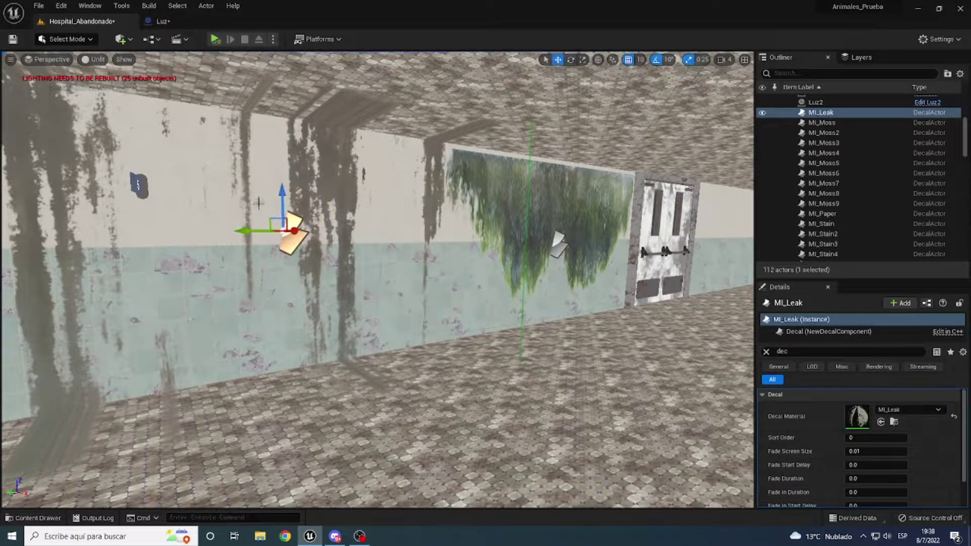
pyautogui.press('r')
pyautogui.press('w')
pyautogui.keyDown('alt'); pyautogui.moveTo(304, 238); pyautogui.dragTo(348, 240); pyautogui.keyUp('alt')
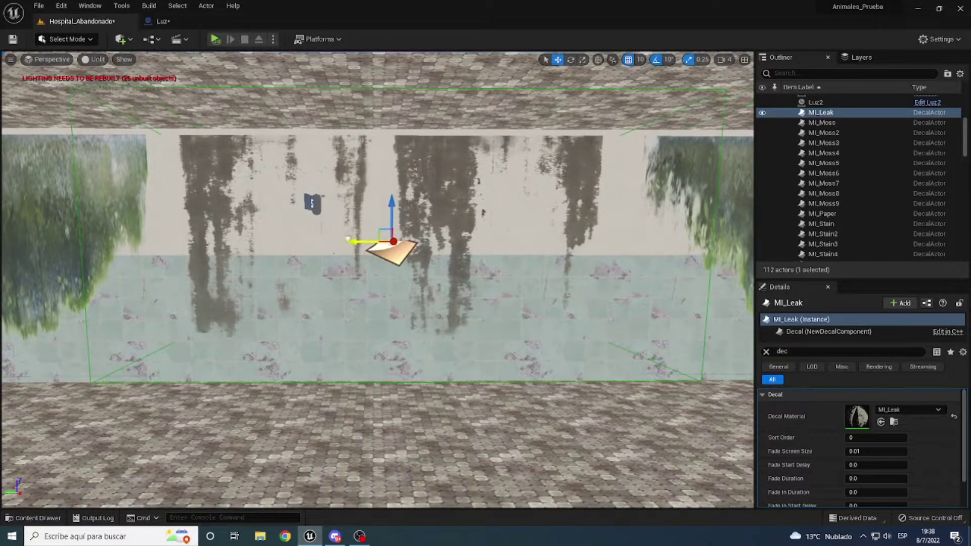
pyautogui.moveTo(396, 262); pyautogui.dragTo(412, 262, button='right')
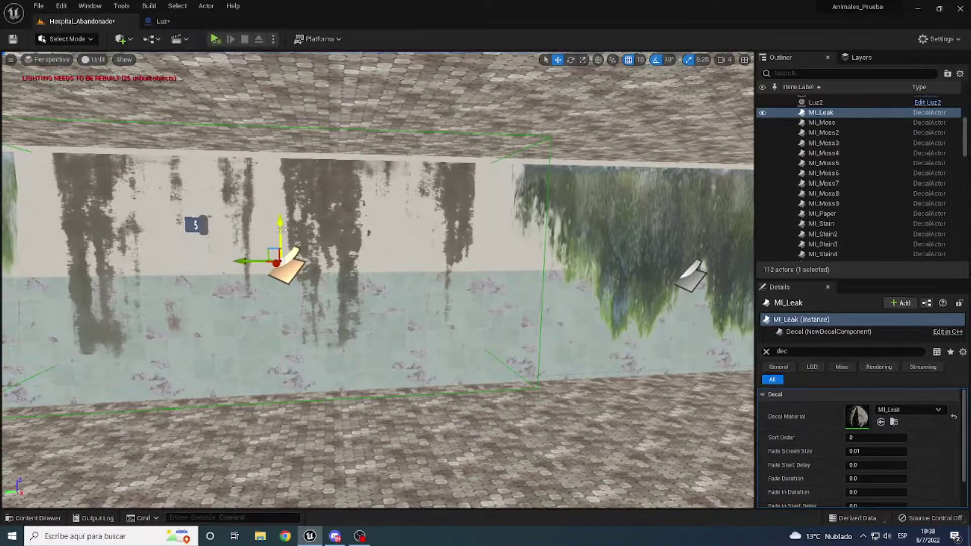
pyautogui.moveTo(285, 448); pyautogui.dragTo(303, 476, button='right')
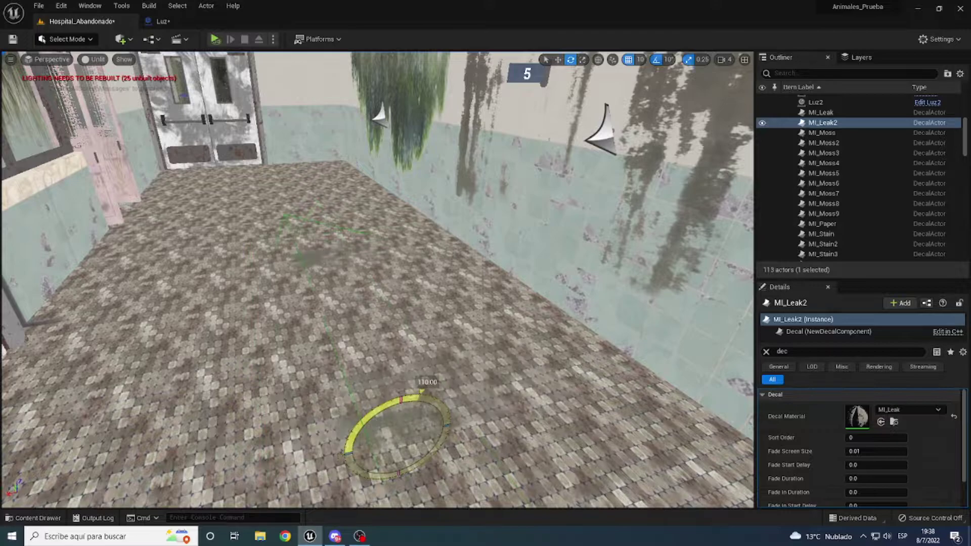
# - Place an MI_Ivy2 decal on the floor
pyautogui.hotkey('ctrl', 'space')
pyautogui.moveTo(364, 450); pyautogui.dragTo(466, 336)
pyautogui.press('f')
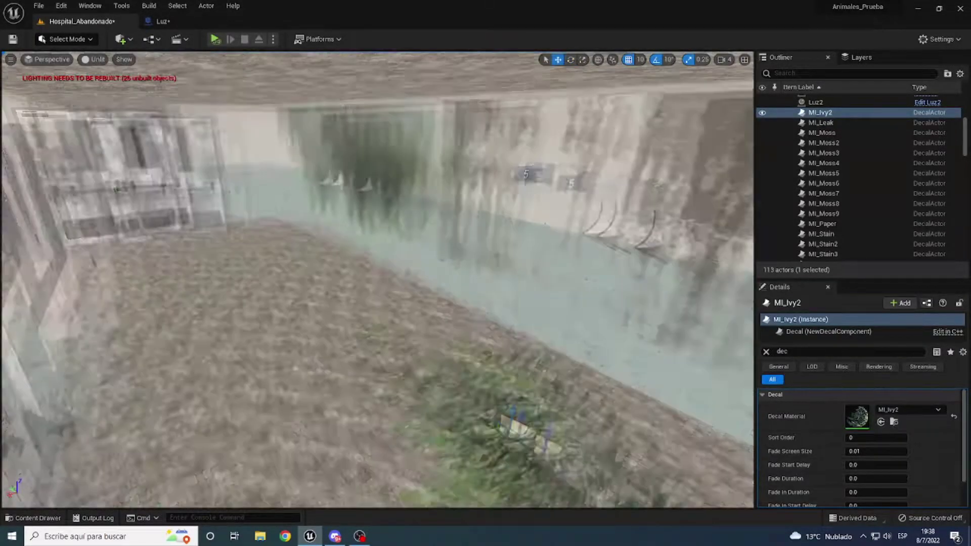
pyautogui.press('w')
# - Place an MI_Paper2 decal on the floor before the double doors and scale it
pyautogui.hotkey('ctrl', 'space')
pyautogui.moveTo(671, 445); pyautogui.dragTo(434, 401)
pyautogui.press('r')
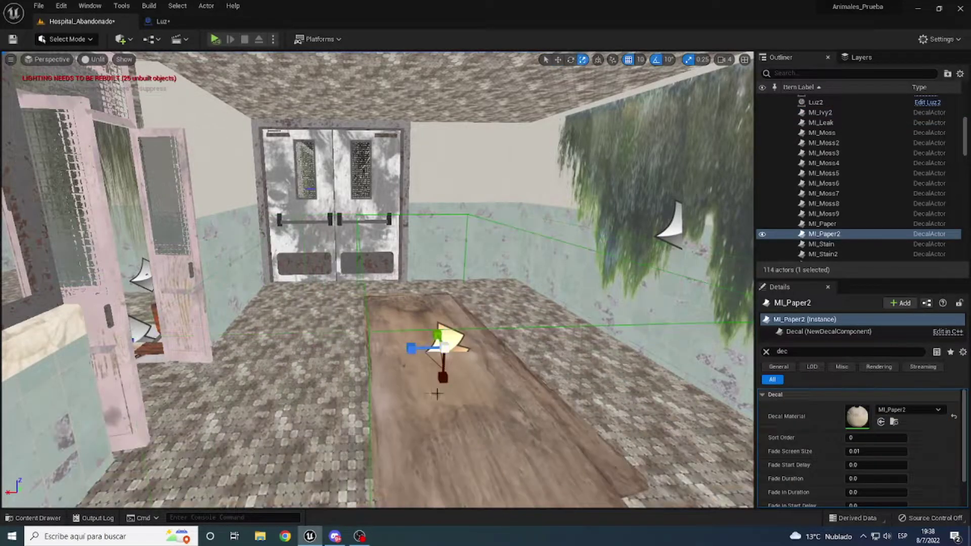
# - Drag a copy of the paper decal closer to the viewer
pyautogui.press('w')
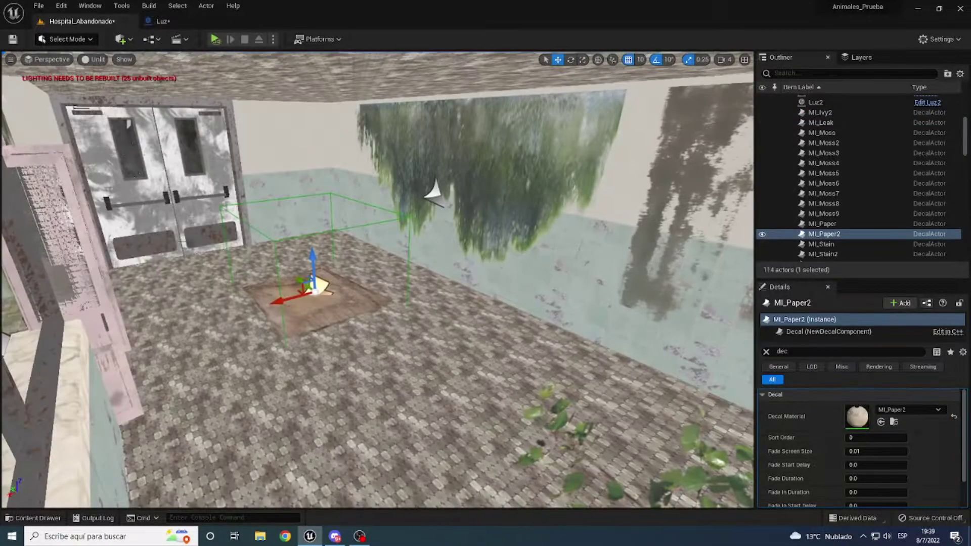
pyautogui.keyDown('alt'); pyautogui.moveTo(313, 289); pyautogui.dragTo(366, 272); pyautogui.keyUp('alt')
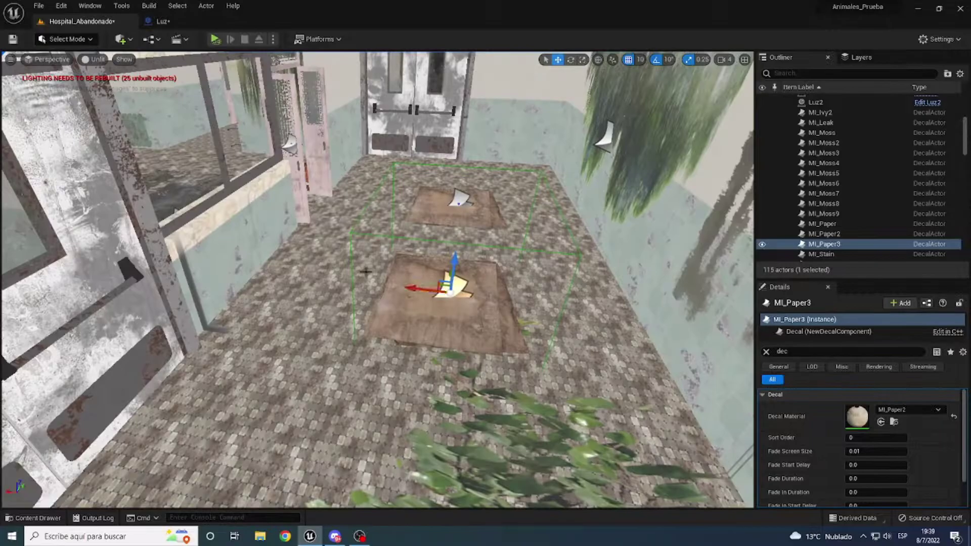
pyautogui.moveTo(295, 274); pyautogui.dragTo(354, 253, button='right')
# - Place a stain decal on the wall, rotate it flat, and copy it further left
pyautogui.hotkey('ctrl', 'space')
pyautogui.moveTo(715, 472)
pyautogui.mouseDown()
pyautogui.moveTo(483, 273)
pyautogui.moveTo(485, 223)
pyautogui.mouseUp()
pyautogui.press('e')
pyautogui.moveTo(485, 223)
pyautogui.mouseDown(button='right')
pyautogui.moveTo(134, 254)
pyautogui.moveTo(134, 277)
pyautogui.mouseUp(button='right')
pyautogui.press('w')
pyautogui.press('w')
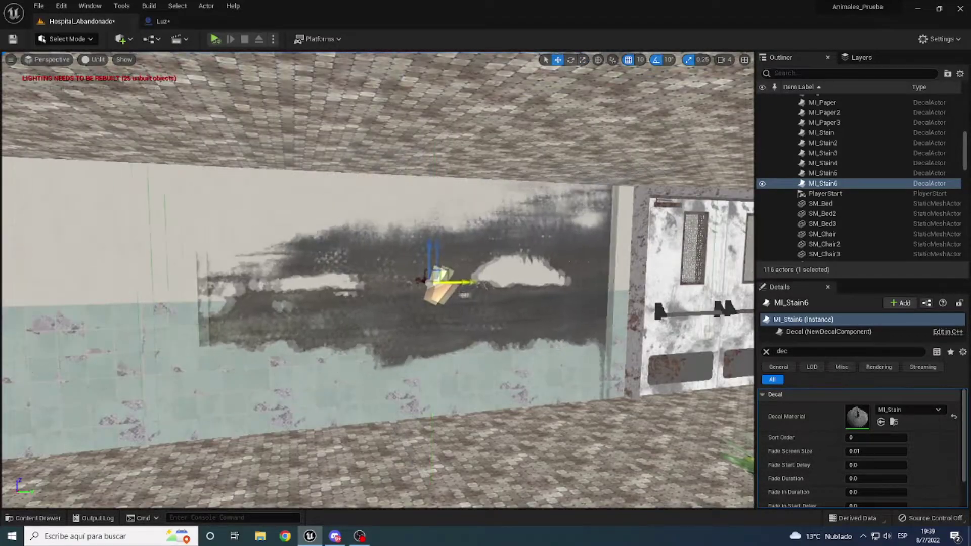
pyautogui.keyDown('alt'); pyautogui.moveTo(453, 248); pyautogui.dragTo(154, 278); pyautogui.keyUp('alt')
pyautogui.press('e')
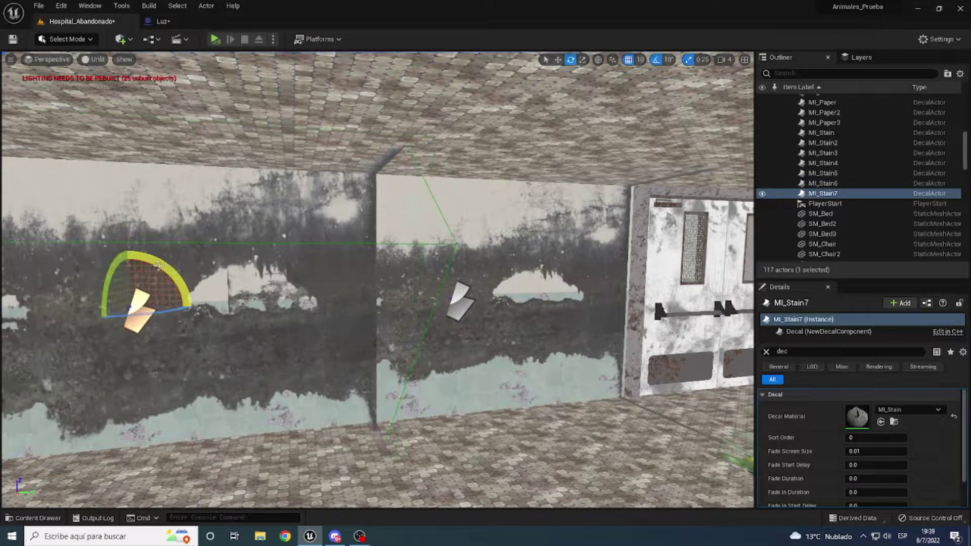
pyautogui.moveTo(157, 264); pyautogui.dragTo(156, 264, button='right')
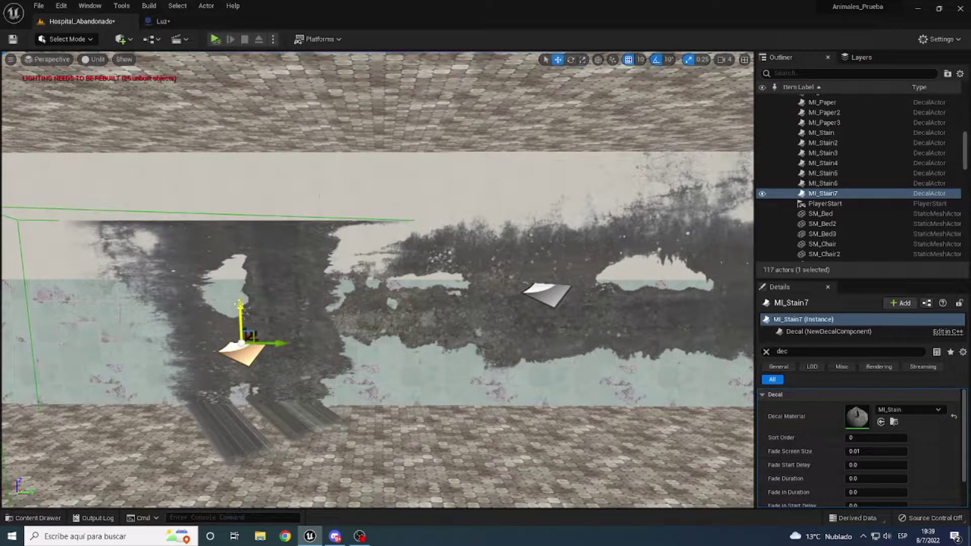
# - Add an MI_Moss4Floor decal on the wall, rotated 20 degrees, scaled, and duplicated along it
pyautogui.press('w')
pyautogui.press('f')
pyautogui.hotkey('ctrl', 'space')
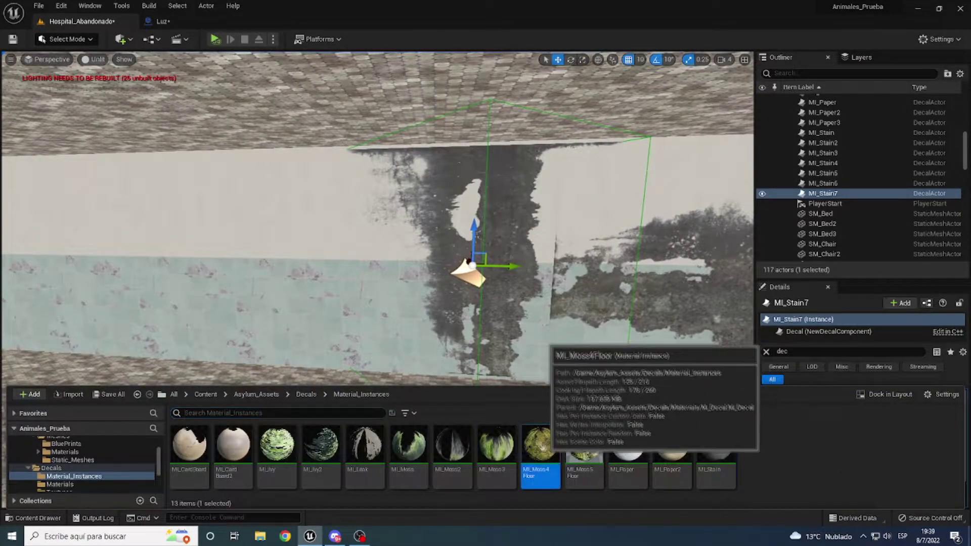
pyautogui.moveTo(540, 445); pyautogui.dragTo(385, 233)
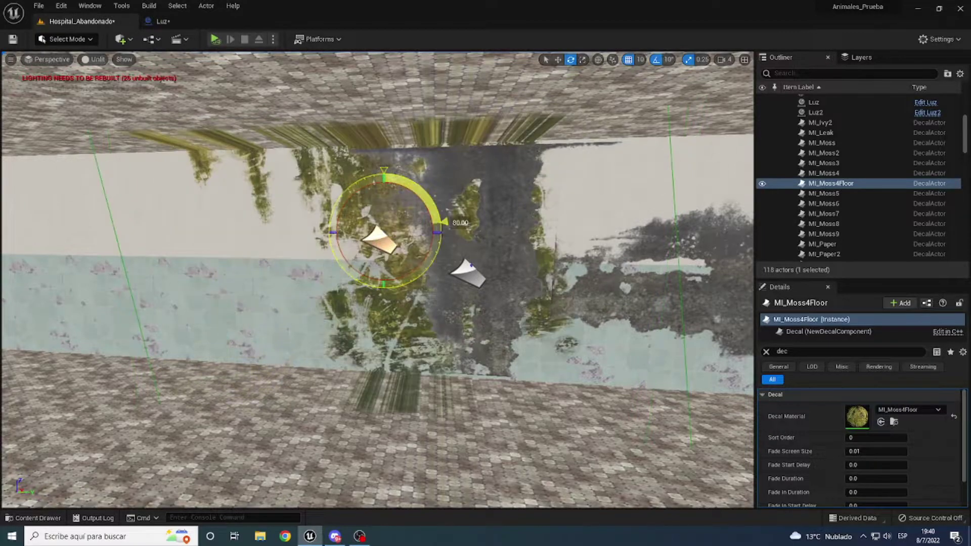
pyautogui.moveTo(437, 200); pyautogui.dragTo(442, 209)
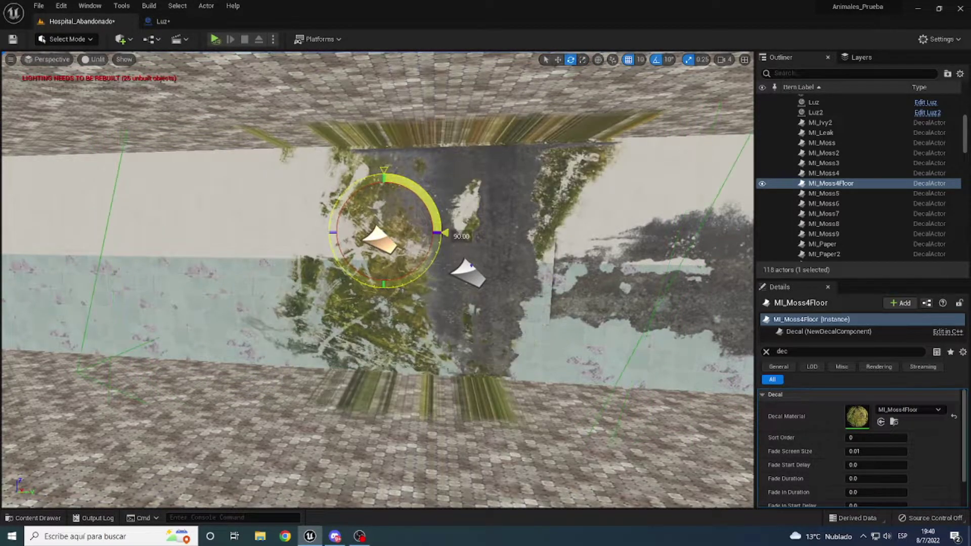
pyautogui.press('r')
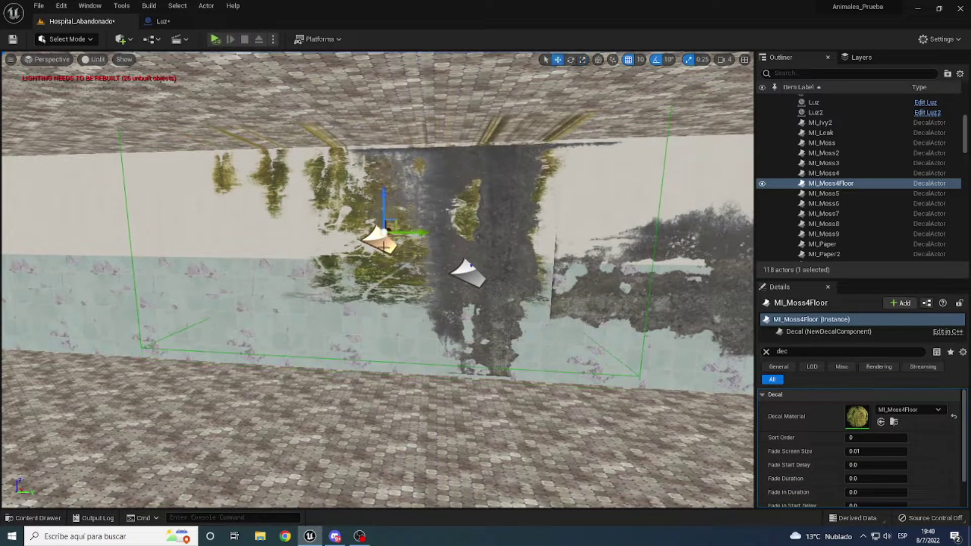
pyautogui.hotkey('ctrl', 'd')
pyautogui.moveTo(380, 238); pyautogui.dragTo(354, 253, button='right')
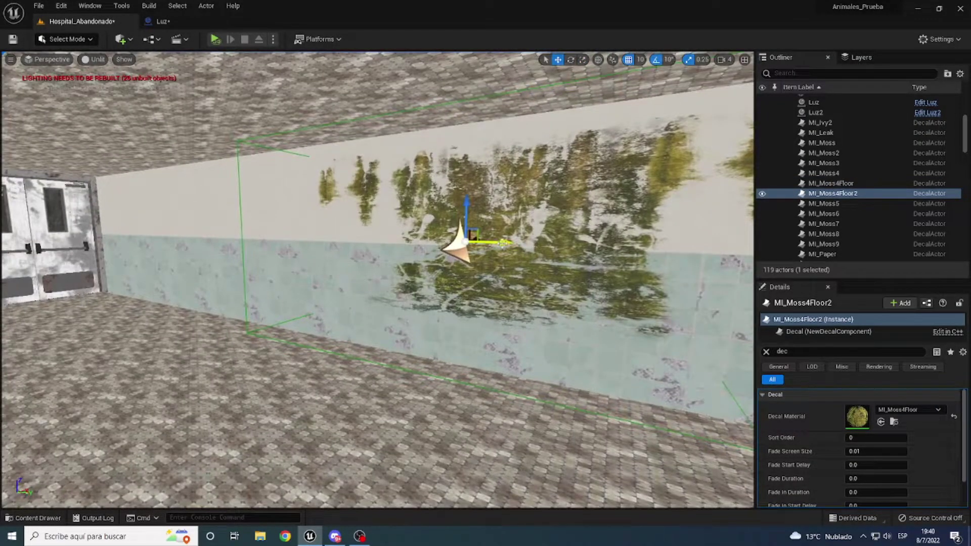
pyautogui.hotkey('ctrl', 'd')
# - Check the lit preview, then place a stain decal rotated 90 degrees onto the floor
pyautogui.hotkey('alt', '4')
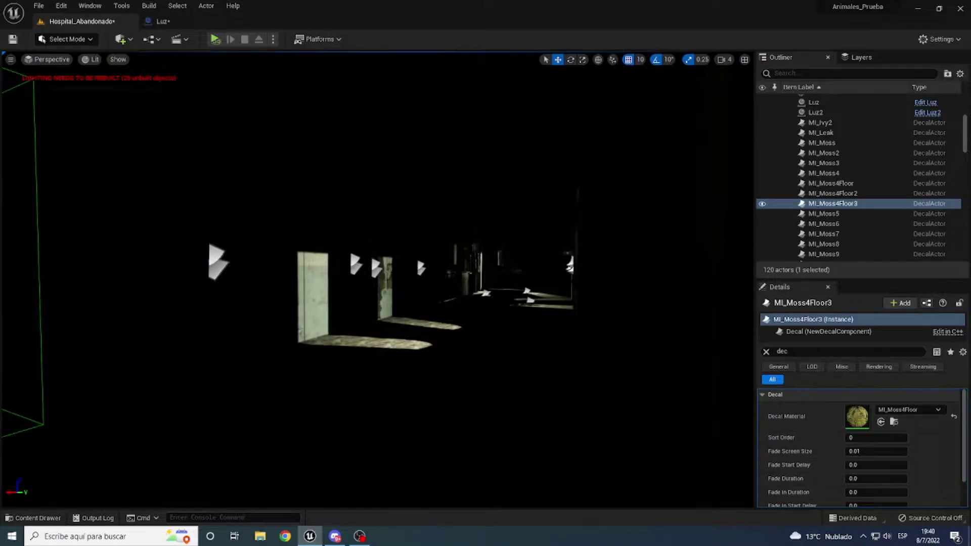
pyautogui.moveTo(379, 253); pyautogui.dragTo(354, 228, button='right')
pyautogui.click(94, 59)
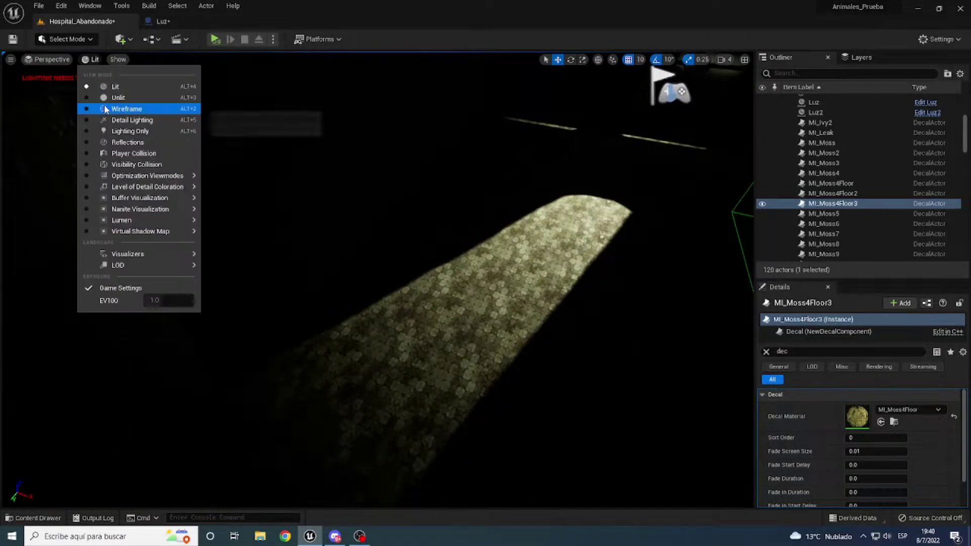
pyautogui.click(111, 96)
pyautogui.hotkey('ctrl', 'space')
pyautogui.moveTo(585, 445); pyautogui.dragTo(325, 282)
pyautogui.press('e')
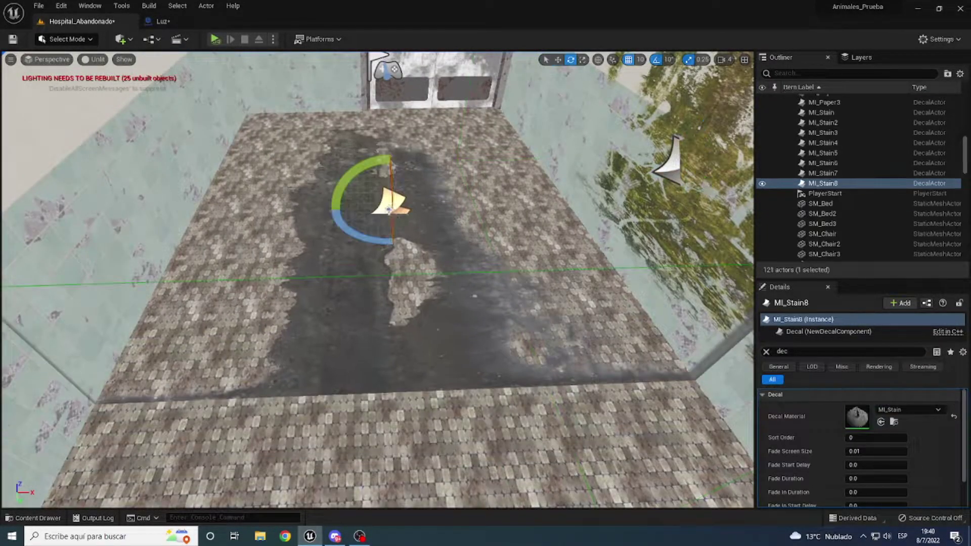
pyautogui.moveTo(443, 218); pyautogui.dragTo(394, 246)
pyautogui.press('w')
# - Duplicate the floor stain decal onto another floor spot in lit view
pyautogui.click(94, 59)
pyautogui.click(111, 83)
pyautogui.moveTo(498, 282); pyautogui.dragTo(627, 325, button='right')
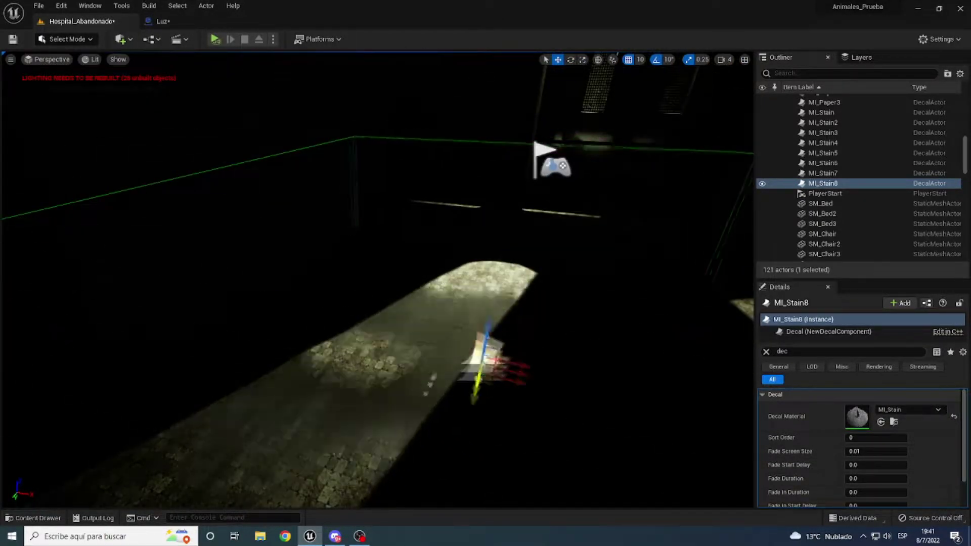
pyautogui.keyDown('alt'); pyautogui.moveTo(627, 325); pyautogui.dragTo(336, 465); pyautogui.keyUp('alt')
# - Drop a moss decal on the next room's floor, resize it, and build lighting only
pyautogui.moveTo(224, 326); pyautogui.dragTo(556, 404, button='right')
pyautogui.hotkey('ctrl', 'space')
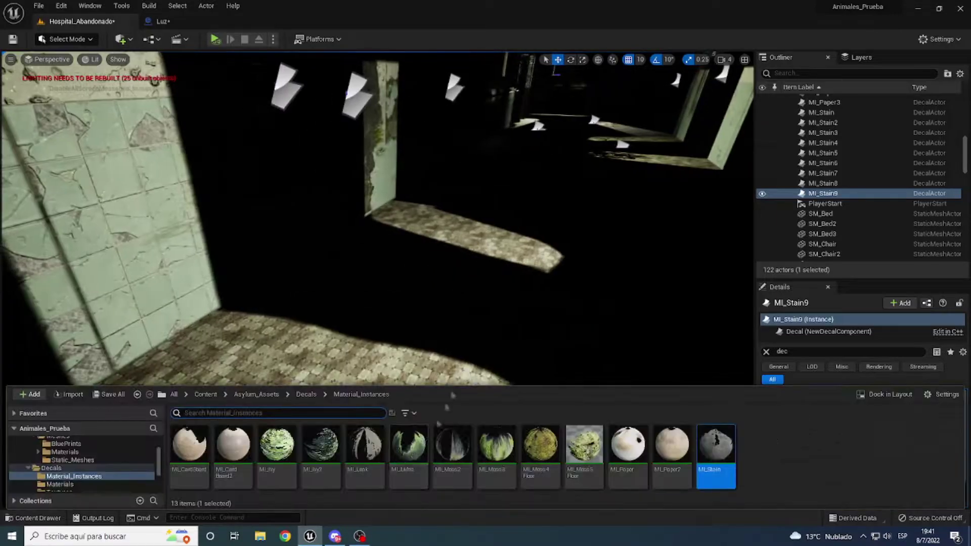
pyautogui.moveTo(585, 444)
pyautogui.mouseDown()
pyautogui.moveTo(476, 363)
pyautogui.moveTo(503, 331)
pyautogui.mouseUp()
pyautogui.press('r')
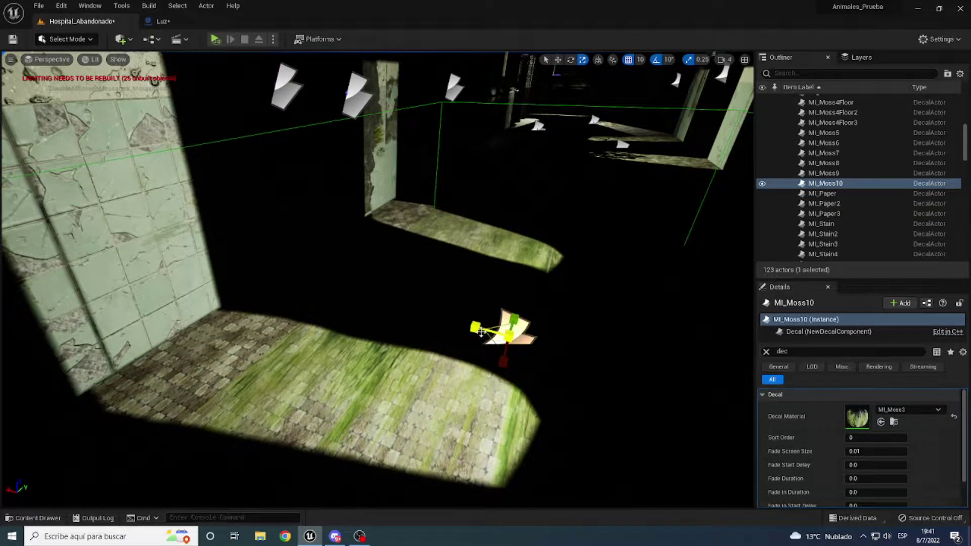
pyautogui.moveTo(504, 332); pyautogui.dragTo(504, 304, button='right')
pyautogui.click(148, 6)
pyautogui.click(177, 56)
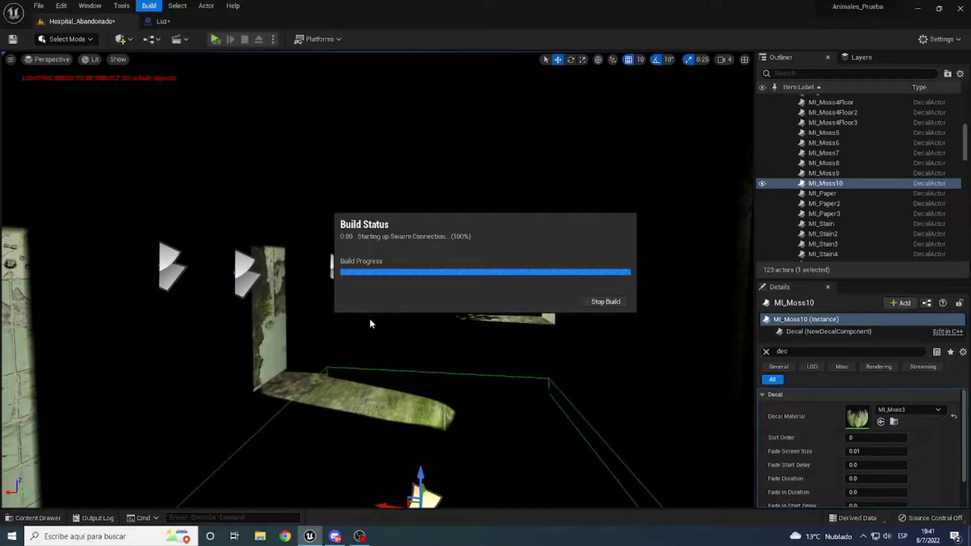
# - Place an MI_CardBoard decal on a wall and tilt it by 50 degrees
pyautogui.moveTo(369, 323); pyautogui.dragTo(369, 324, button='right')
pyautogui.hotkey('ctrl', 'space')
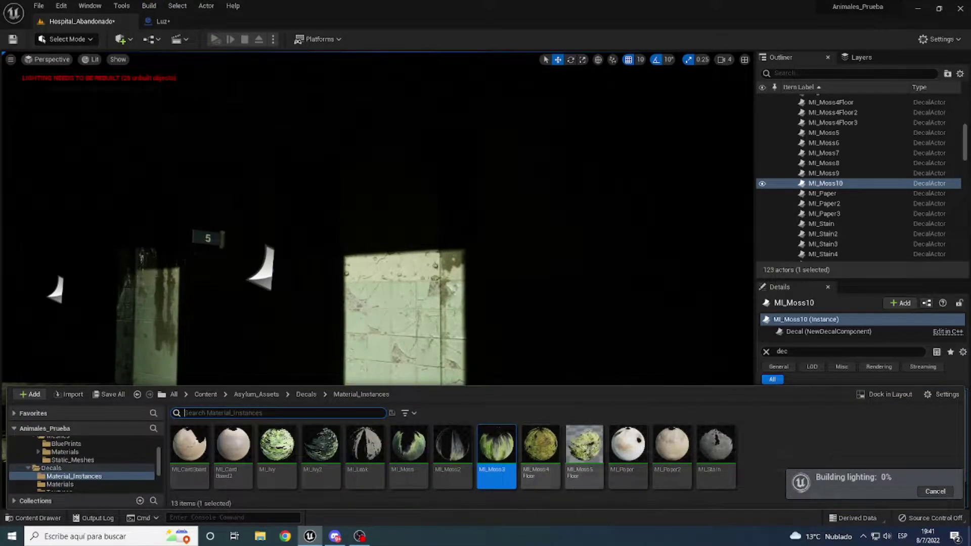
pyautogui.moveTo(189, 445); pyautogui.dragTo(414, 308)
pyautogui.press('e')
pyautogui.moveTo(400, 361); pyautogui.dragTo(400, 365)
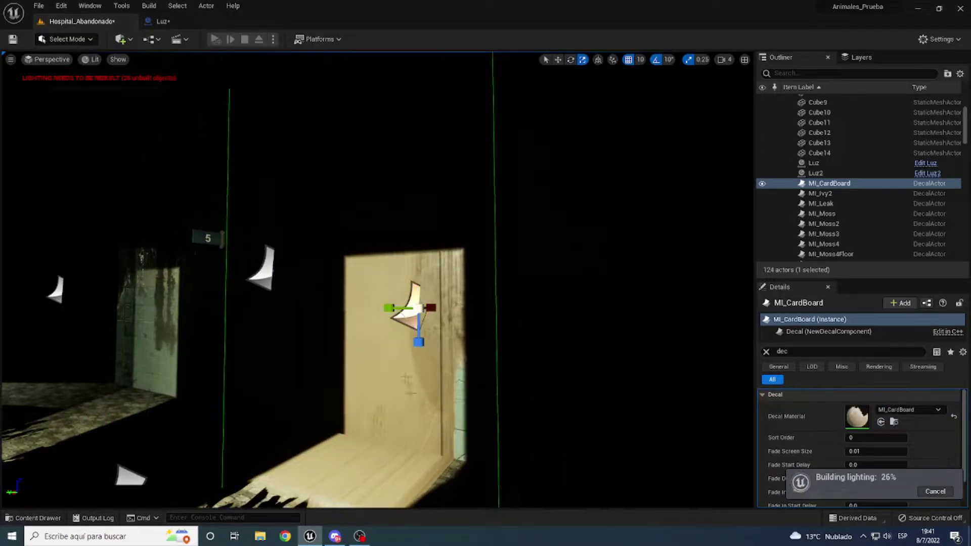
# - Place a stain decal on another room's floor and resize it
pyautogui.moveTo(361, 374); pyautogui.dragTo(361, 374, button='right')
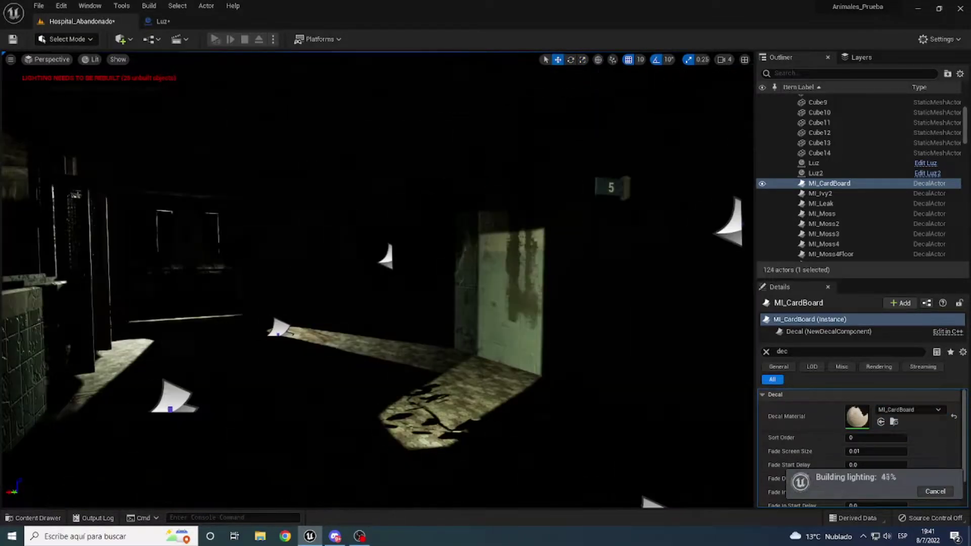
pyautogui.hotkey('ctrl', 'space')
pyautogui.moveTo(189, 445)
pyautogui.mouseDown()
pyautogui.moveTo(390, 323)
pyautogui.moveTo(400, 334)
pyautogui.mouseUp()
pyautogui.press('r')
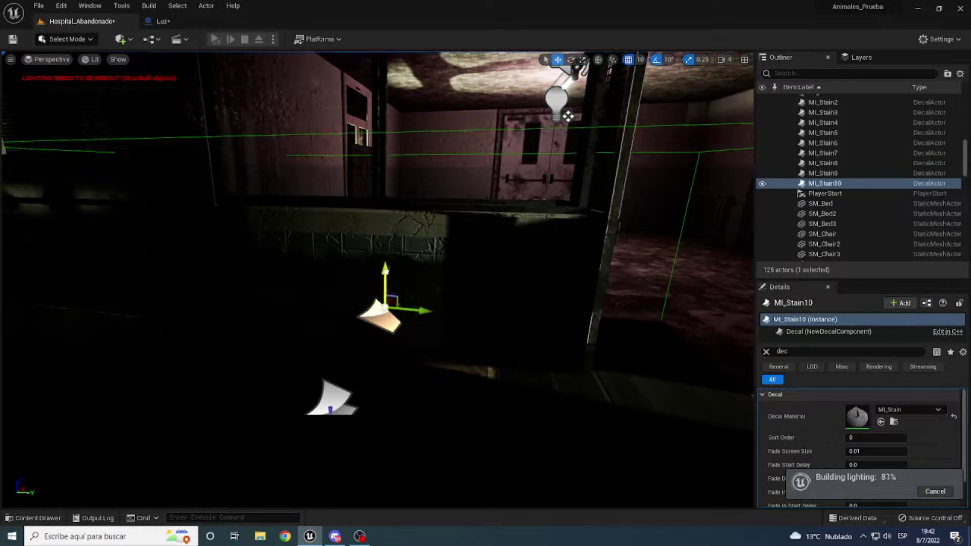
pyautogui.press('w')
pyautogui.scroll(5, 509, 80)
# - Select the MI_Moss2 decal, then add another stain decal to the room
pyautogui.moveTo(399, 345); pyautogui.dragTo(400, 345, button='right')
pyautogui.click(399, 345)
pyautogui.moveTo(400, 345)
pyautogui.mouseDown(button='right')
pyautogui.moveTo(373, 351)
pyautogui.moveTo(354, 253)
pyautogui.mouseUp(button='right')
pyautogui.hotkey('ctrl', 'space')
pyautogui.click(713, 374)
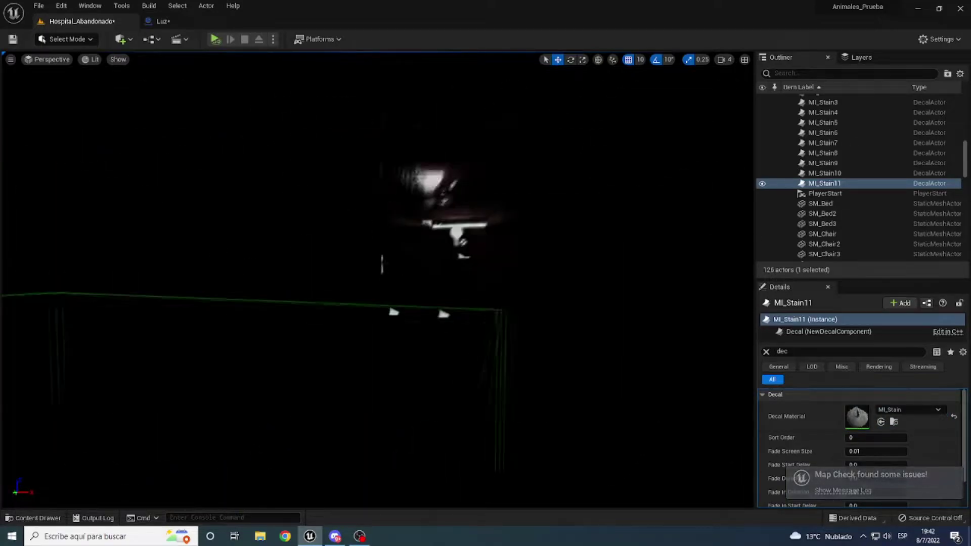
# - Undo the stray extra wall cube and move into the lit corridor
pyautogui.click(425, 198)
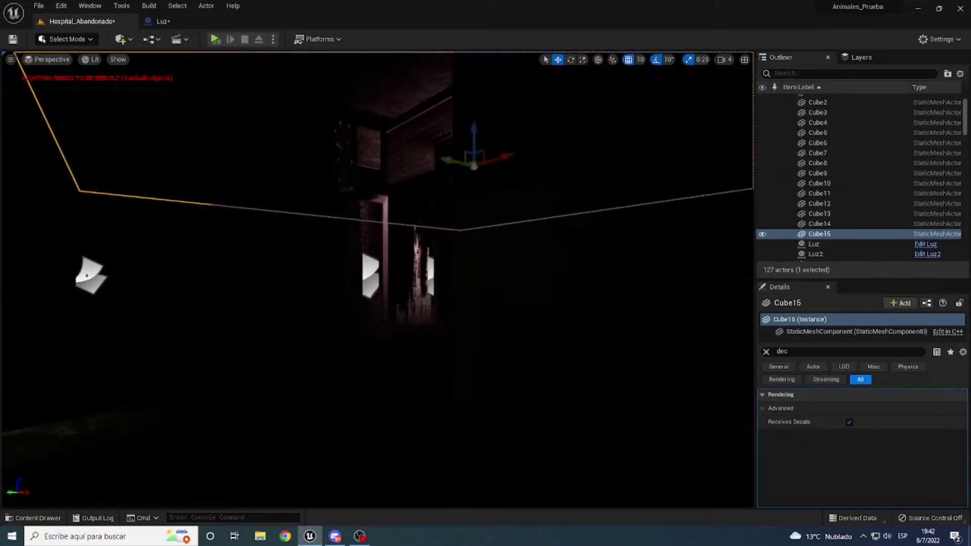
pyautogui.hotkey('ctrl', 'z')
pyautogui.moveTo(287, 185); pyautogui.dragTo(287, 185, button='right')
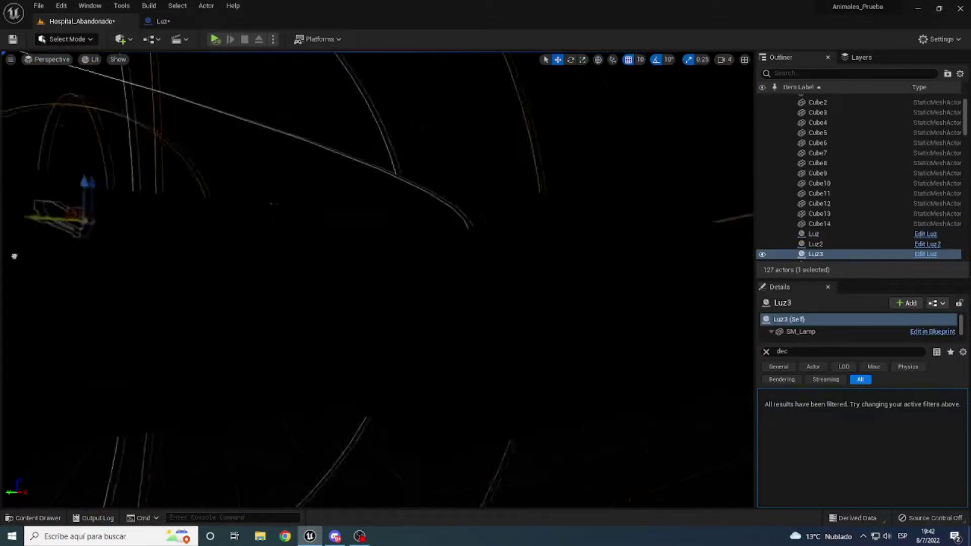
pyautogui.moveTo(376, 280); pyautogui.dragTo(377, 281, button='right')
# - Place an SM_Bed hospital bed in the room, rotate it, and turn off Receives Decals
pyautogui.hotkey('ctrl', 'space')
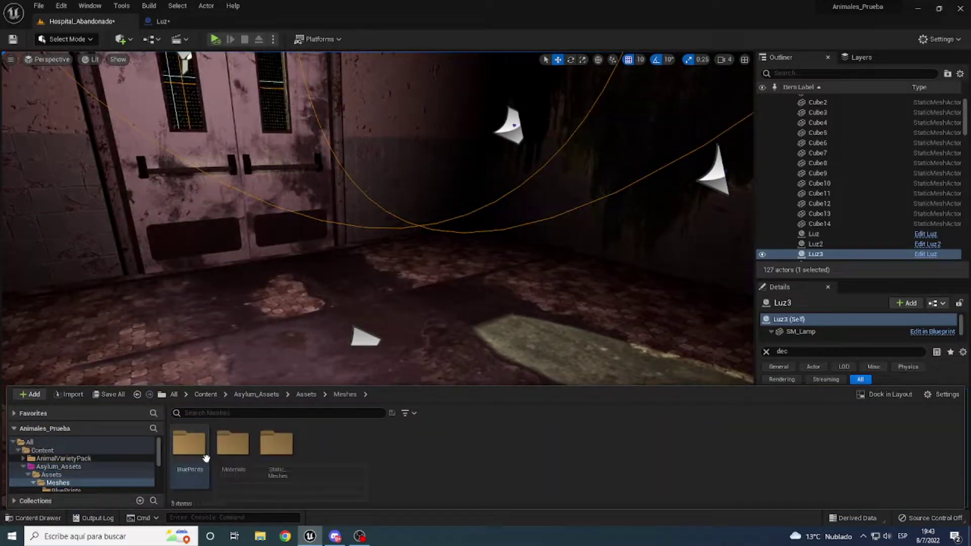
pyautogui.doubleClick(276, 444)
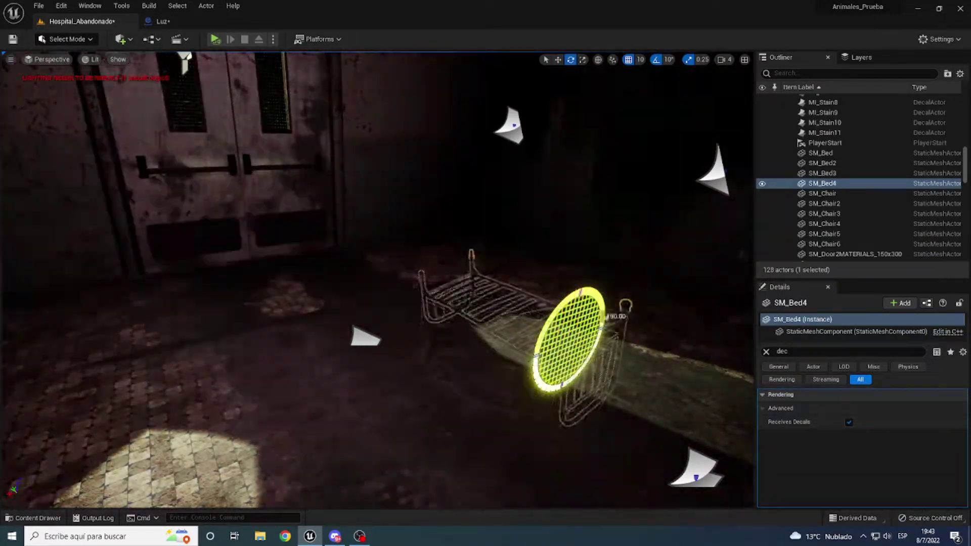
pyautogui.moveTo(188, 457); pyautogui.dragTo(572, 338)
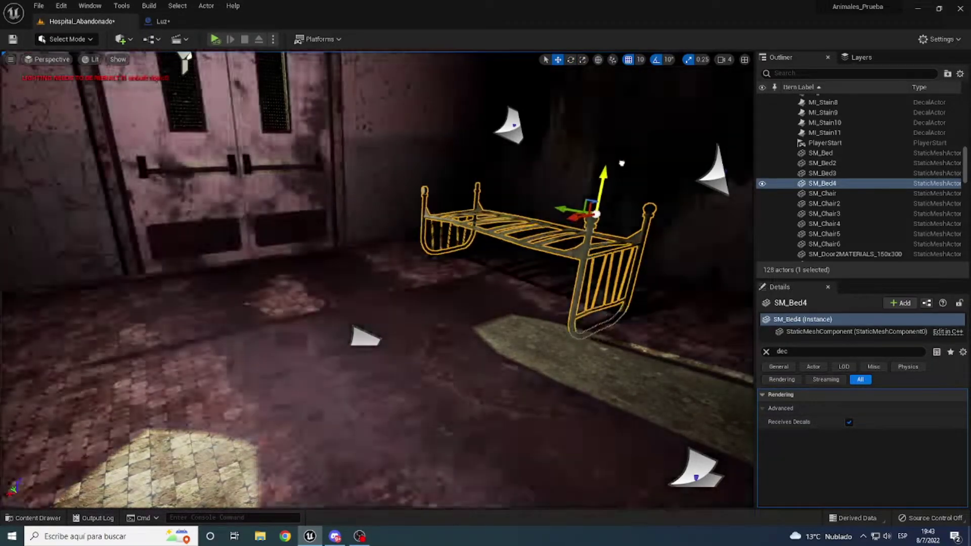
pyautogui.press('f')
pyautogui.moveTo(377, 278); pyautogui.dragTo(377, 278, button='right')
pyautogui.press('e')
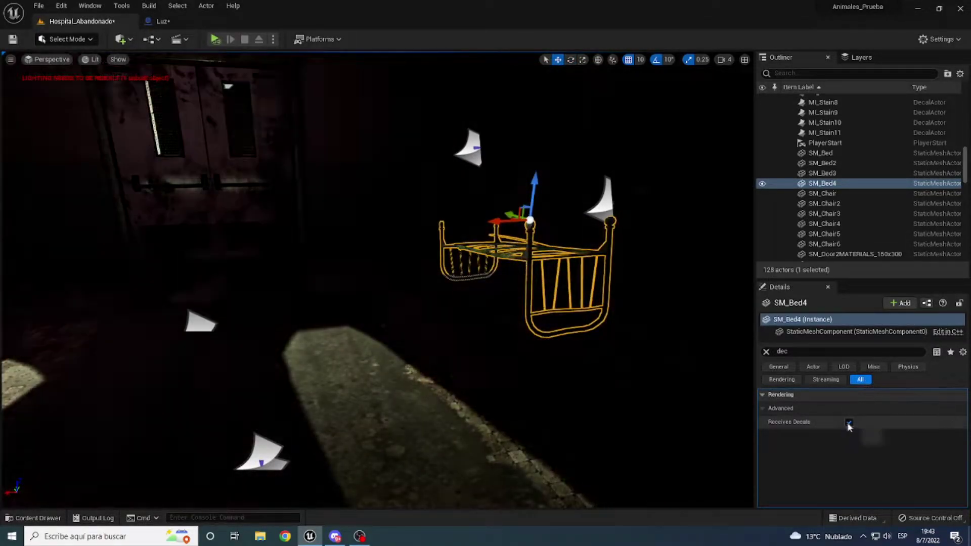
pyautogui.click(849, 423)
# - Move to another floor area and delete an accidentally added extra chair
pyautogui.moveTo(359, 252); pyautogui.dragTo(358, 252, button='right')
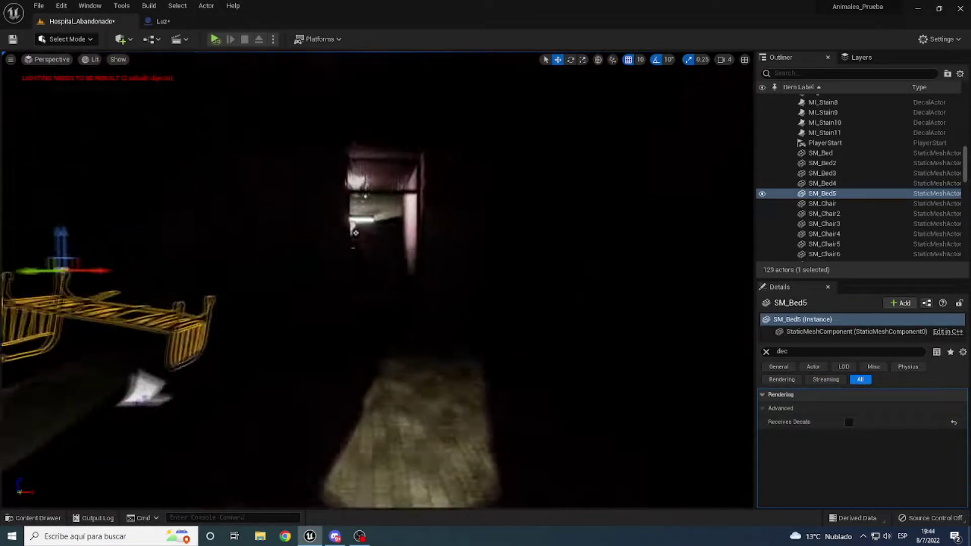
pyautogui.moveTo(358, 252); pyautogui.dragTo(358, 251, button='right')
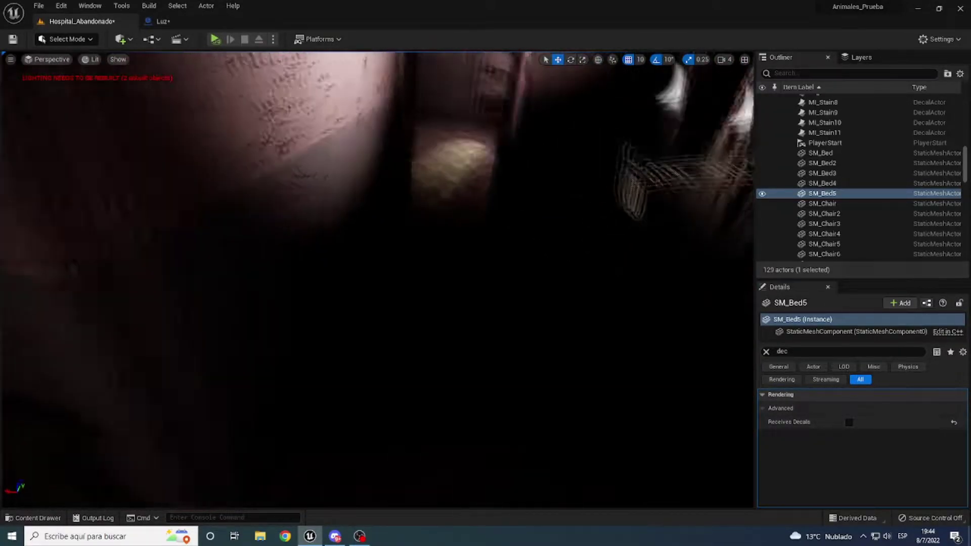
pyautogui.hotkey('ctrl', 'space')
pyautogui.click(392, 336)
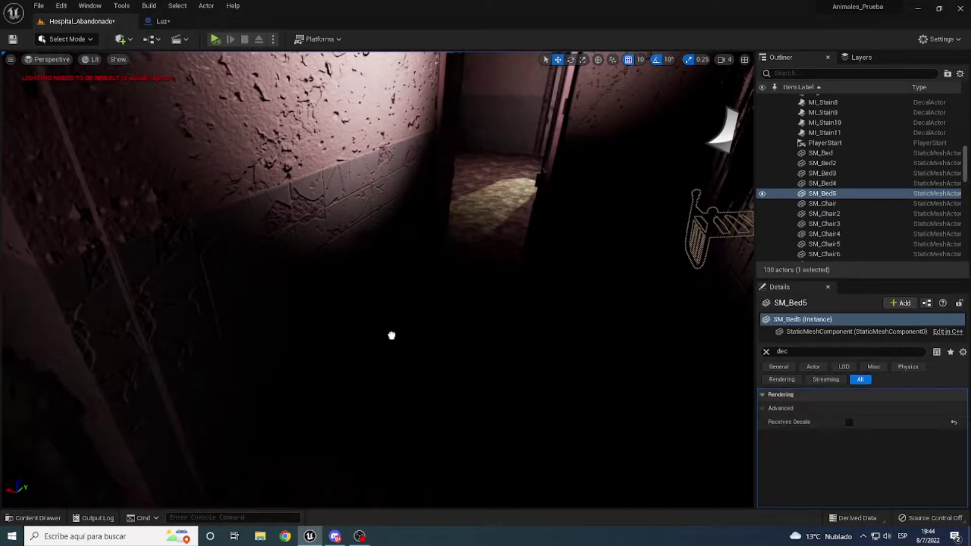
pyautogui.press('Delete')
# - Select the ceiling lamp Luz2 and open its Luz Blueprint for editing
pyautogui.moveTo(438, 336); pyautogui.dragTo(460, 136, button='right')
pyautogui.click(460, 137)
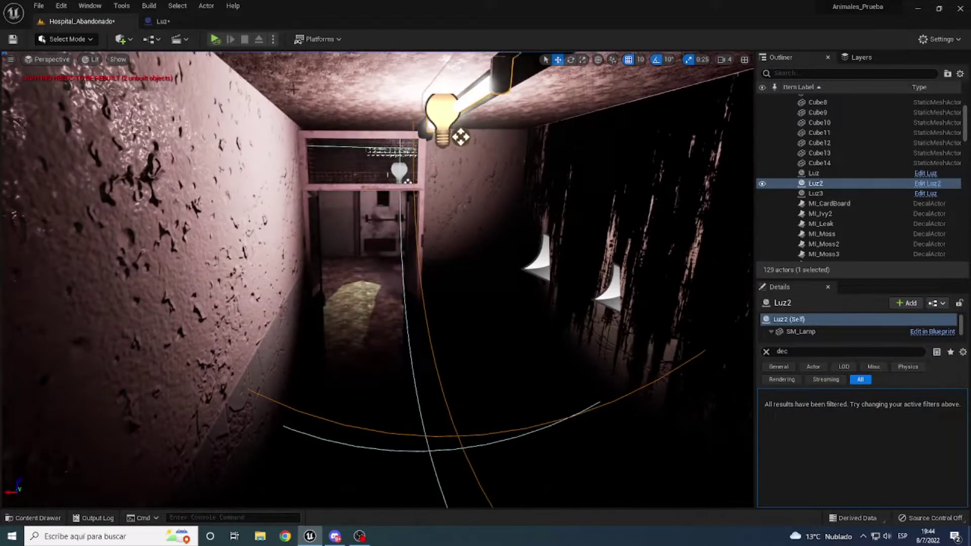
pyautogui.click(932, 332)
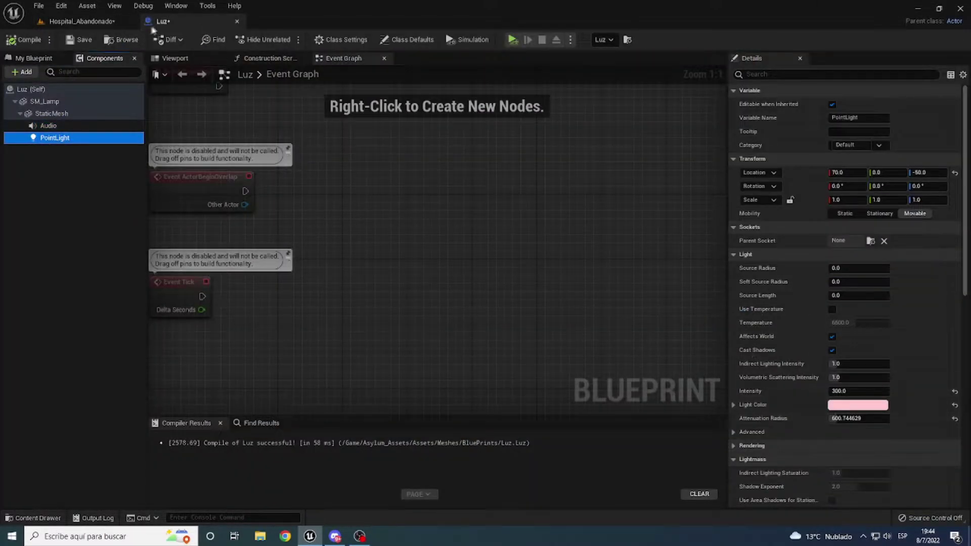
# - Drag the PointLight's Attenuation Radius to 16384, then check the lit corridor
pyautogui.doubleClick(151, 28)
pyautogui.moveTo(724, 403); pyautogui.dragTo(741, 404)
pyautogui.moveTo(324, 252); pyautogui.dragTo(323, 253, button='right')
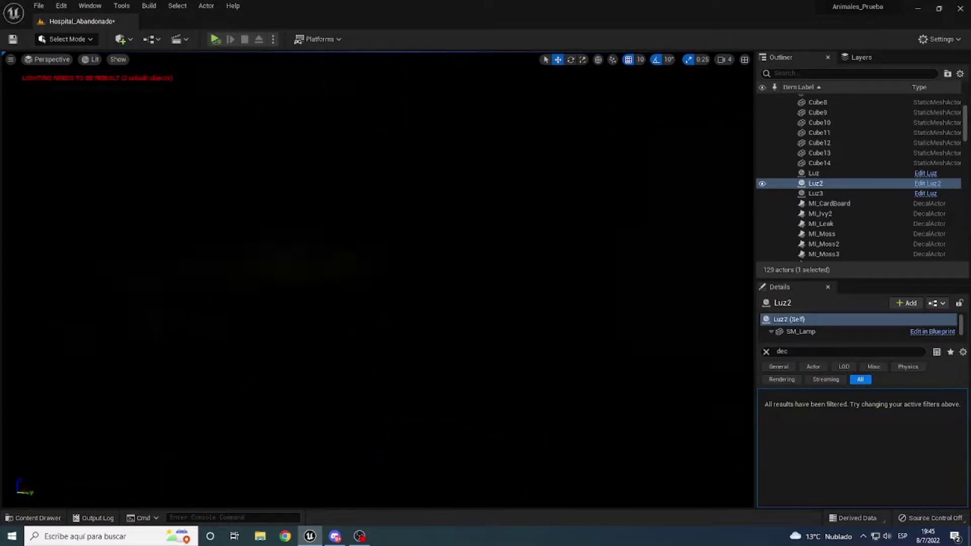
pyautogui.moveTo(323, 253); pyautogui.dragTo(323, 253, button='right')
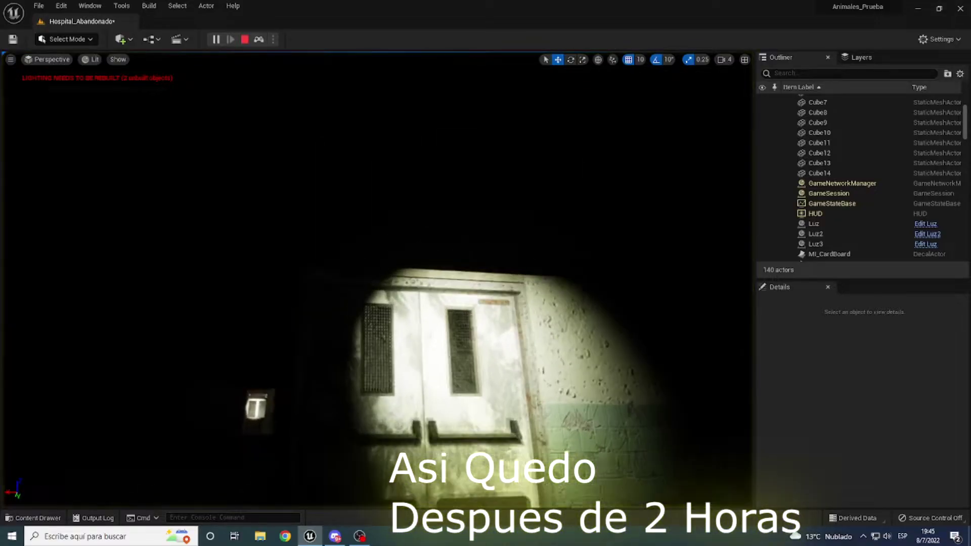
# - Walk forward with W through the double doors and down the dark corridor
pyautogui.press('w')
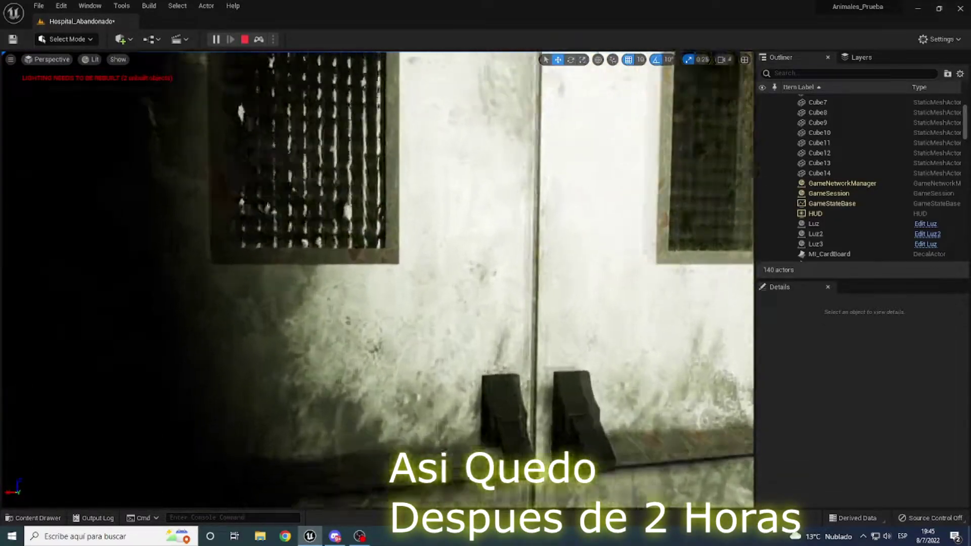
pyautogui.press('w')
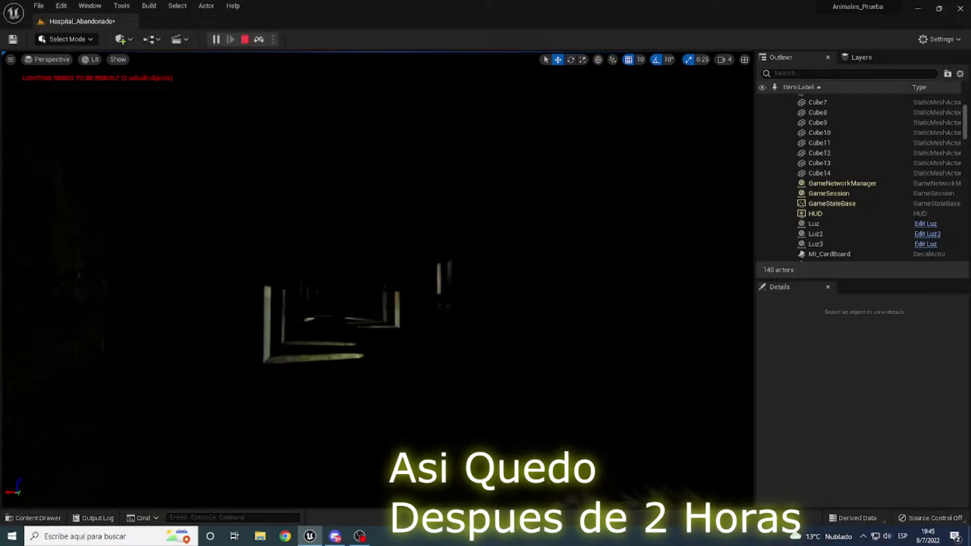